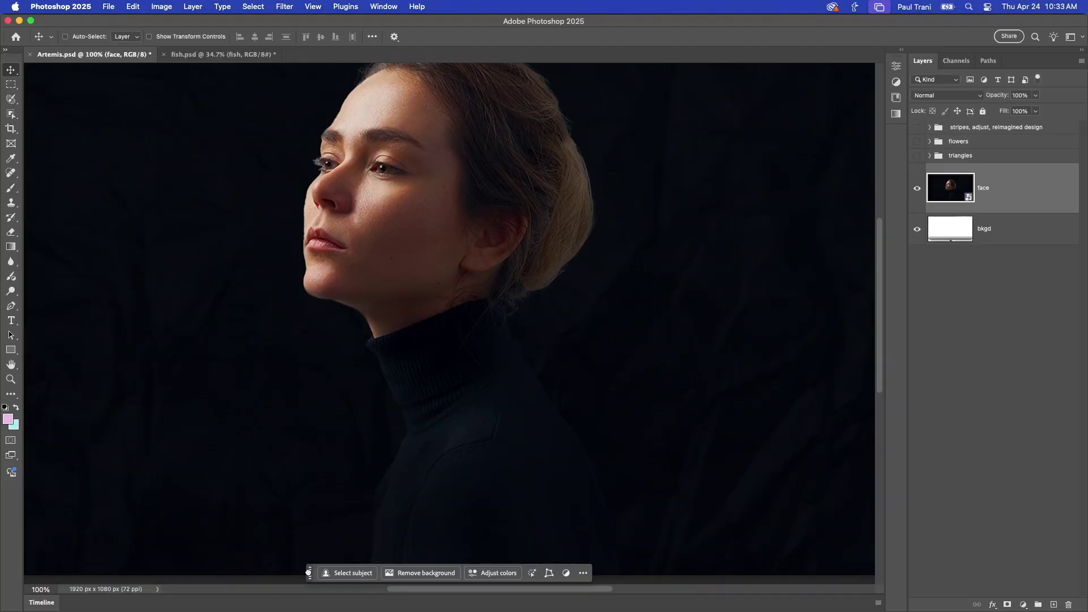
# Remove the portrait's dark backdrop with a mask and fit the image on screen.
pyautogui.moveTo(309, 572); pyautogui.dragTo(85, 374)
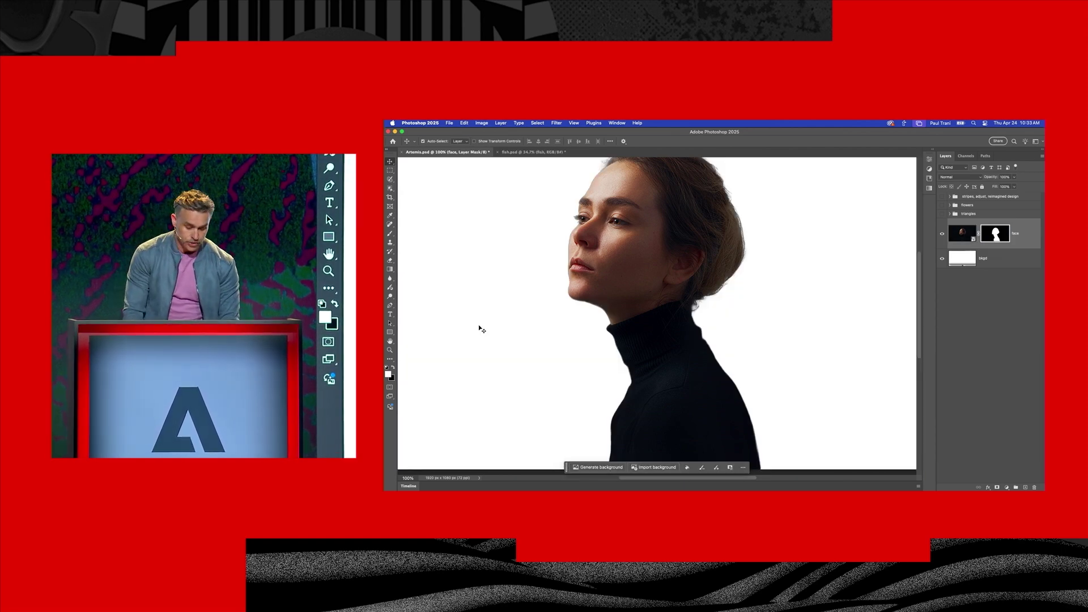
pyautogui.hotkey('ctrl', '0')
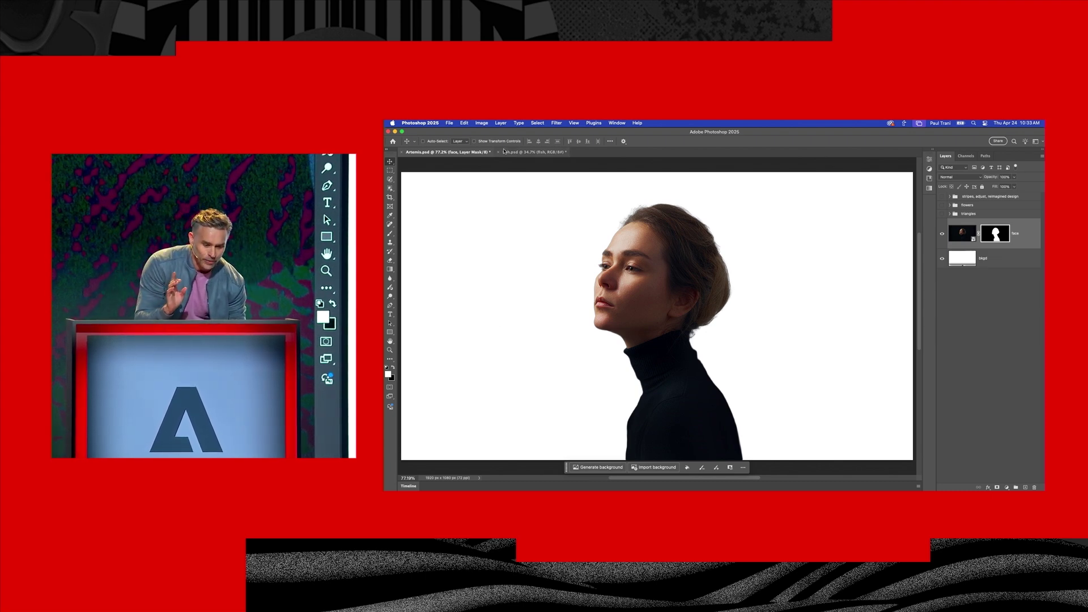
# Remove the fish photo's background, then check the net edges and the layer mask.
pyautogui.click(527, 152)
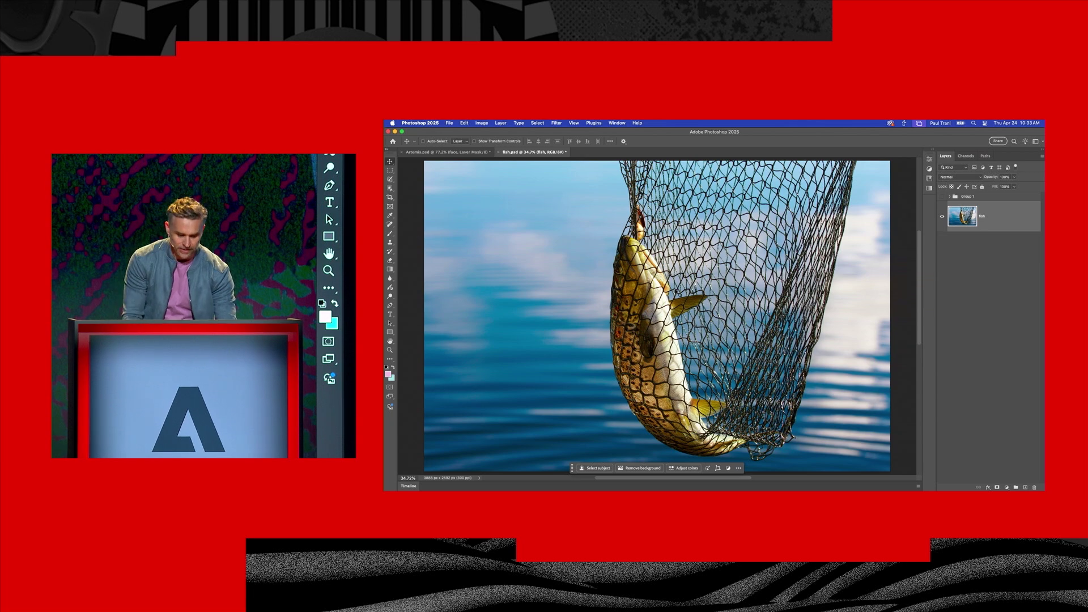
pyautogui.scroll(3, 674, 290)
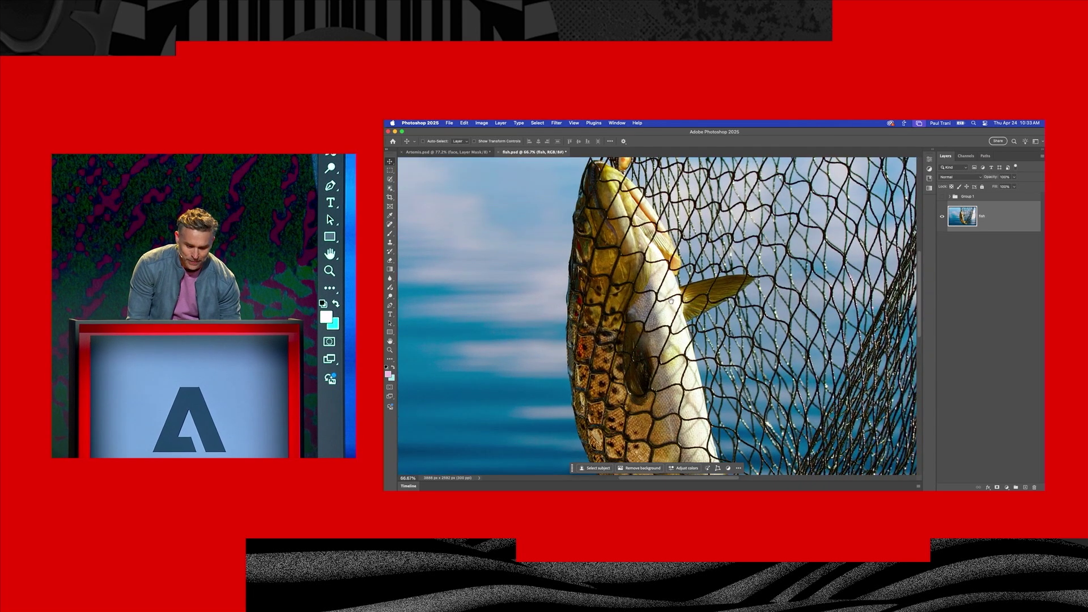
pyautogui.moveTo(651, 297); pyautogui.dragTo(622, 326)
pyautogui.scroll(-3, 623, 326)
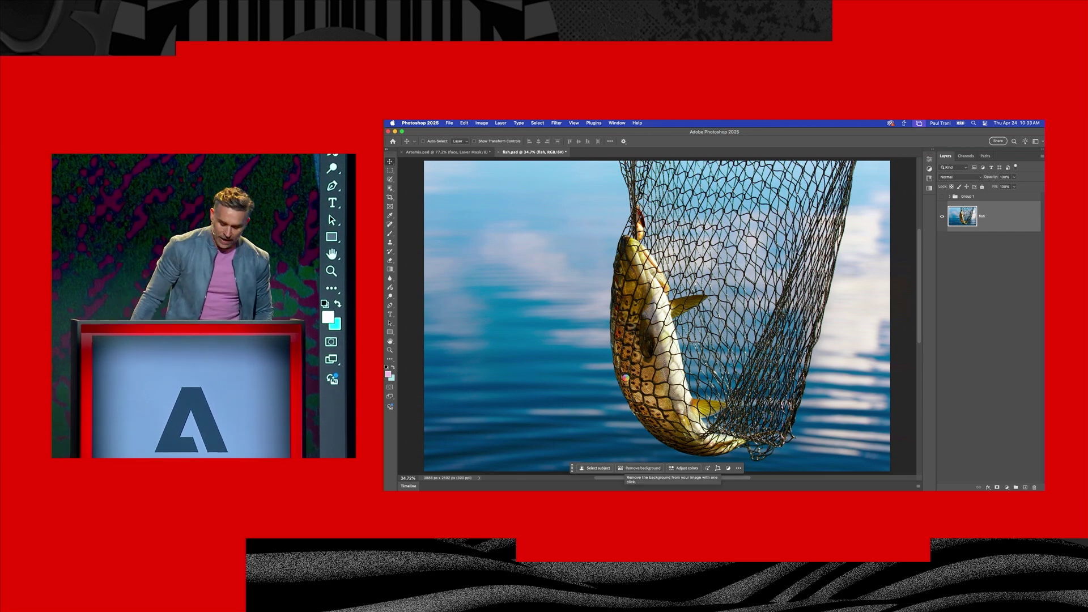
pyautogui.click(638, 467)
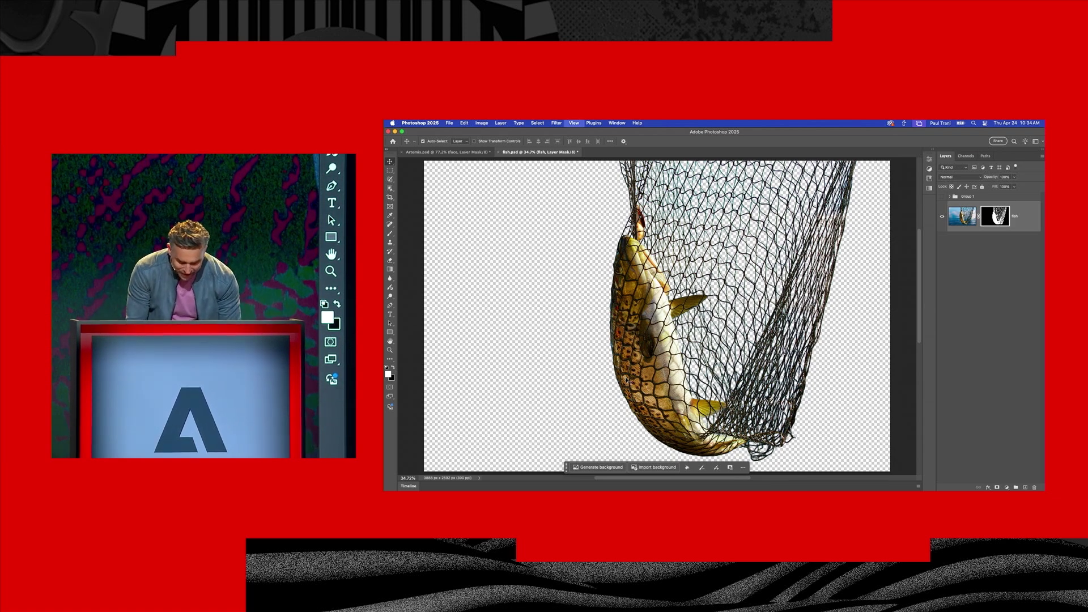
pyautogui.scroll(3, 630, 380)
pyautogui.moveTo(639, 366)
pyautogui.mouseDown()
pyautogui.moveTo(639, 349)
pyautogui.moveTo(725, 271)
pyautogui.mouseUp()
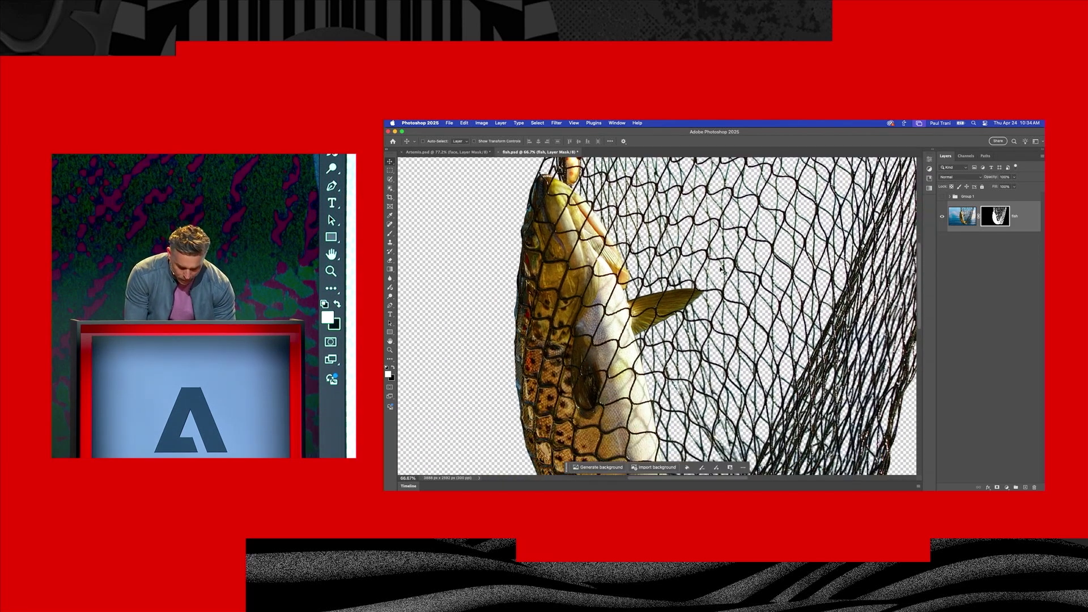
pyautogui.scroll(-3, 722, 270)
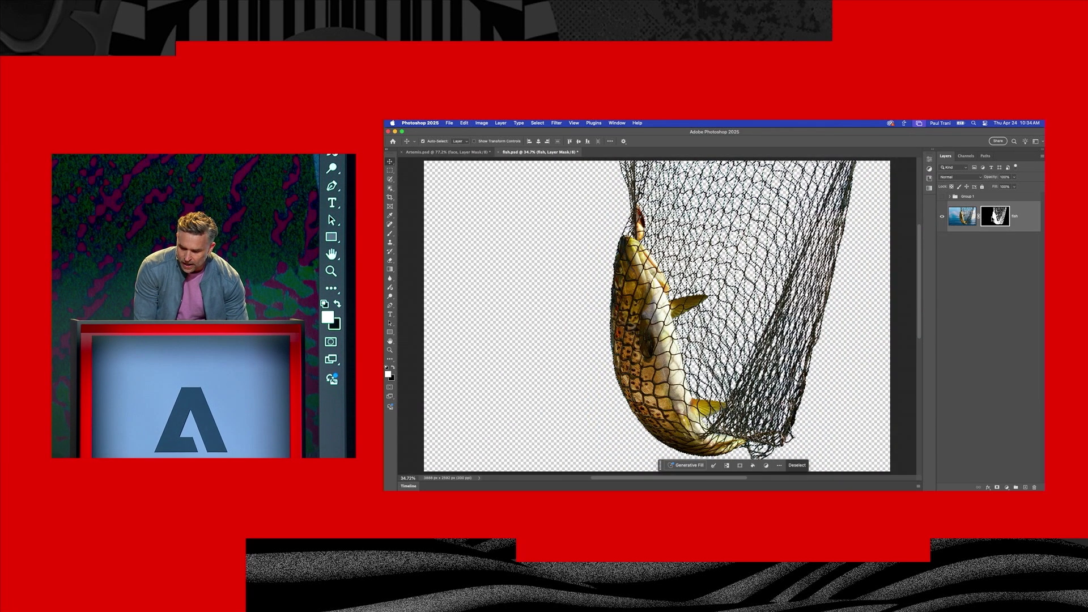
pyautogui.keyDown('alt'); pyautogui.click(995, 217); pyautogui.keyUp('alt')
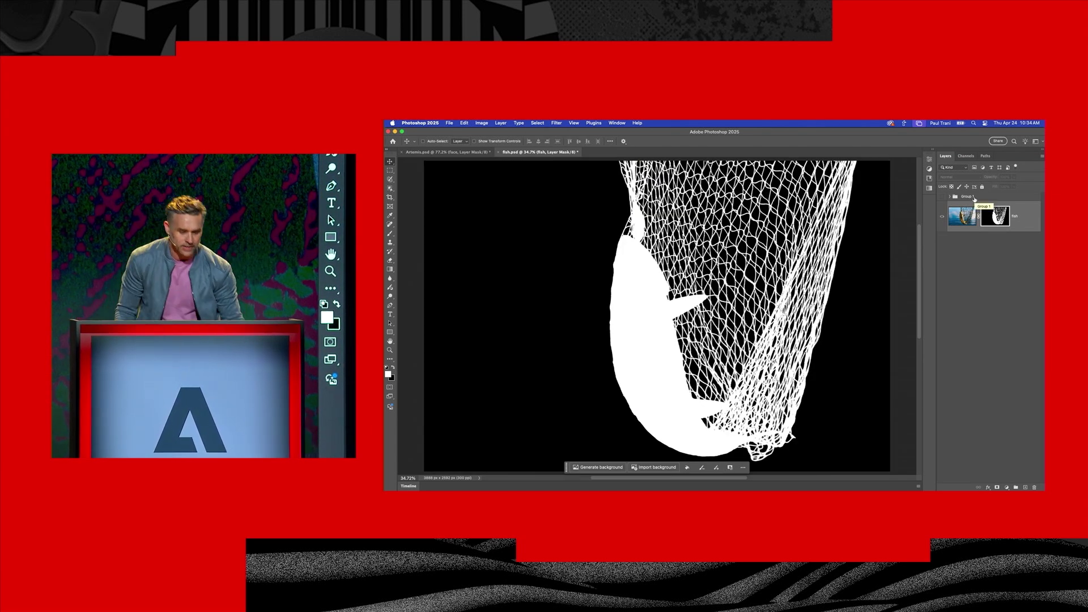
pyautogui.click(941, 219)
# In Artemis.psd, target the bkgd layer and hide the face portrait.
pyautogui.click(466, 152)
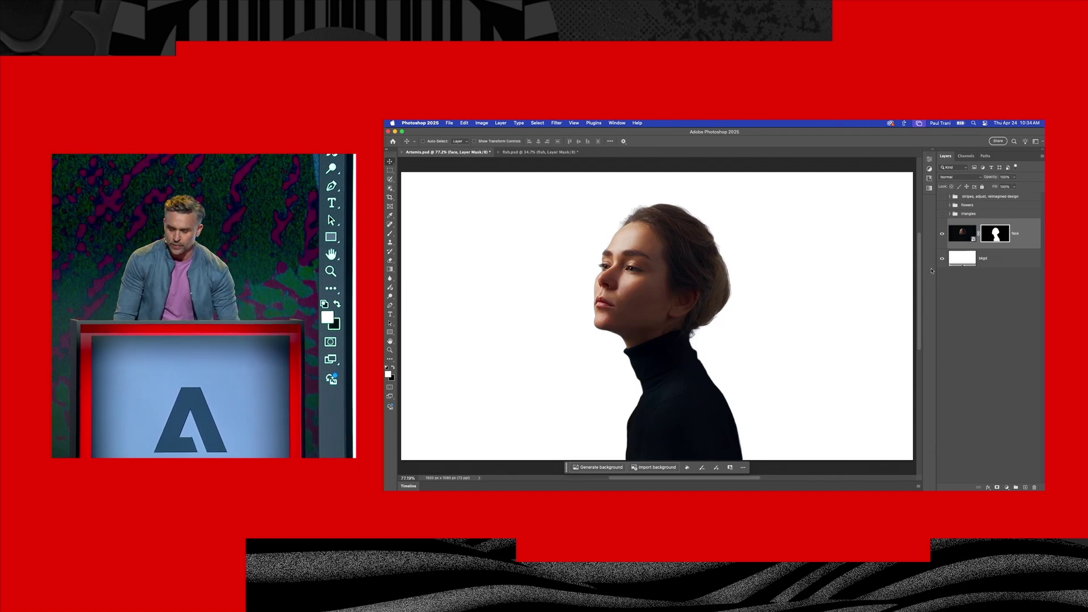
pyautogui.click(983, 260)
pyautogui.click(941, 234)
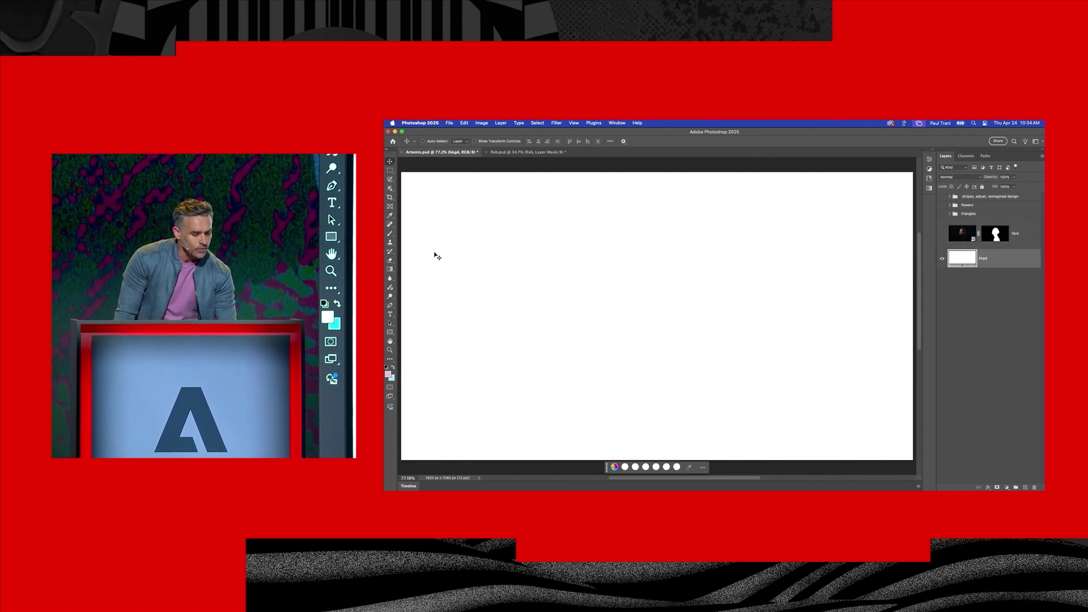
# Draw a diagonal yellow-to-cyan gradient with a pale pink stop.
pyautogui.moveTo(467, 219); pyautogui.dragTo(848, 411)
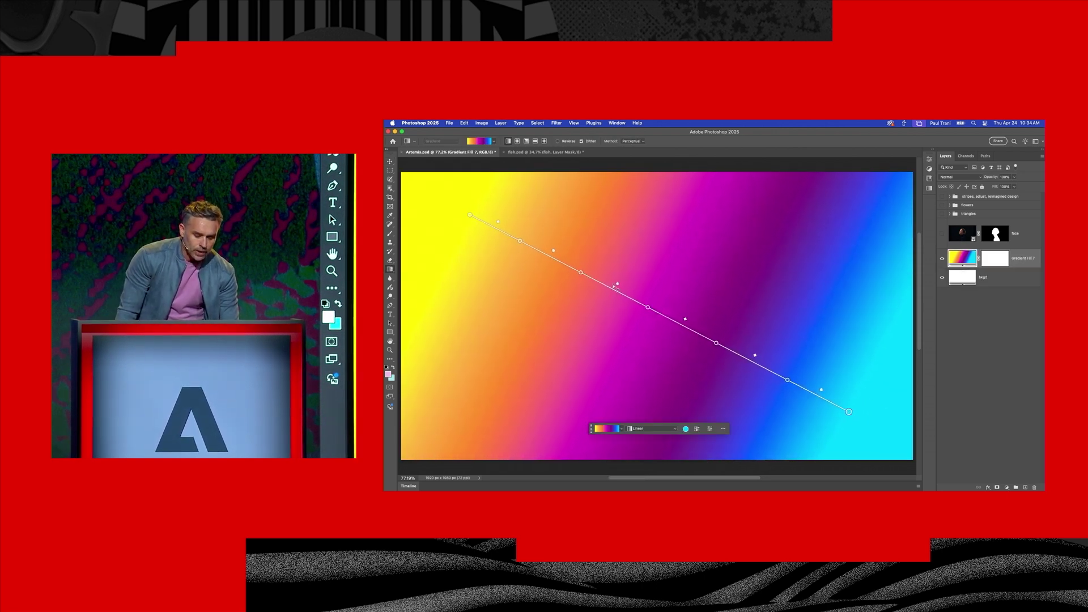
pyautogui.click(615, 285)
pyautogui.moveTo(611, 289); pyautogui.dragTo(637, 301)
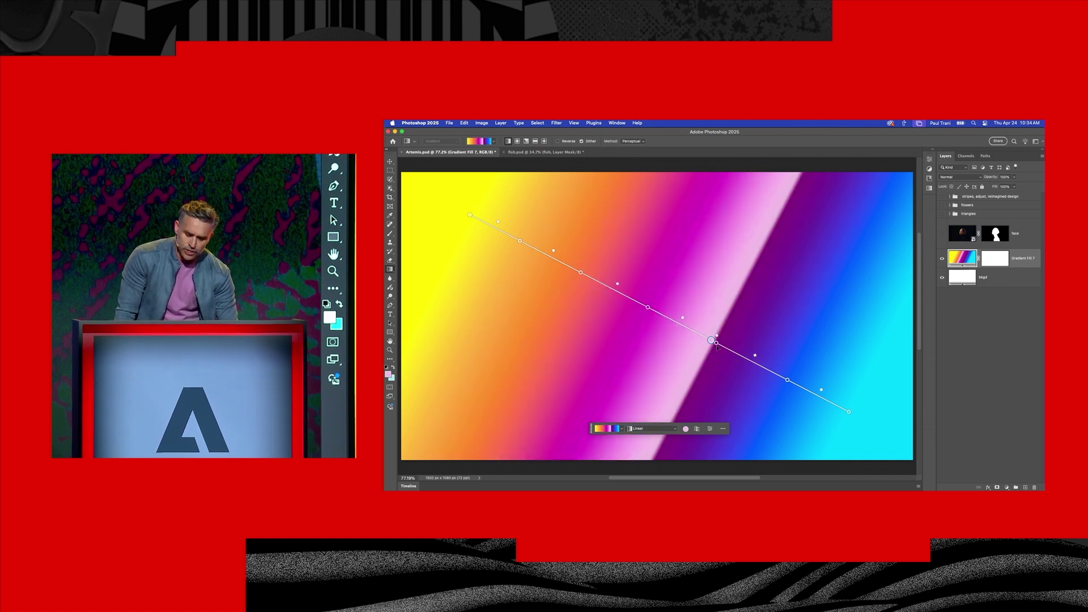
pyautogui.moveTo(637, 302); pyautogui.dragTo(613, 290)
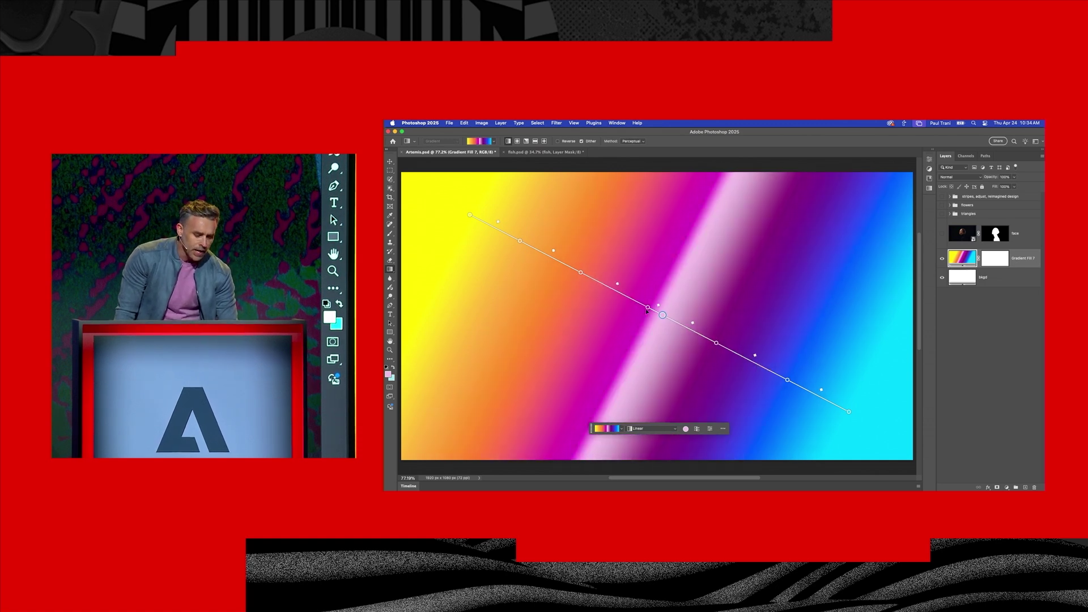
pyautogui.click(932, 152)
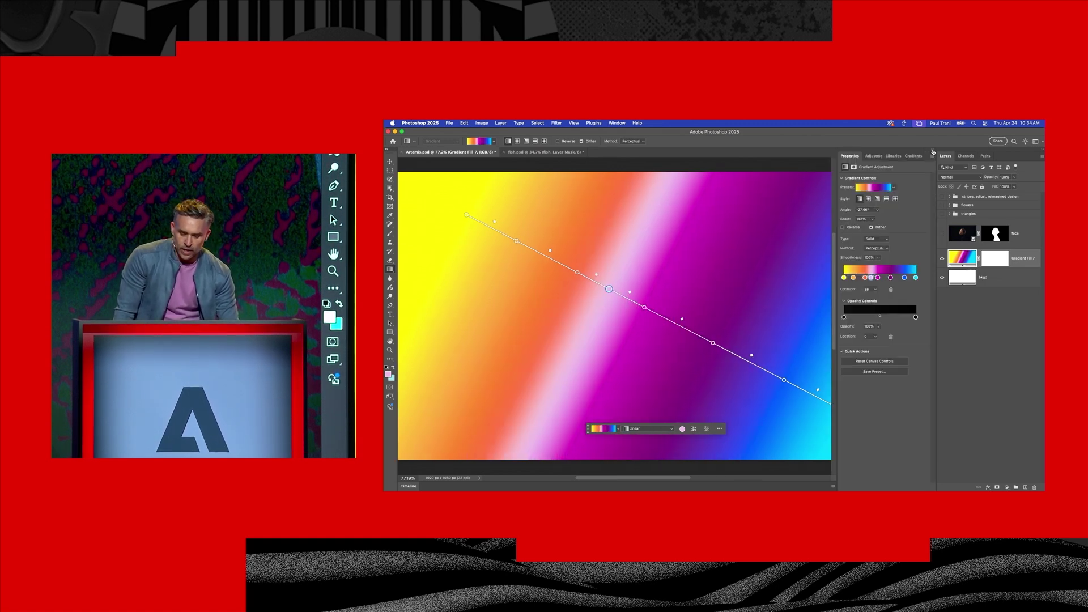
# Set the gradient method to Stripes and shift the pink stop toward blue.
pyautogui.click(876, 249)
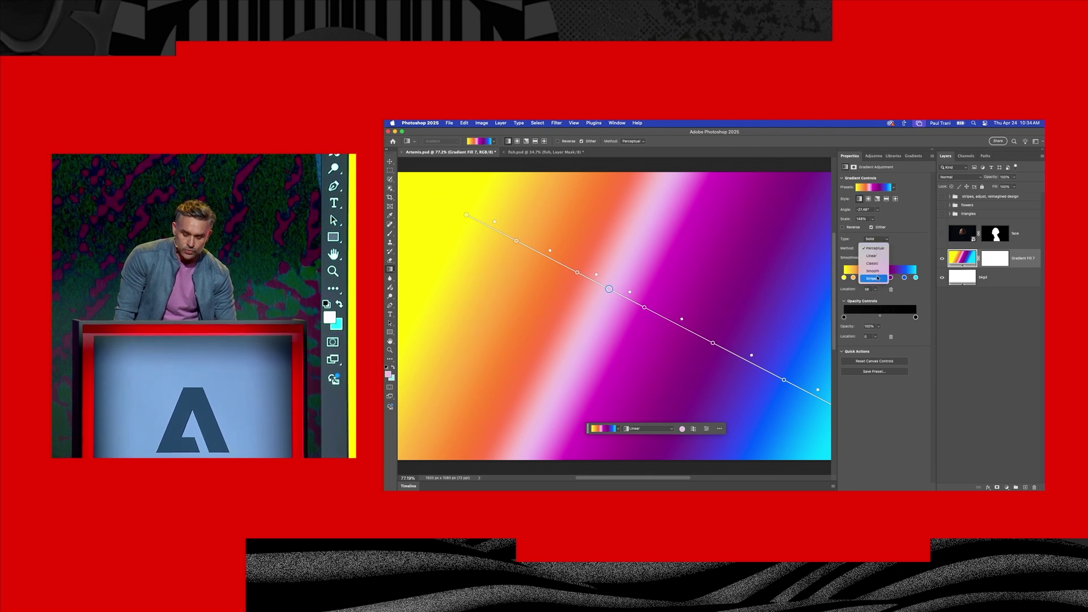
pyautogui.click(878, 277)
pyautogui.moveTo(609, 289)
pyautogui.mouseDown()
pyautogui.moveTo(764, 368)
pyautogui.moveTo(623, 295)
pyautogui.mouseUp()
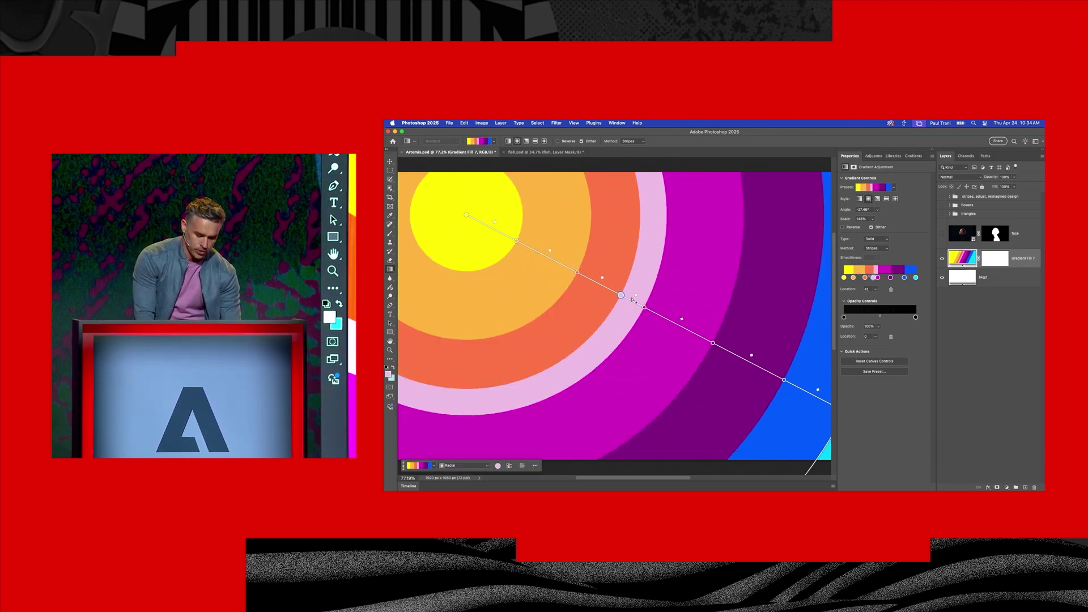
# Redraw the striped gradient as Radial, then as a level Diamond from the centre.
pyautogui.moveTo(646, 286); pyautogui.dragTo(807, 327)
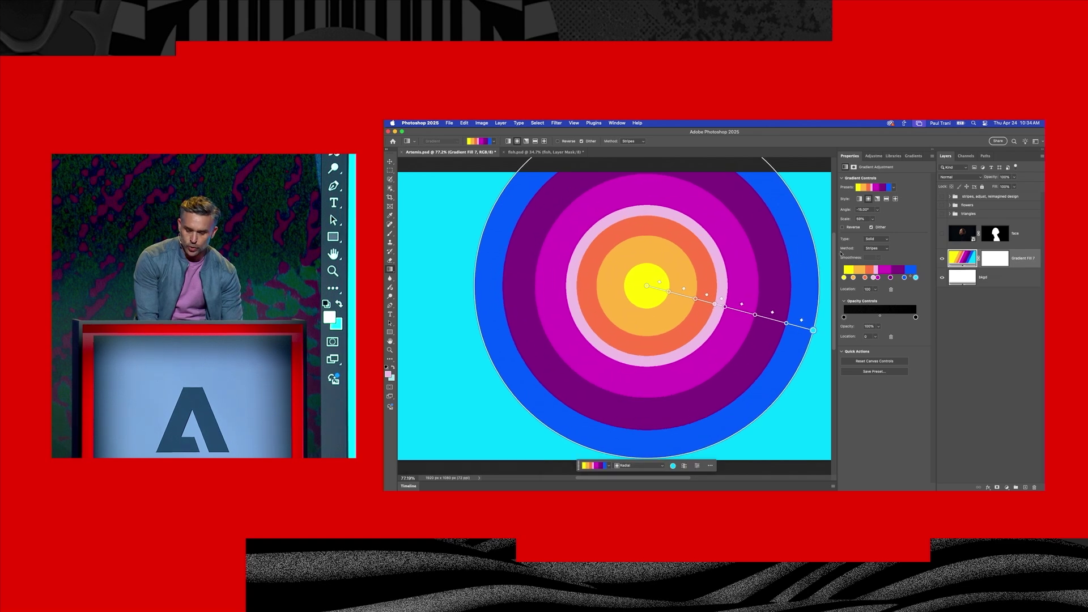
pyautogui.click(895, 198)
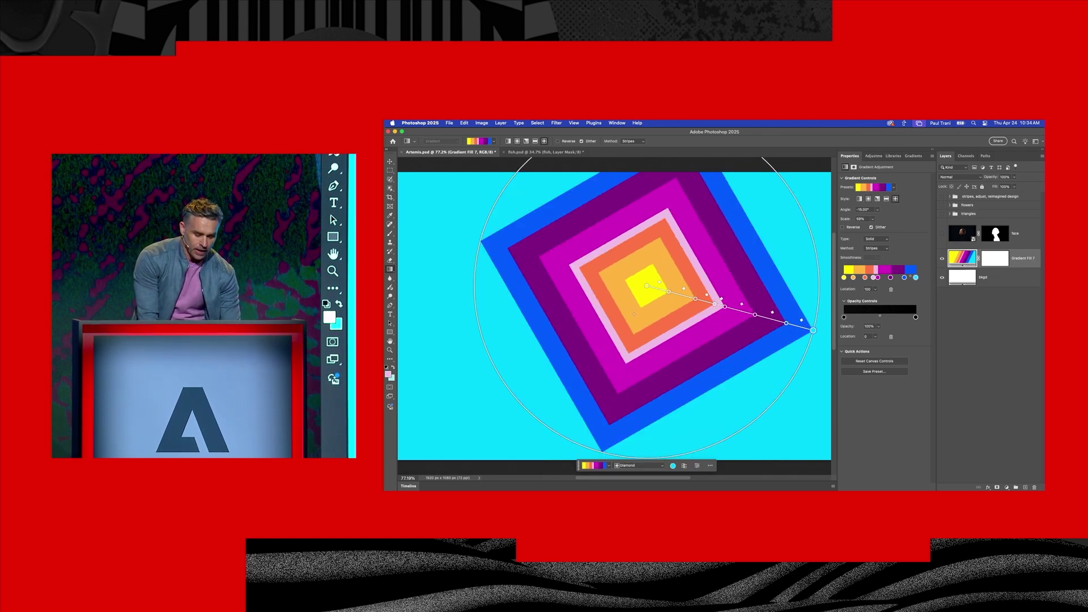
pyautogui.moveTo(633, 314); pyautogui.dragTo(808, 315)
pyautogui.scroll(5, 544, 314)
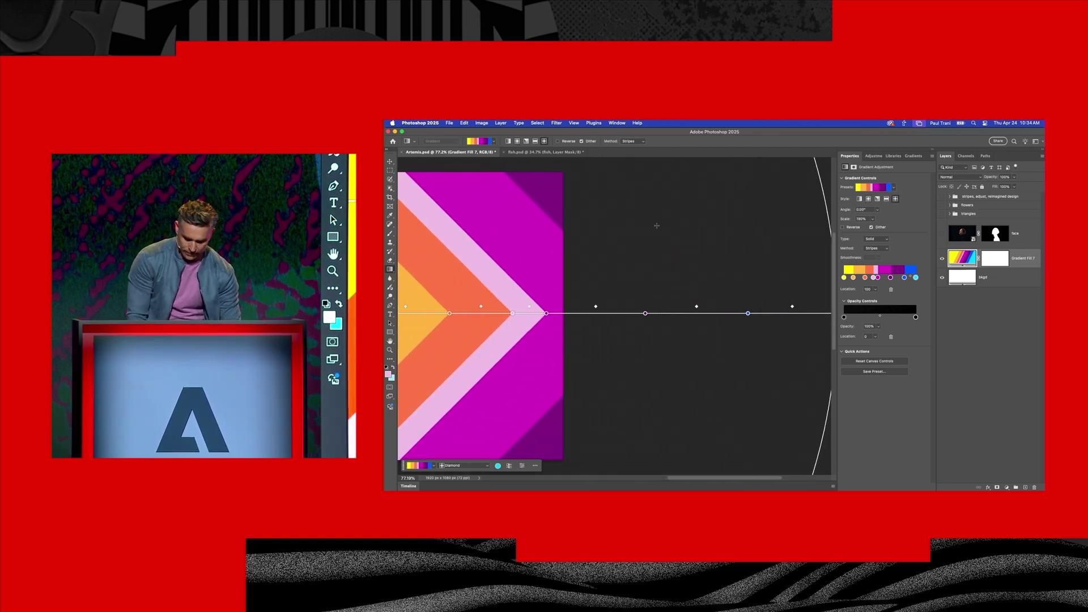
pyautogui.scroll(2, 657, 227)
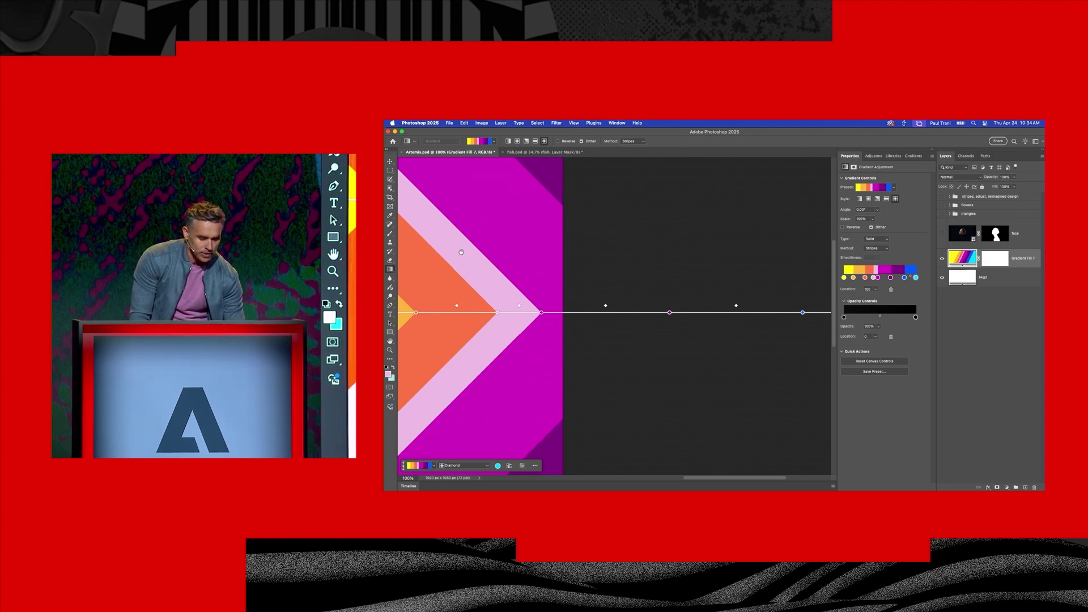
pyautogui.hscroll(-5, 595, 315)
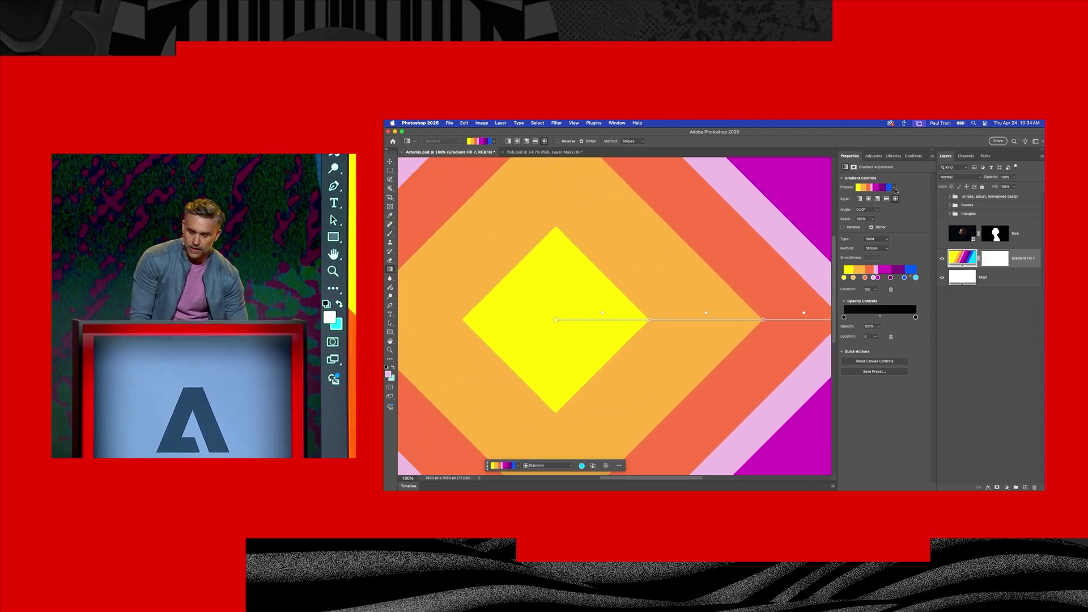
# Apply a black and pastel gradient preset and make the diamond stripes repeat.
pyautogui.click(894, 189)
pyautogui.click(867, 256)
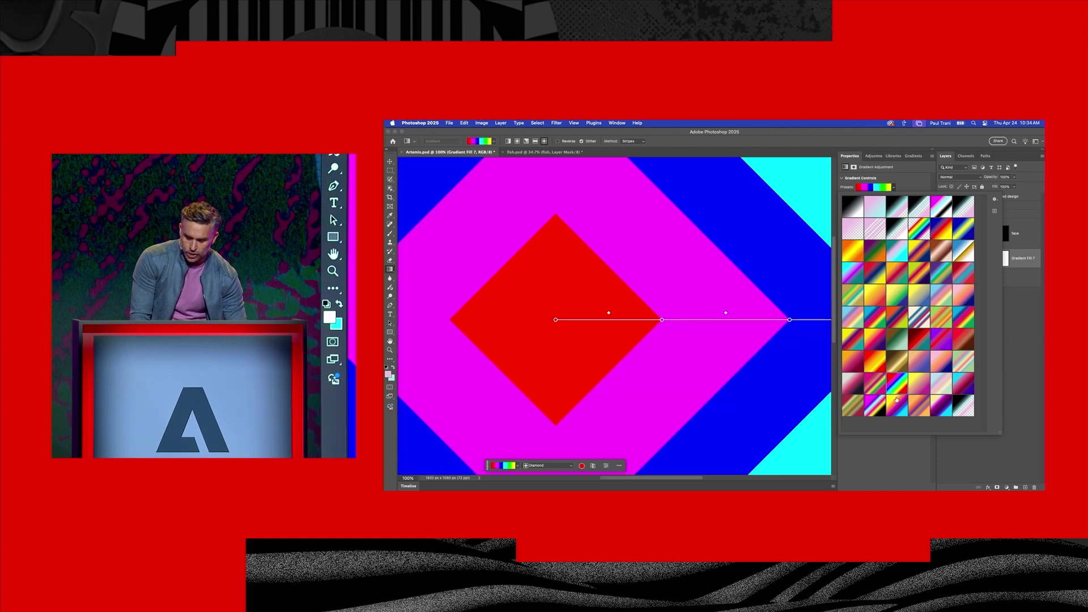
pyautogui.click(901, 323)
pyautogui.click(935, 374)
pyautogui.click(963, 408)
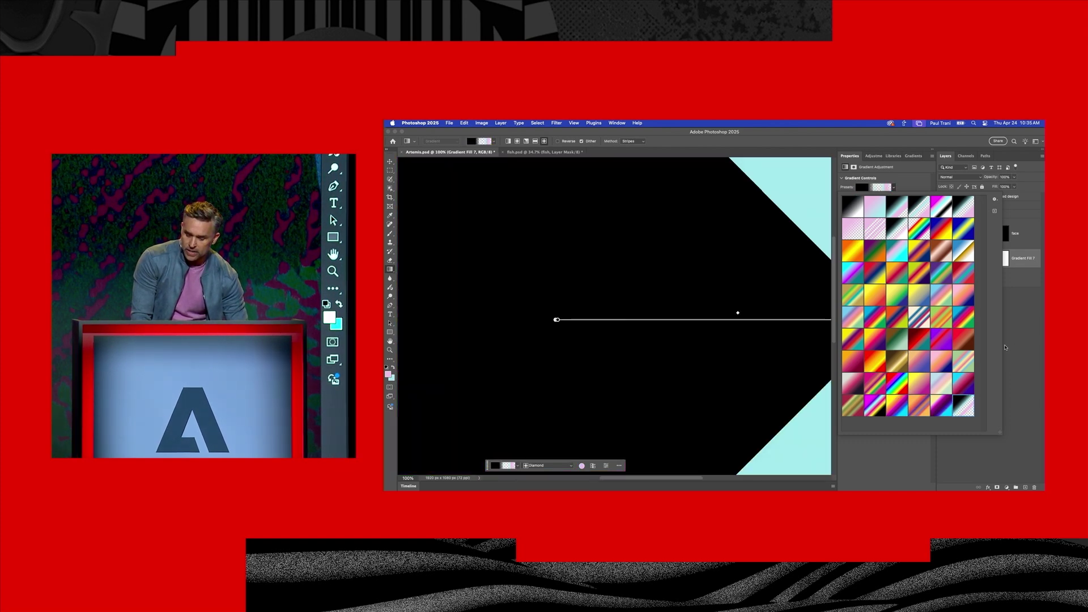
pyautogui.click(965, 261)
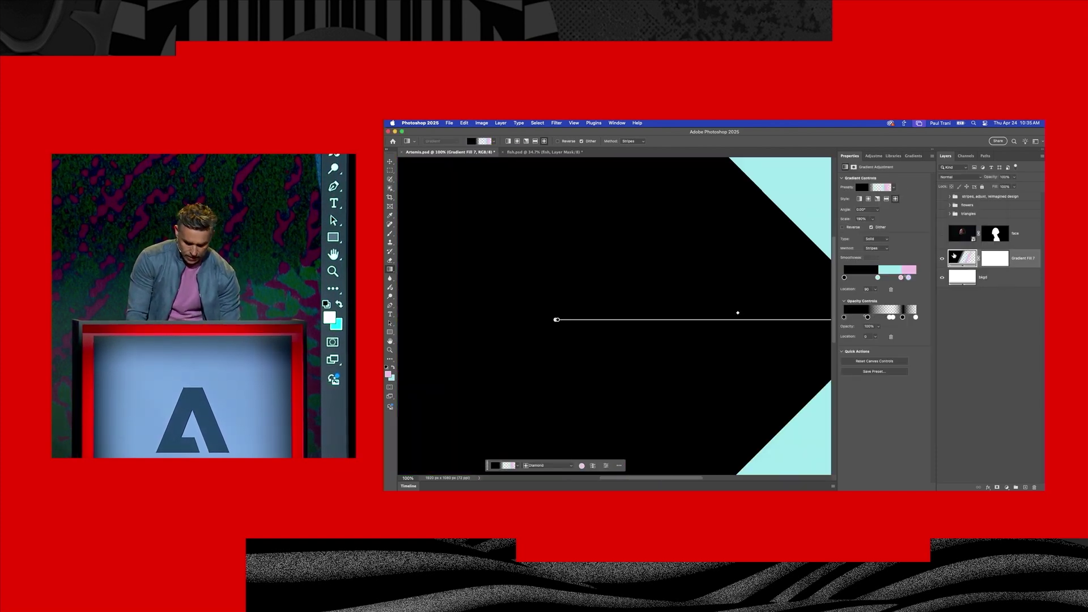
pyautogui.hotkey('ctrl', '-')
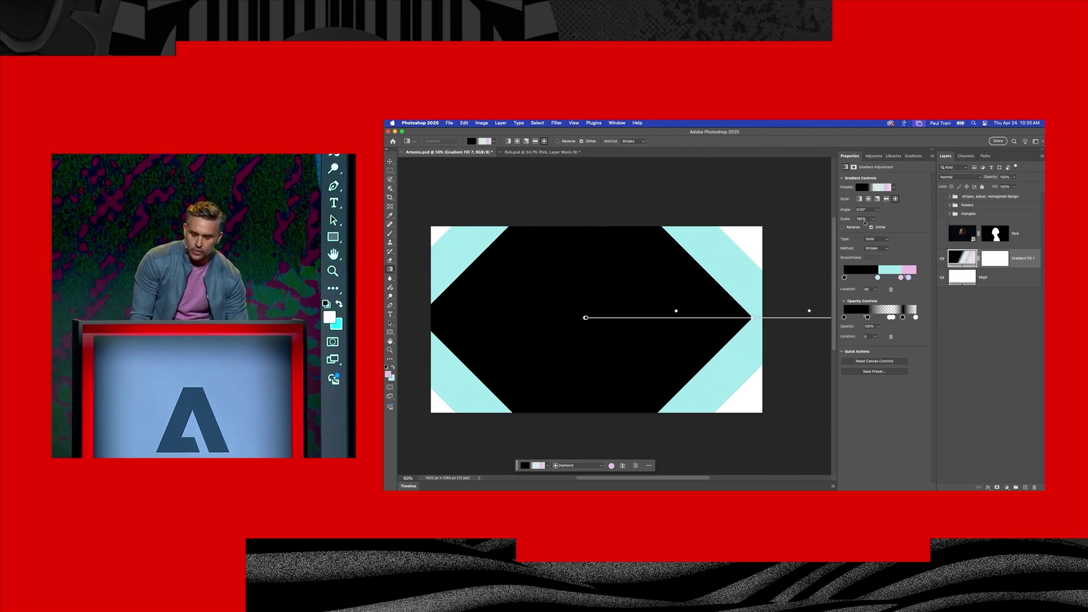
pyautogui.click(861, 219)
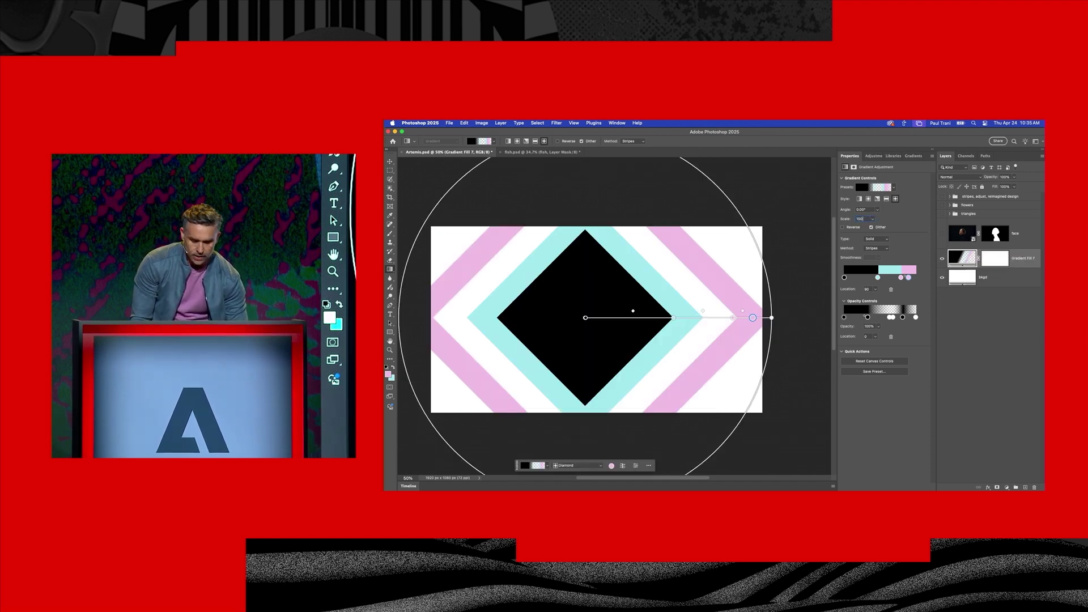
# Show the portrait inside the black diamond, enlarge the view, and collapse Properties.
pyautogui.click(941, 233)
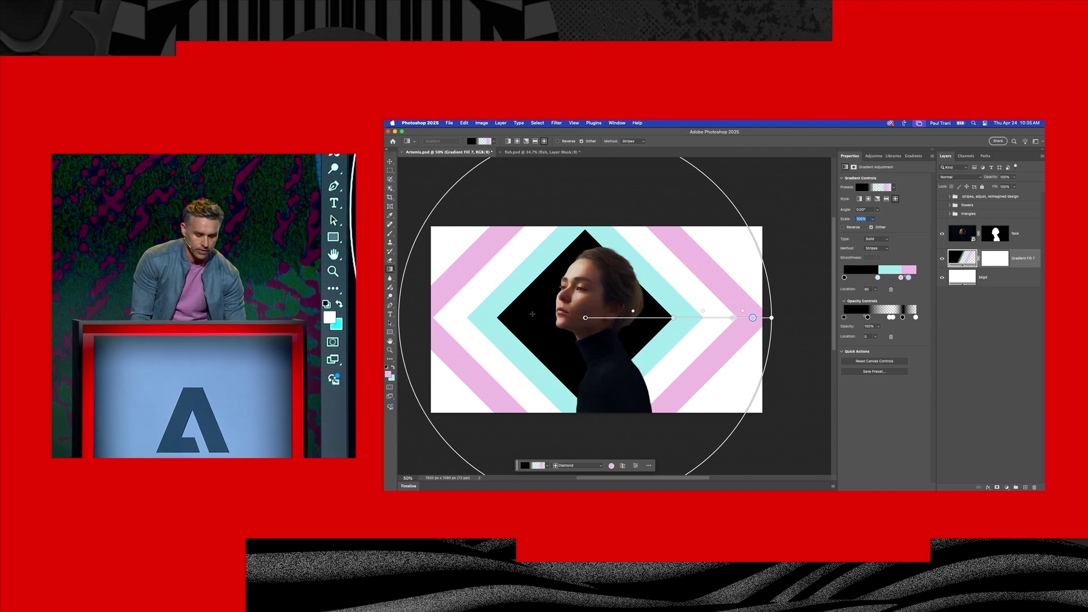
pyautogui.click(942, 233)
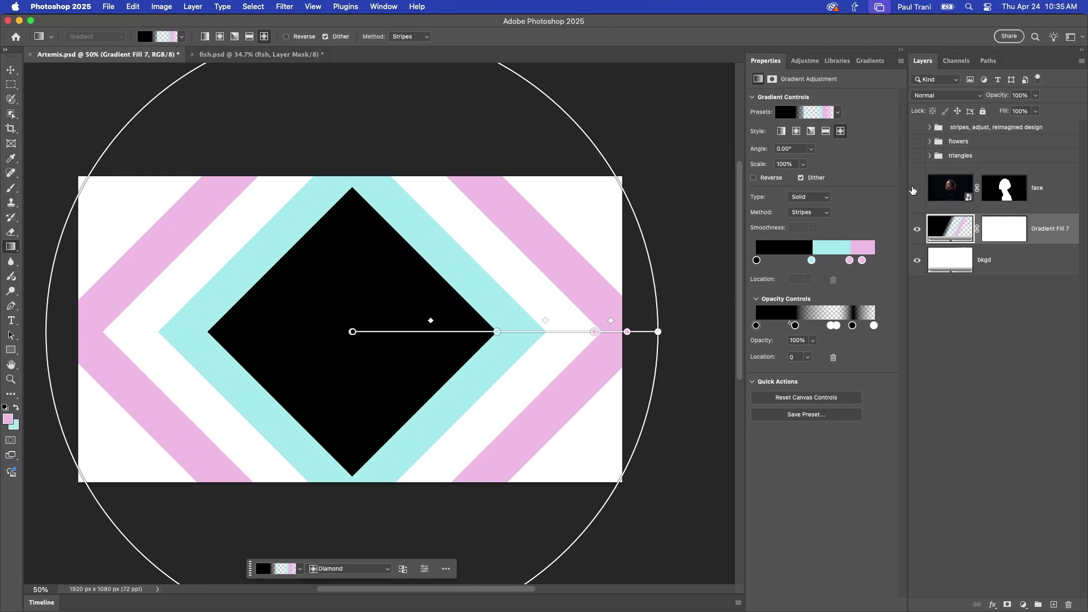
pyautogui.click(915, 188)
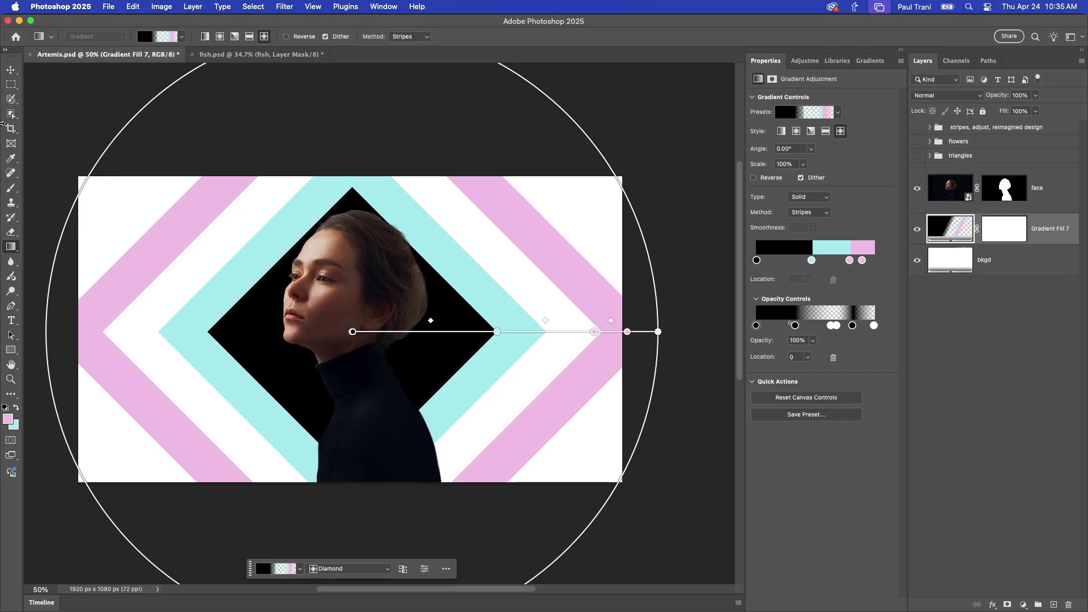
pyautogui.click(11, 70)
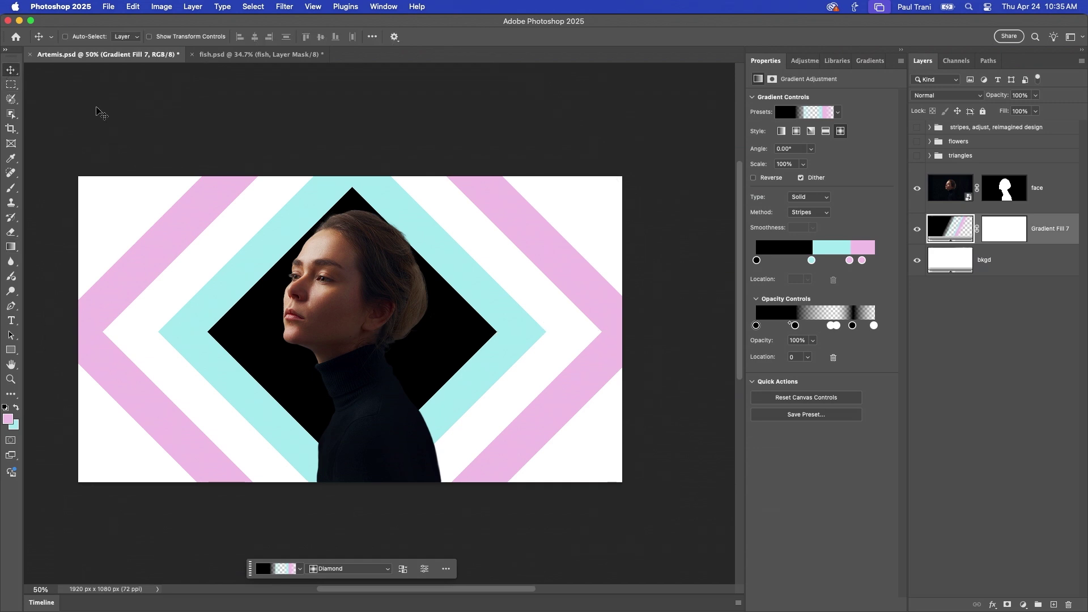
pyautogui.press('super+plus')
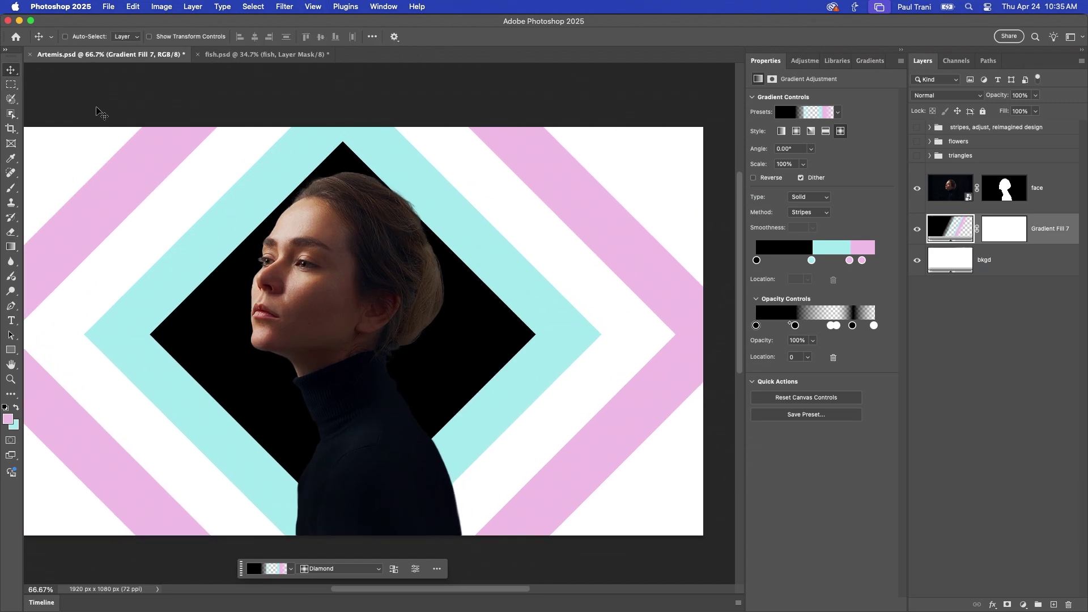
pyautogui.click(900, 53)
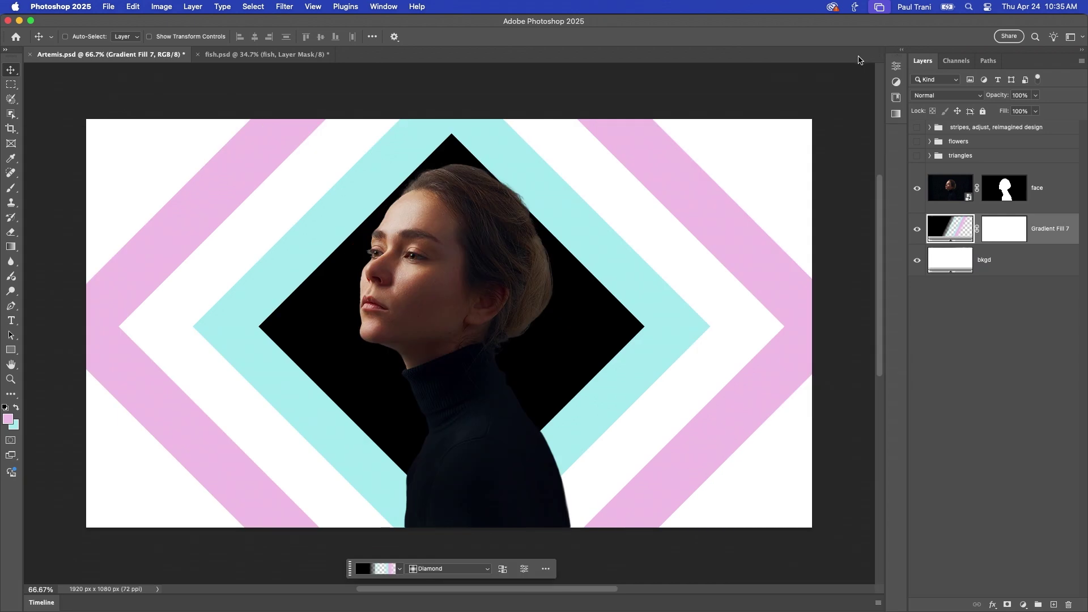
pyautogui.moveTo(545, 606)
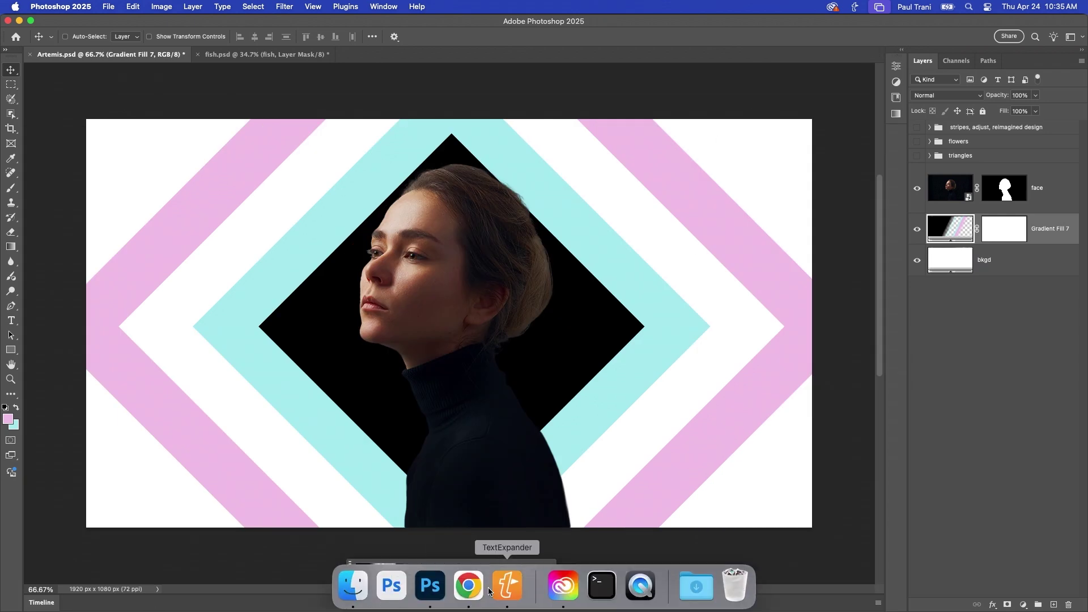
pyautogui.click(468, 585)
pyautogui.moveTo(530, 205)
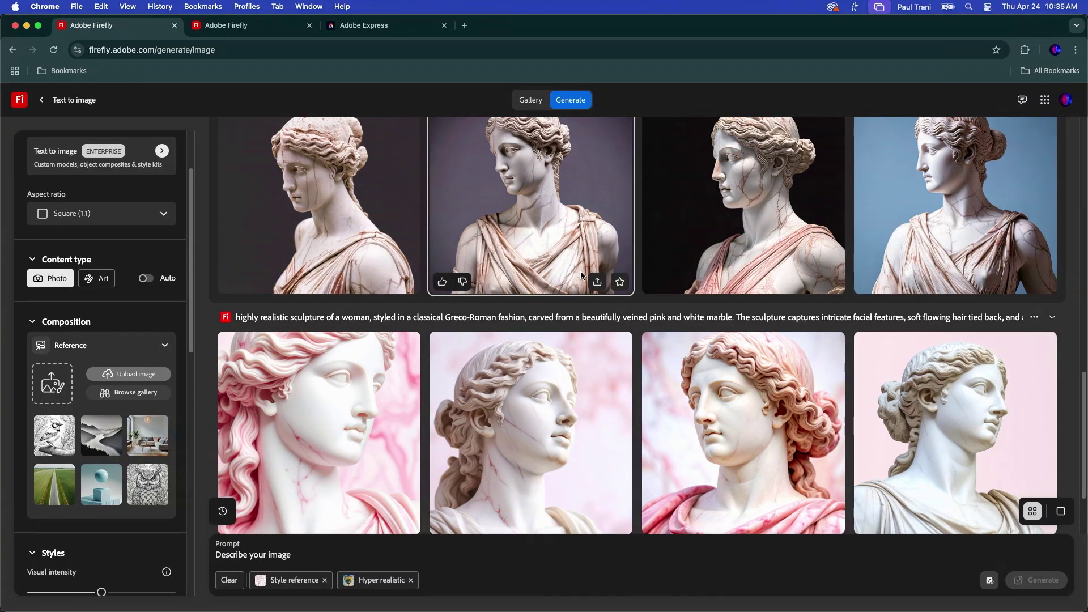
pyautogui.scroll(-2, 635, 350)
pyautogui.scroll(5, 636, 351)
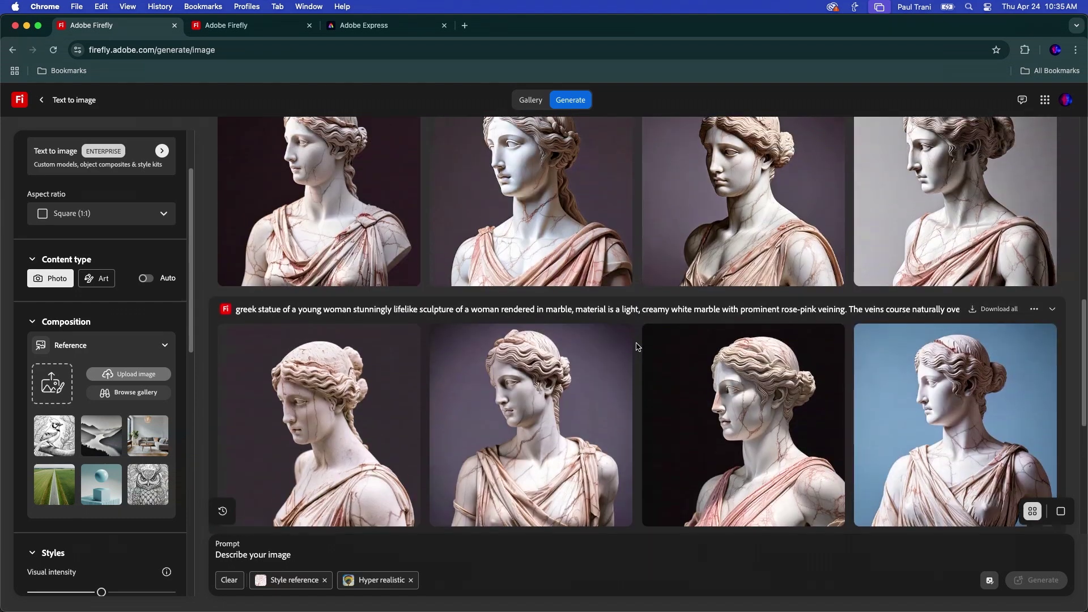
pyautogui.scroll(2, 636, 351)
pyautogui.moveTo(530, 244)
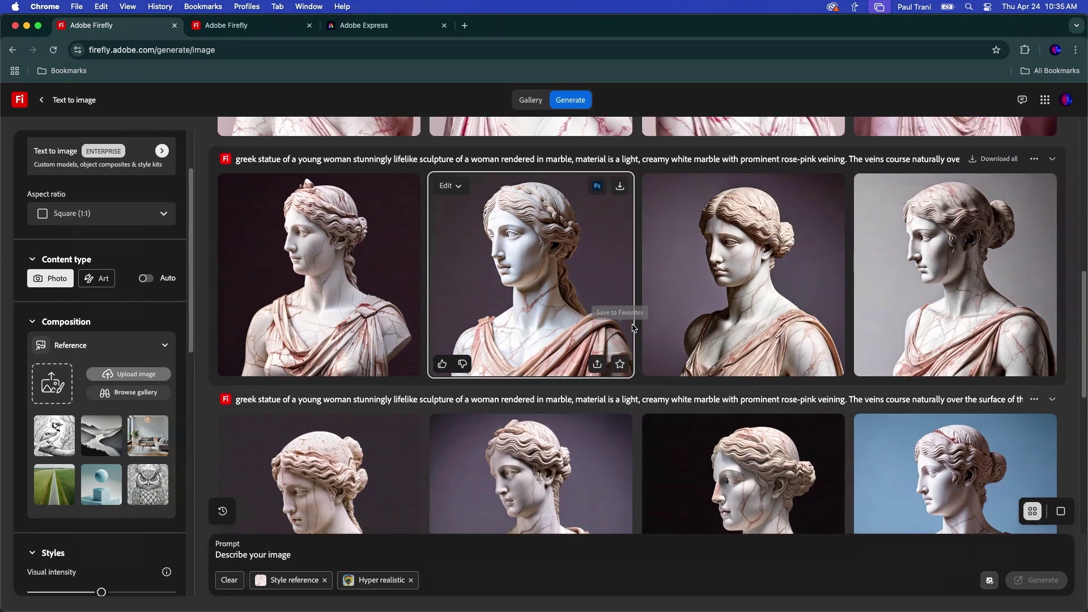
pyautogui.scroll(5, 621, 346)
# Preview a pink-background statue and reuse that row's prompt and settings.
pyautogui.click(336, 209)
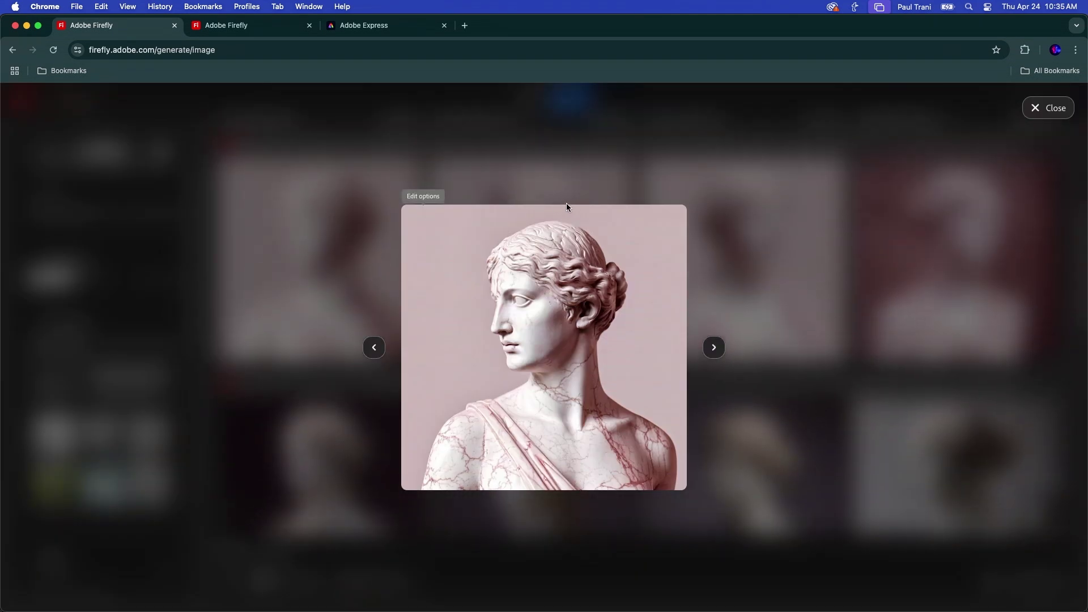
pyautogui.click(918, 185)
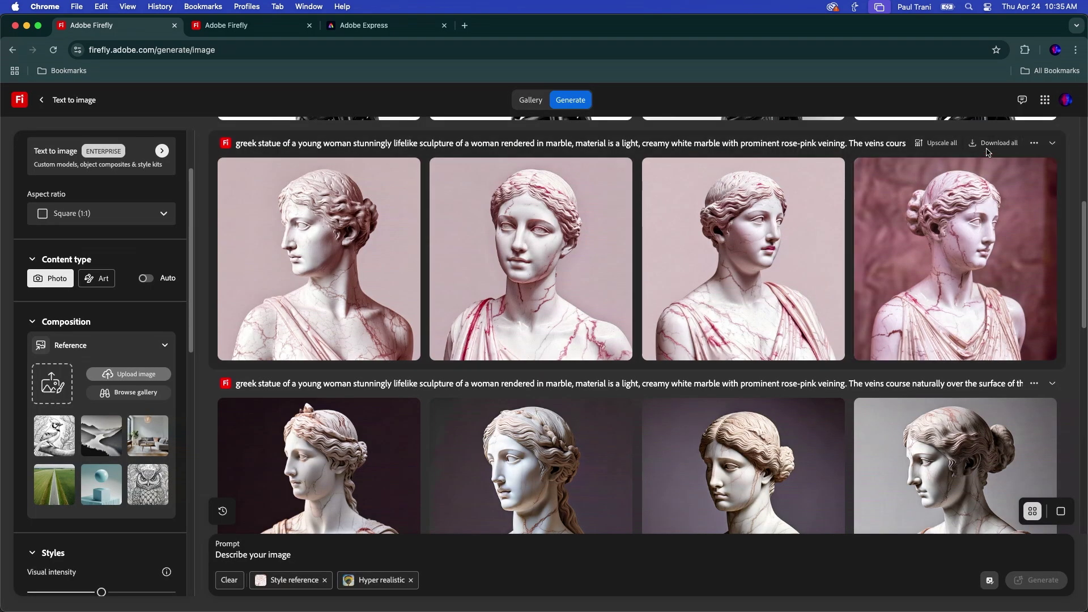
pyautogui.click(1035, 143)
pyautogui.click(1010, 165)
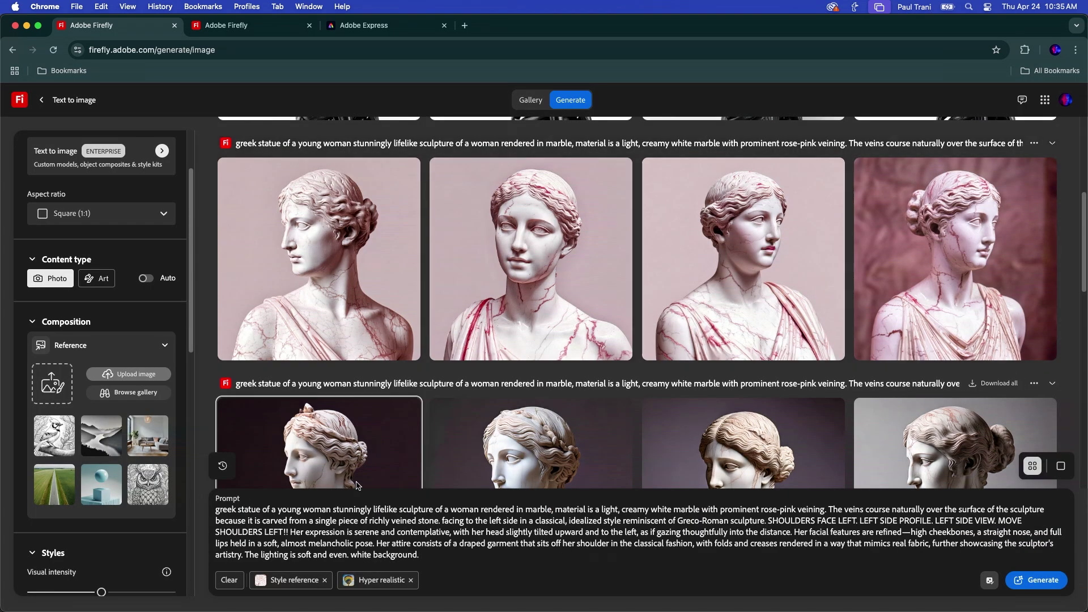
# Check the prompt text and start uploading a composition reference image.
pyautogui.moveTo(329, 510)
pyautogui.mouseDown()
pyautogui.moveTo(338, 544)
pyautogui.moveTo(409, 544)
pyautogui.mouseUp()
pyautogui.click(409, 542)
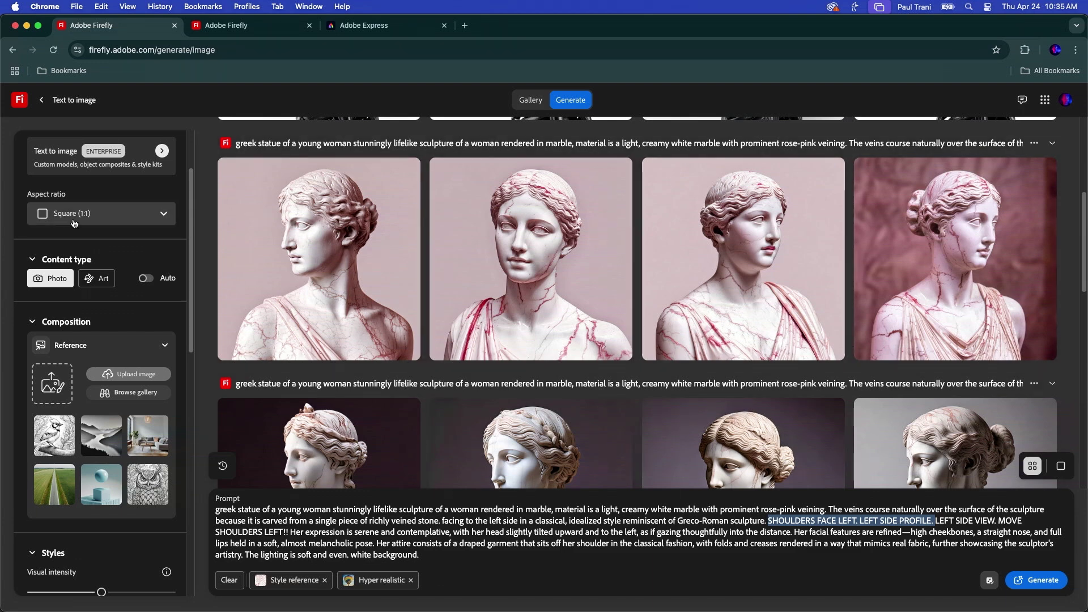
pyautogui.scroll(-5, 86, 244)
pyautogui.scroll(-5, 86, 244)
pyautogui.scroll(5, 85, 244)
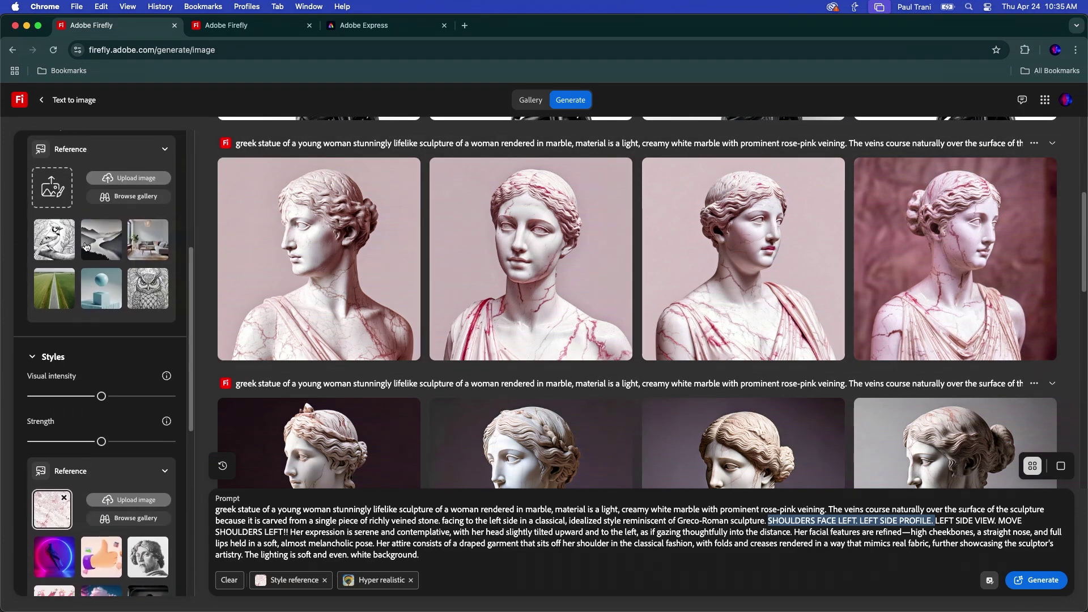
pyautogui.click(128, 187)
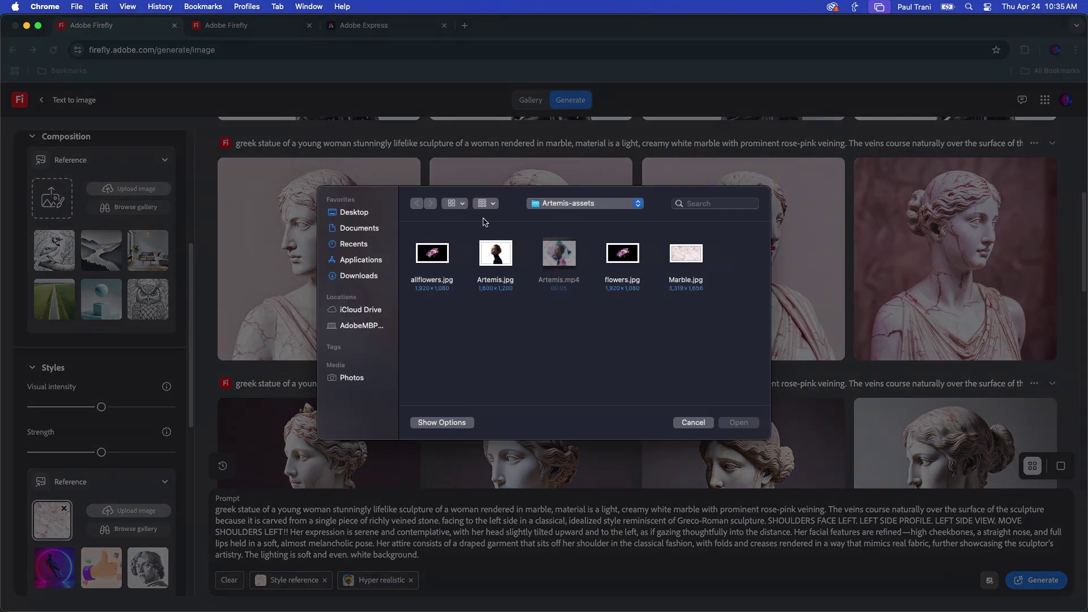
# Use Artemis.jpg as composition reference, trim the prompt after 'young woman', and generate.
pyautogui.click(496, 254)
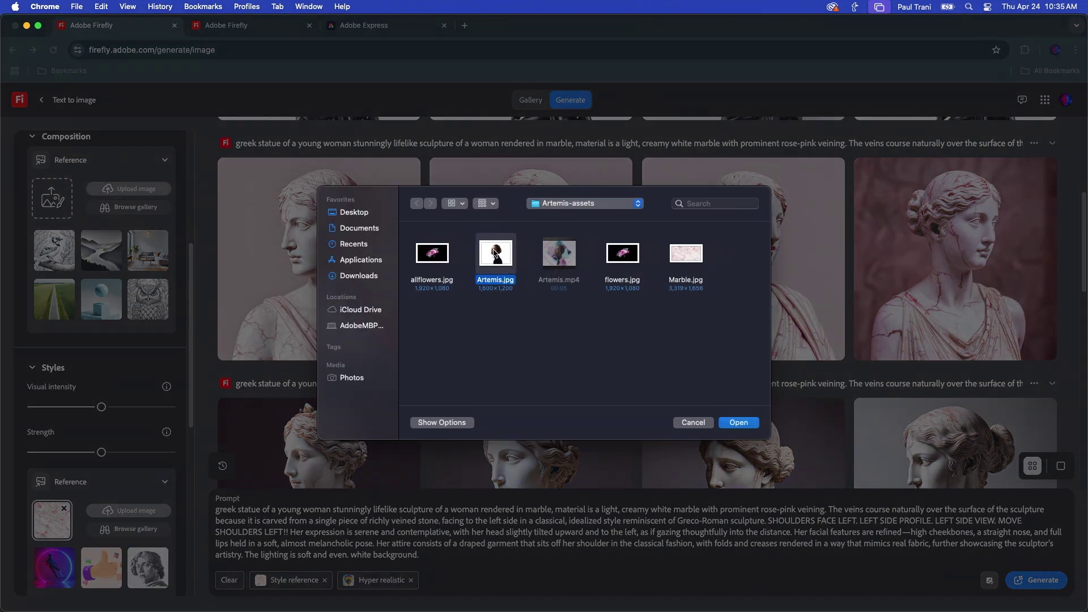
pyautogui.doubleClick(496, 254)
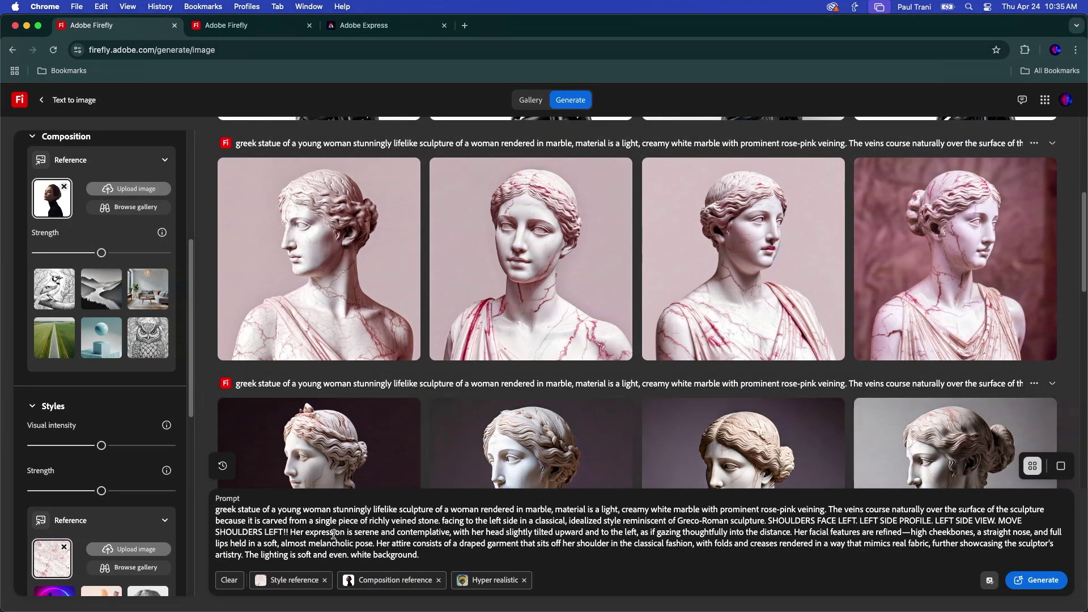
pyautogui.moveTo(334, 509); pyautogui.dragTo(337, 553)
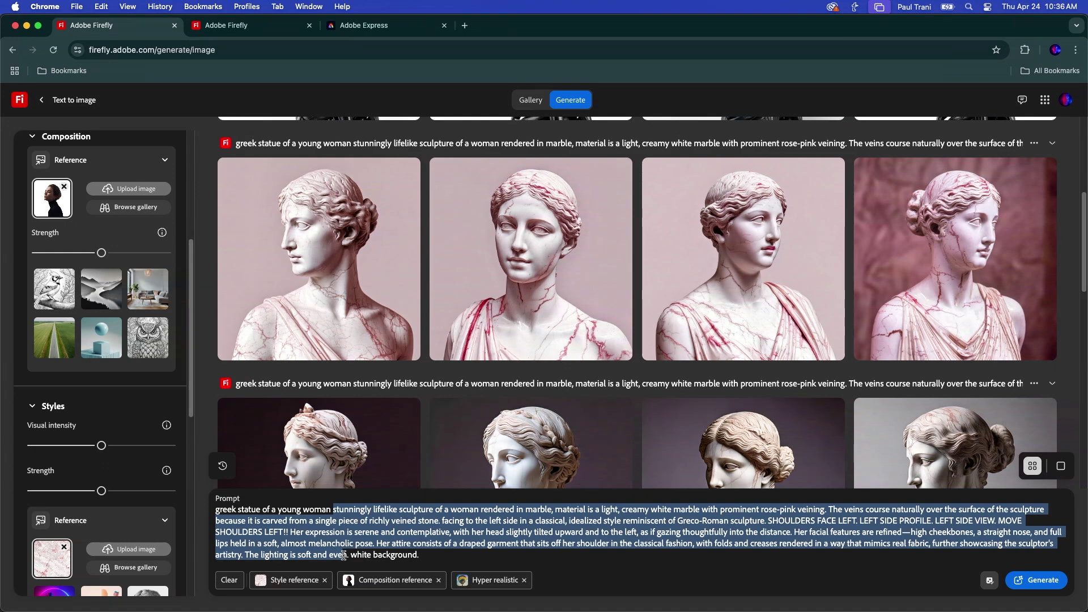
pyautogui.press('BackSpace')
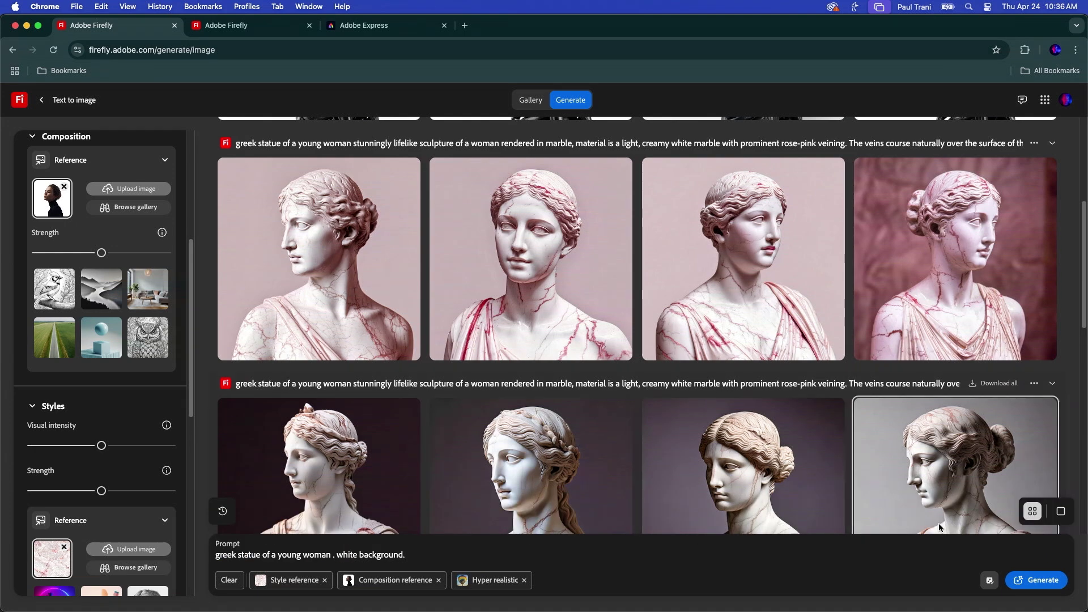
pyautogui.click(1030, 583)
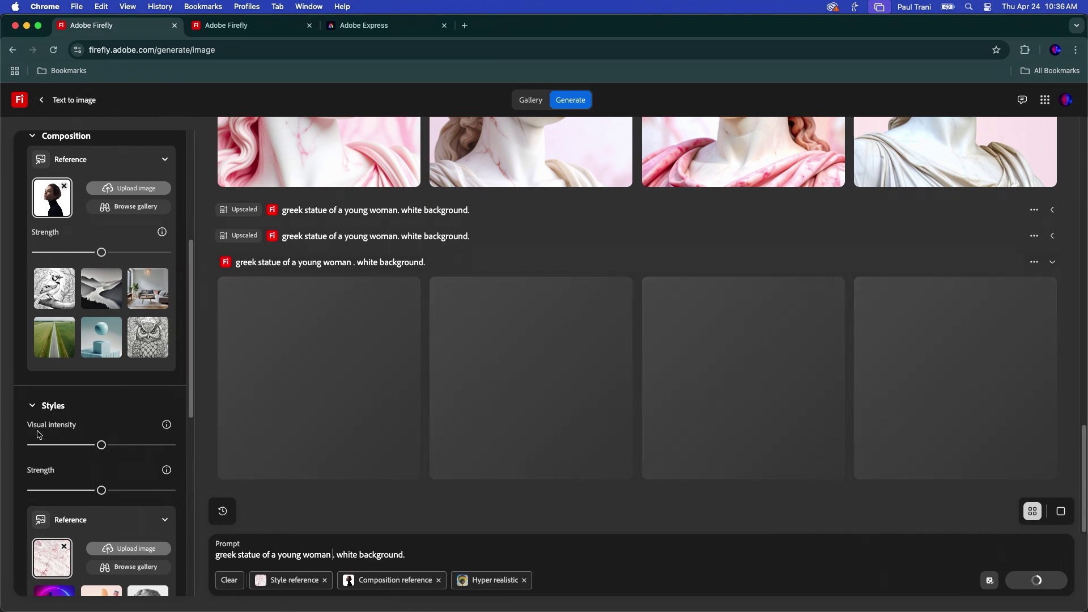
pyautogui.scroll(-5, 51, 434)
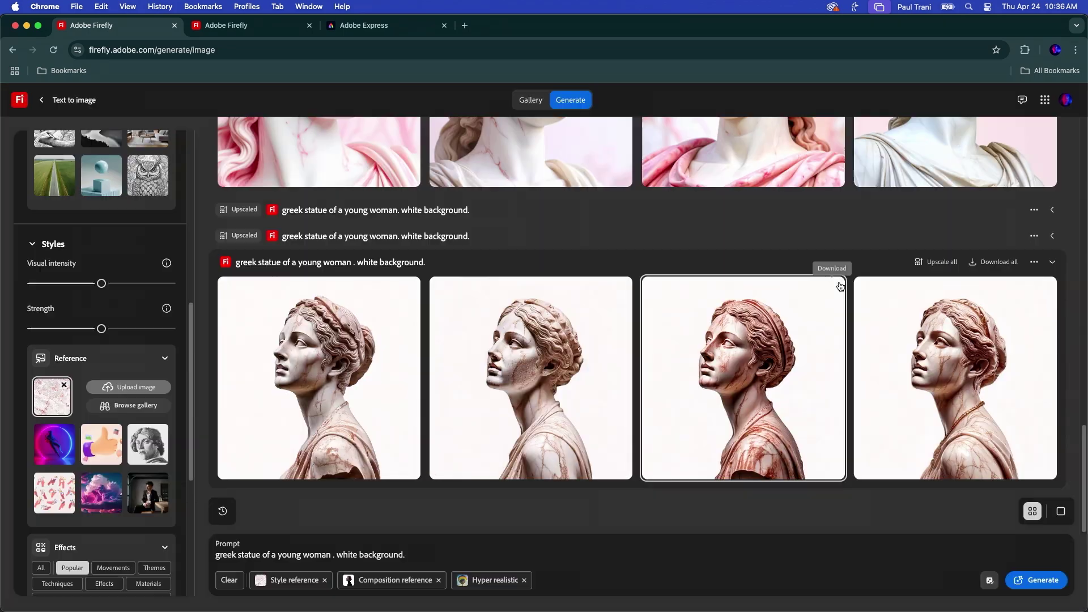
# Upscale all four new statues and download a black skeleton image.
pyautogui.click(938, 261)
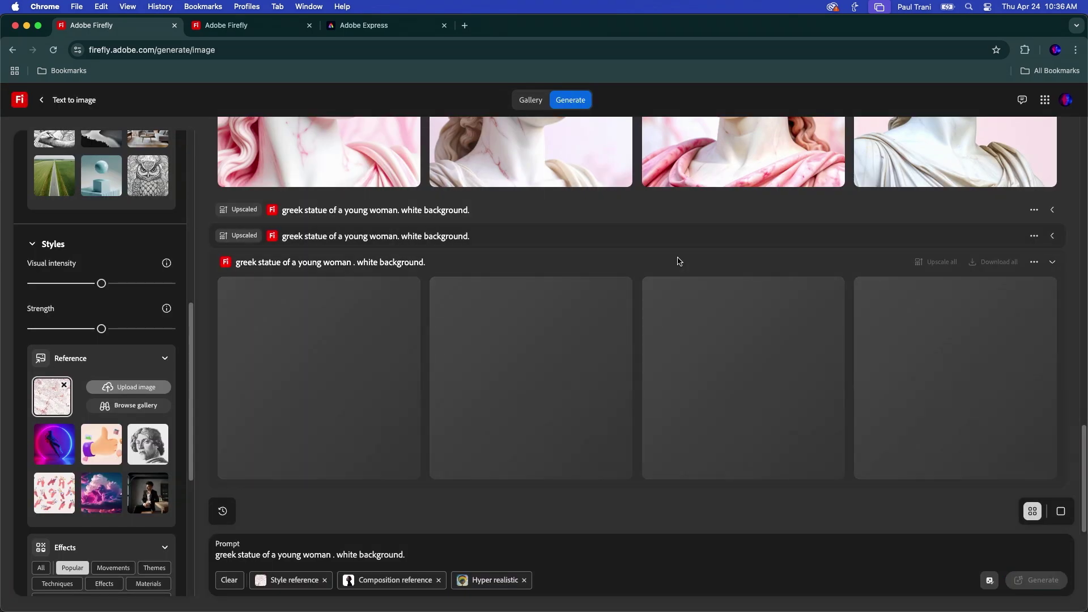
pyautogui.scroll(5, 686, 268)
pyautogui.scroll(3, 695, 264)
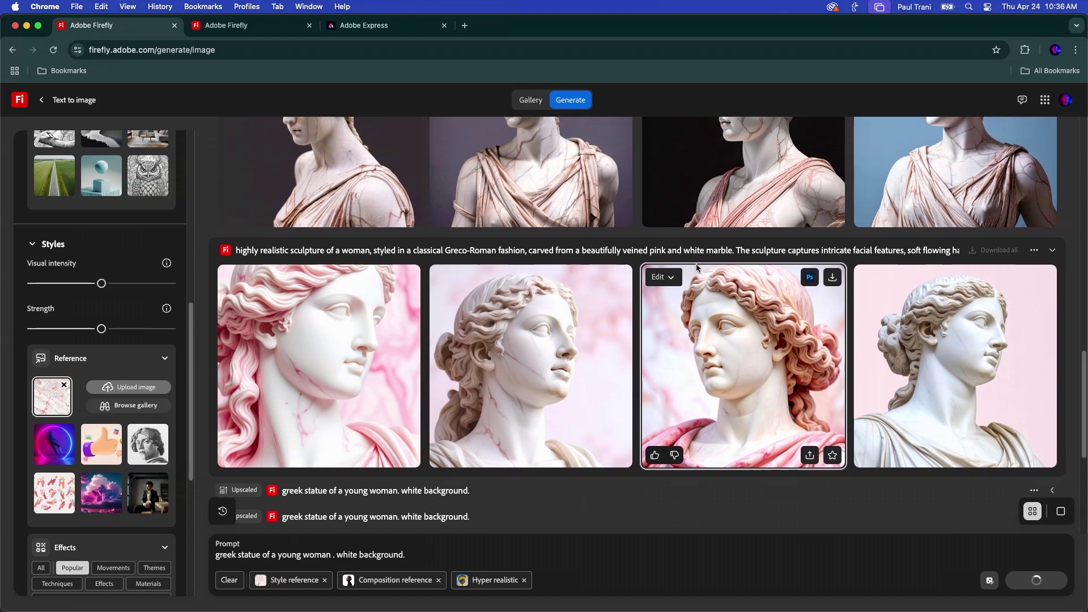
pyautogui.scroll(3, 699, 265)
pyautogui.scroll(3, 703, 260)
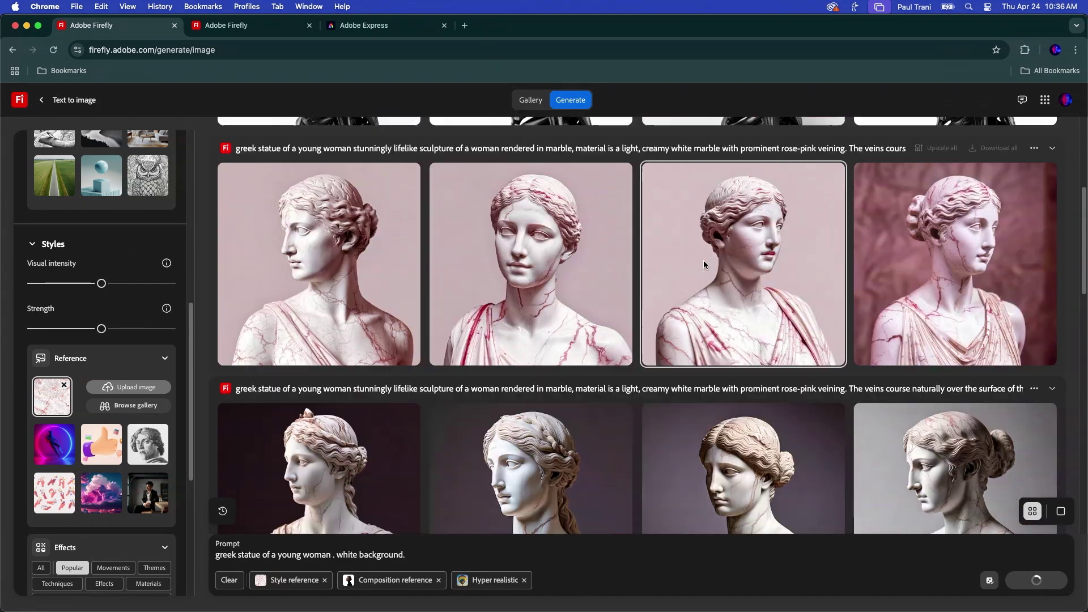
pyautogui.scroll(3, 705, 260)
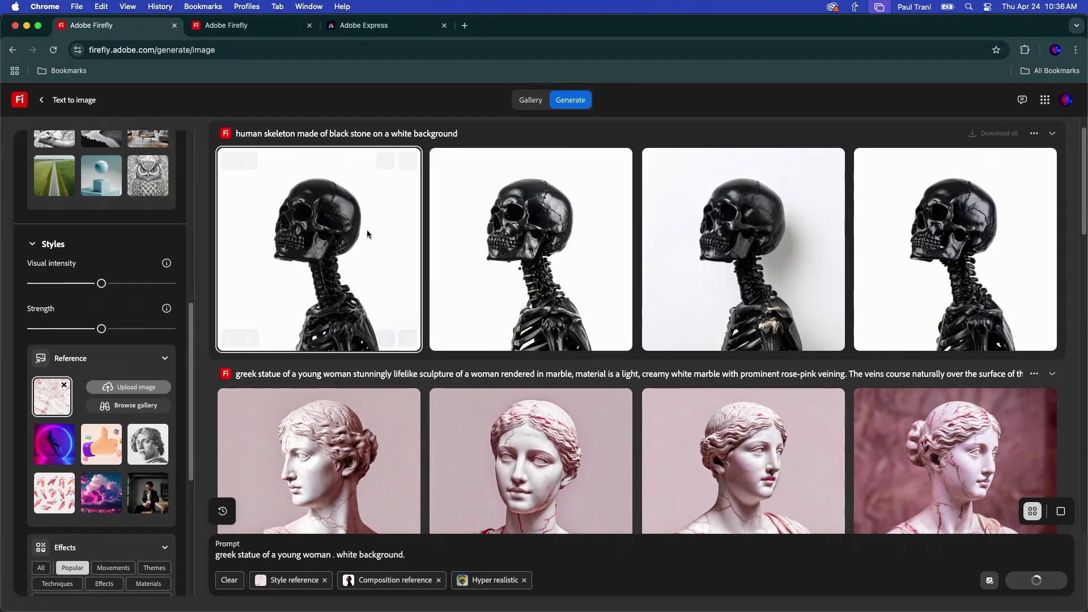
pyautogui.click(349, 234)
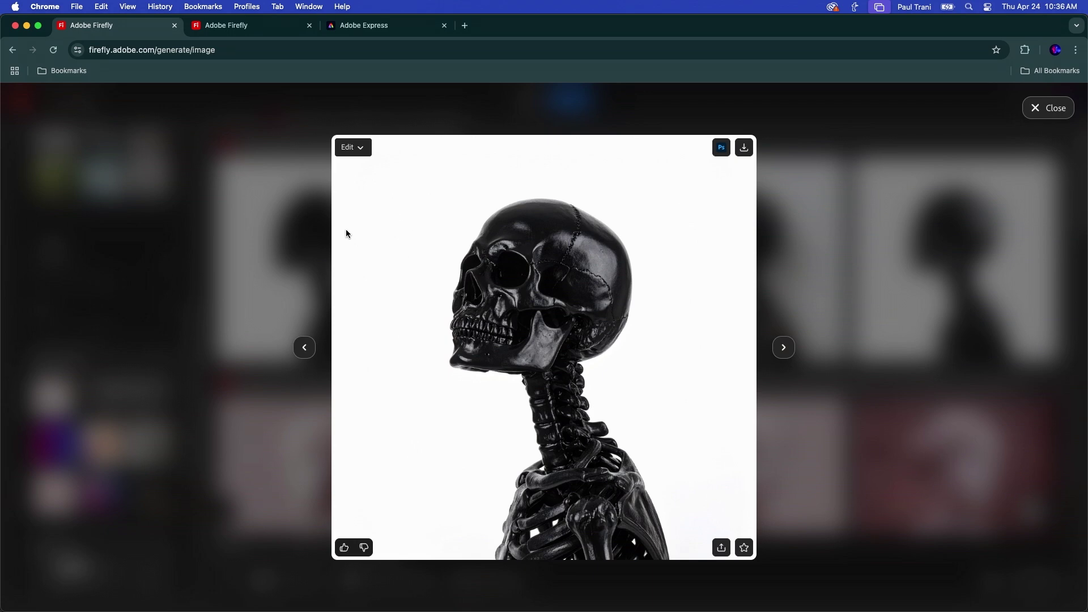
pyautogui.press('Right')
pyautogui.press('Right')
pyautogui.press('Right')
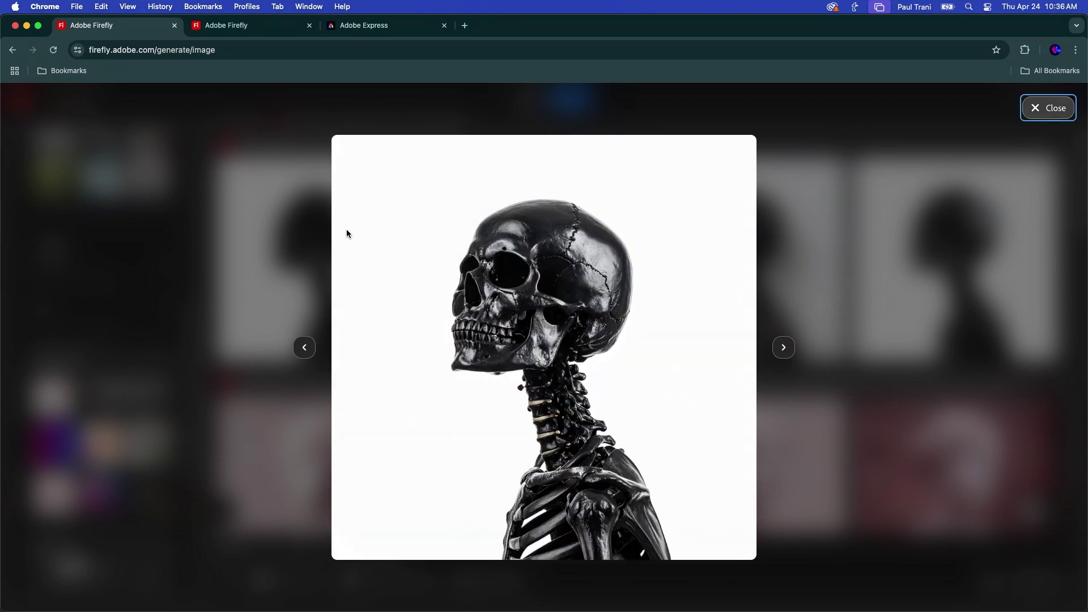
pyautogui.click(745, 157)
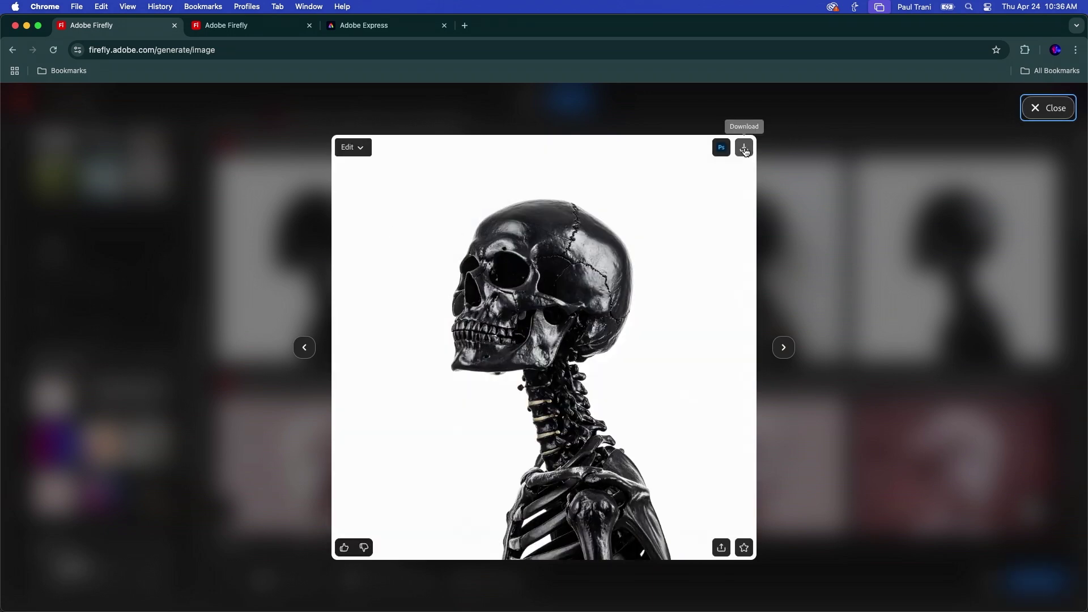
pyautogui.press('Escape')
pyautogui.scroll(-5, 775, 291)
pyautogui.scroll(-5, 775, 291)
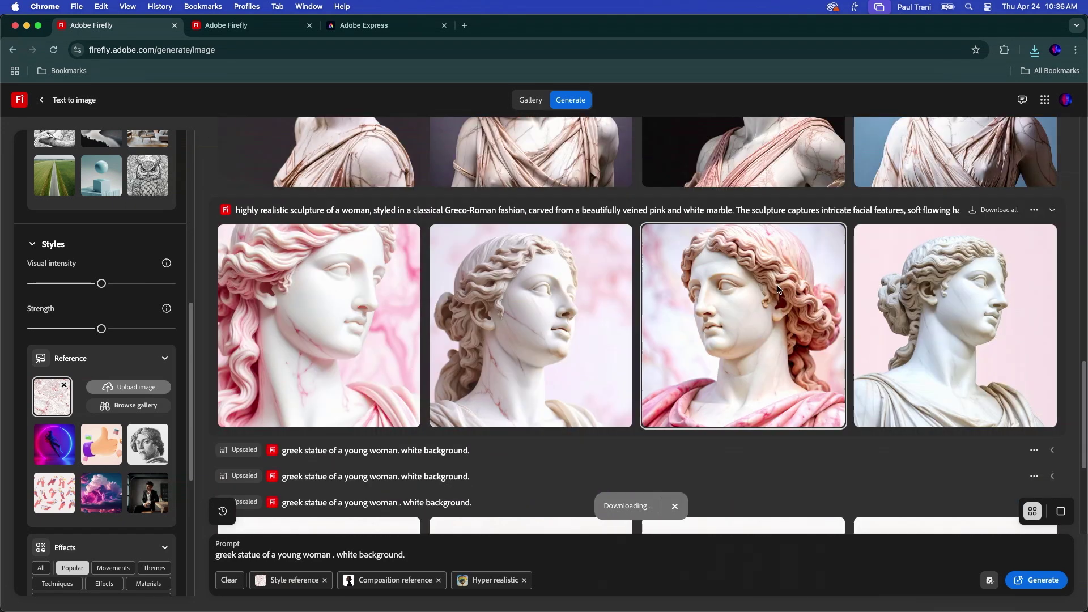
pyautogui.scroll(-5, 459, 371)
# Download one white-background marble statue profile.
pyautogui.click(572, 378)
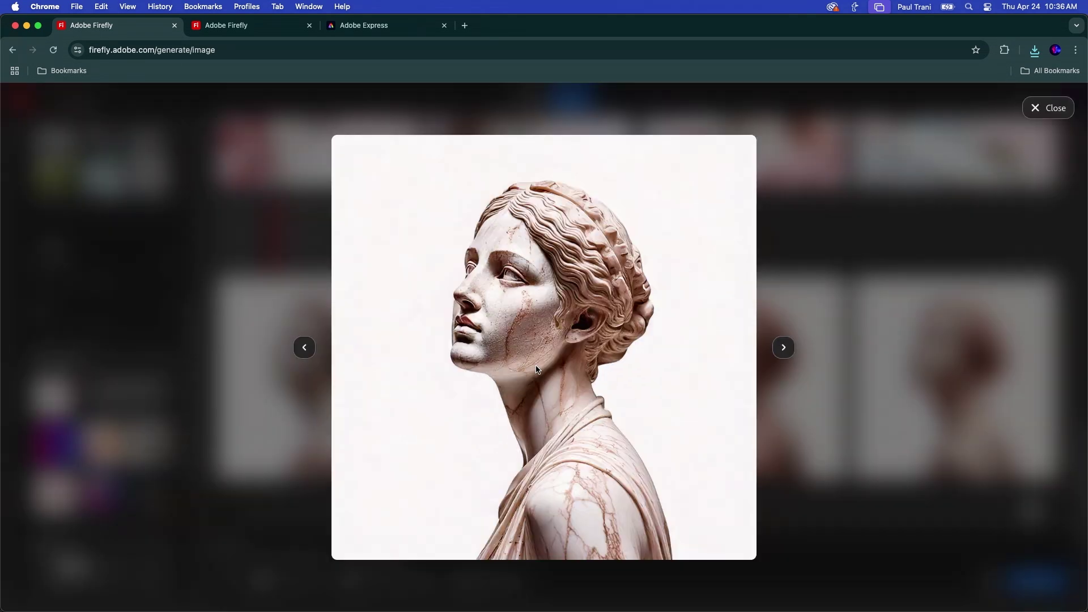
pyautogui.click(743, 147)
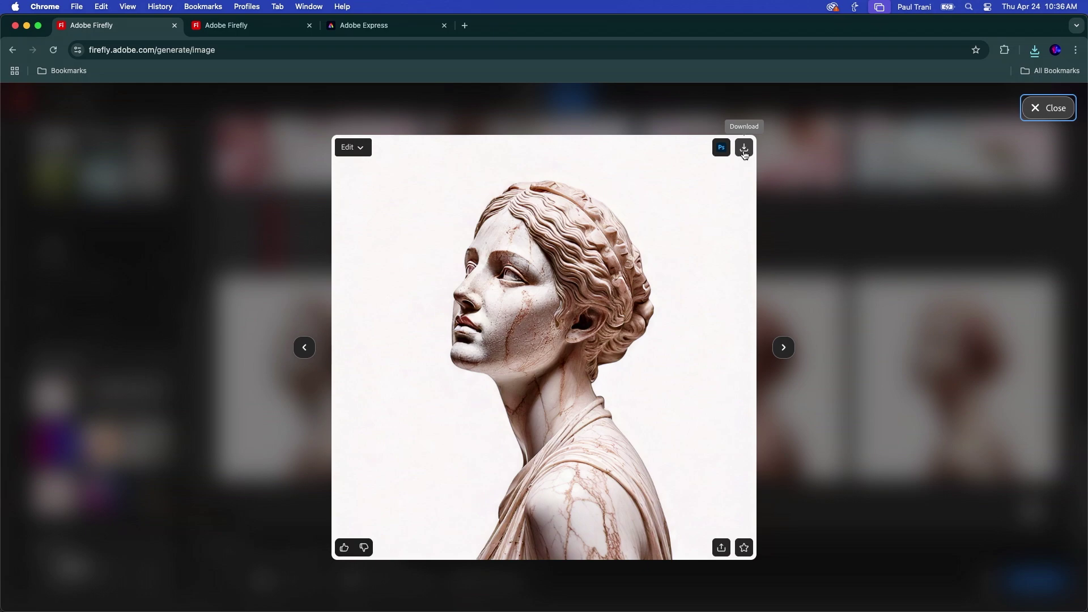
pyautogui.click(1047, 108)
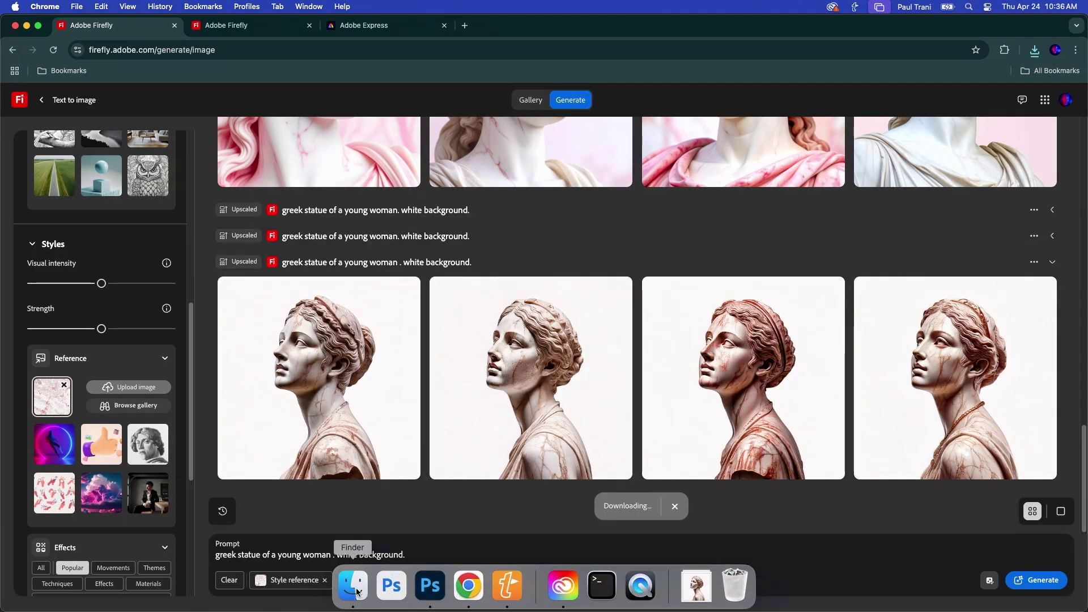
# Drag the skeleton and statue images from Downloads into the collage above the face layer.
pyautogui.click(430, 585)
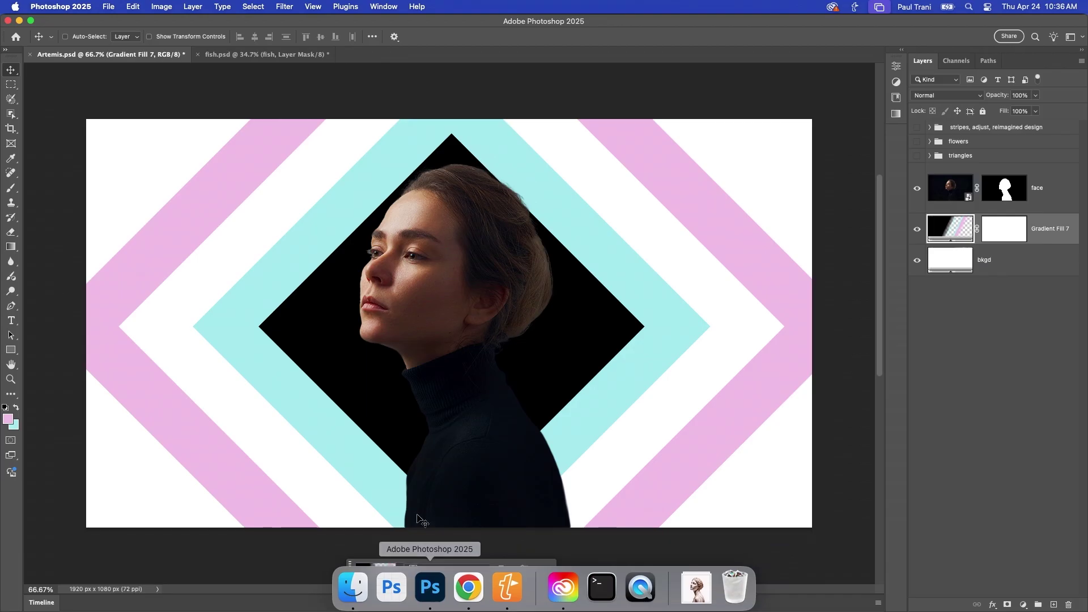
pyautogui.click(946, 197)
pyautogui.click(352, 601)
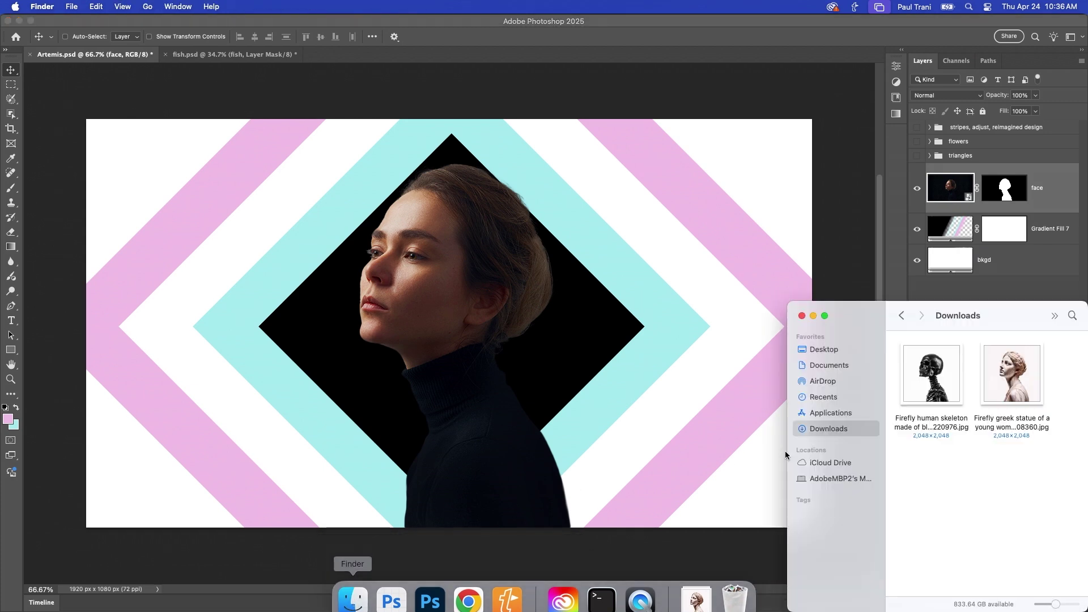
pyautogui.moveTo(1045, 475); pyautogui.dragTo(901, 341)
pyautogui.moveTo(931, 374); pyautogui.dragTo(356, 362)
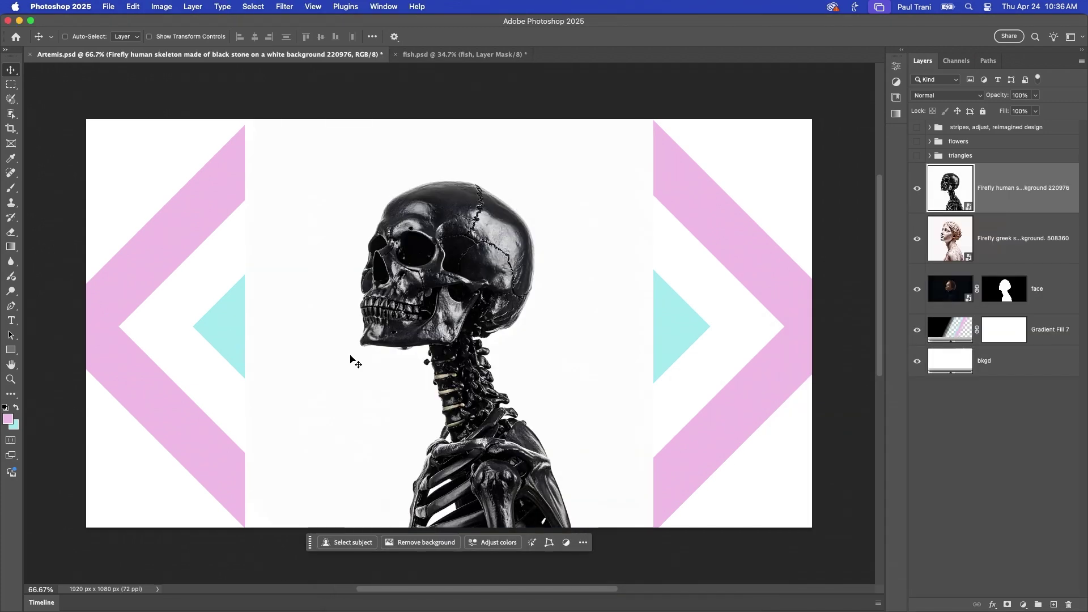
# Check both new layers' visibility and reveal the triangles group.
pyautogui.click(917, 188)
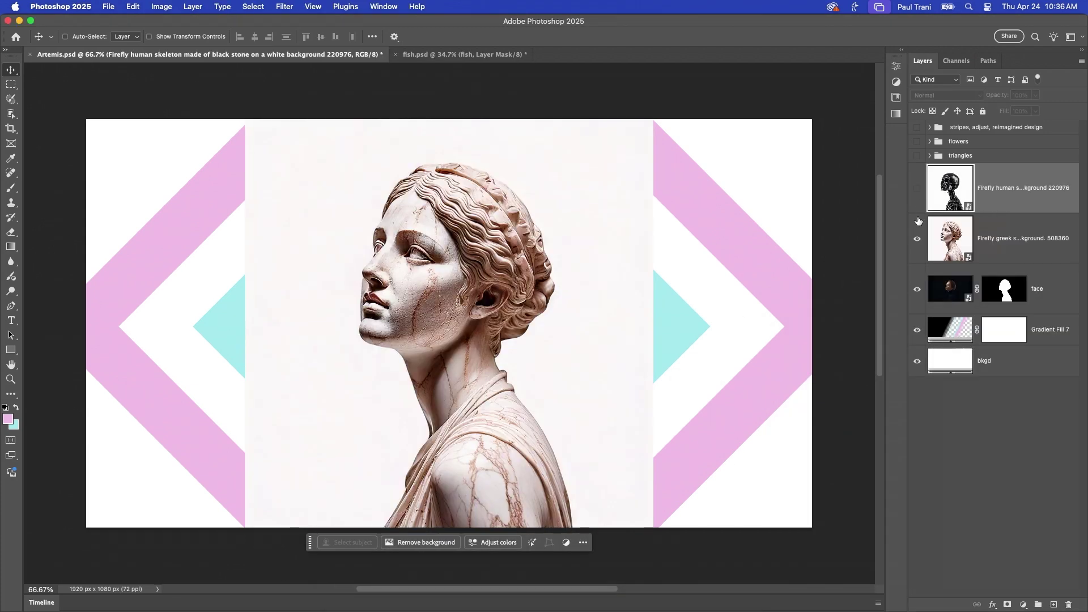
pyautogui.click(917, 239)
pyautogui.click(917, 188)
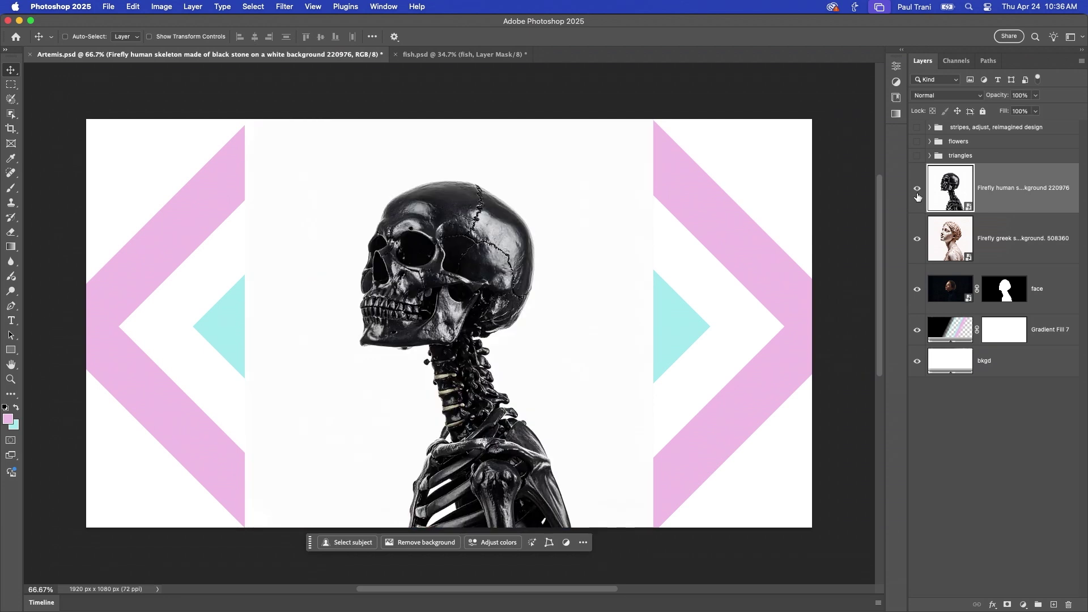
pyautogui.click(931, 156)
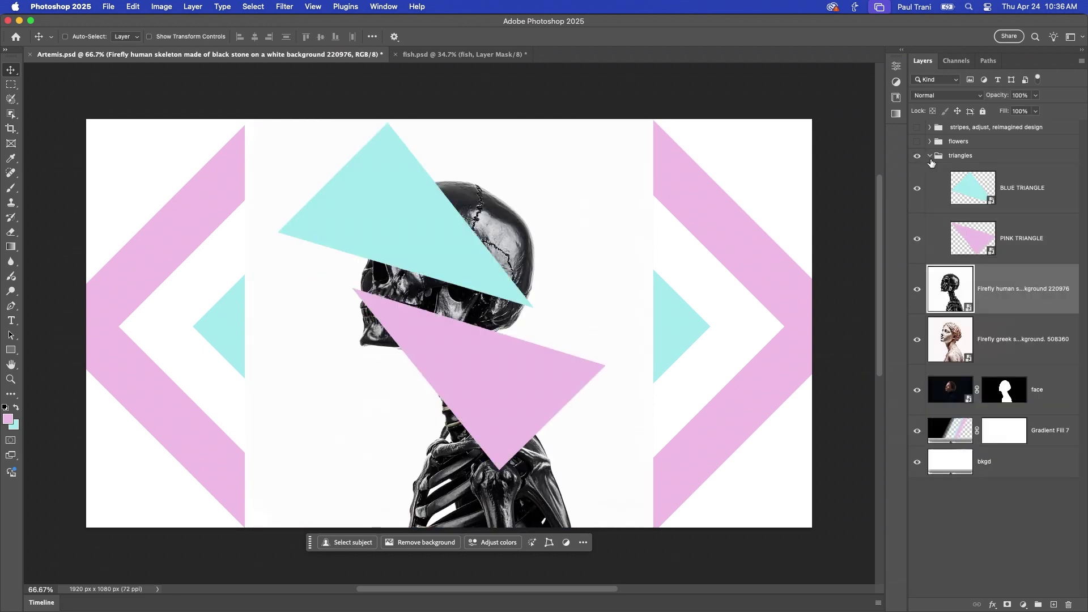
# Move the skeleton and statue into the triangles group and set both to Multiply.
pyautogui.moveTo(986, 285); pyautogui.dragTo(959, 180)
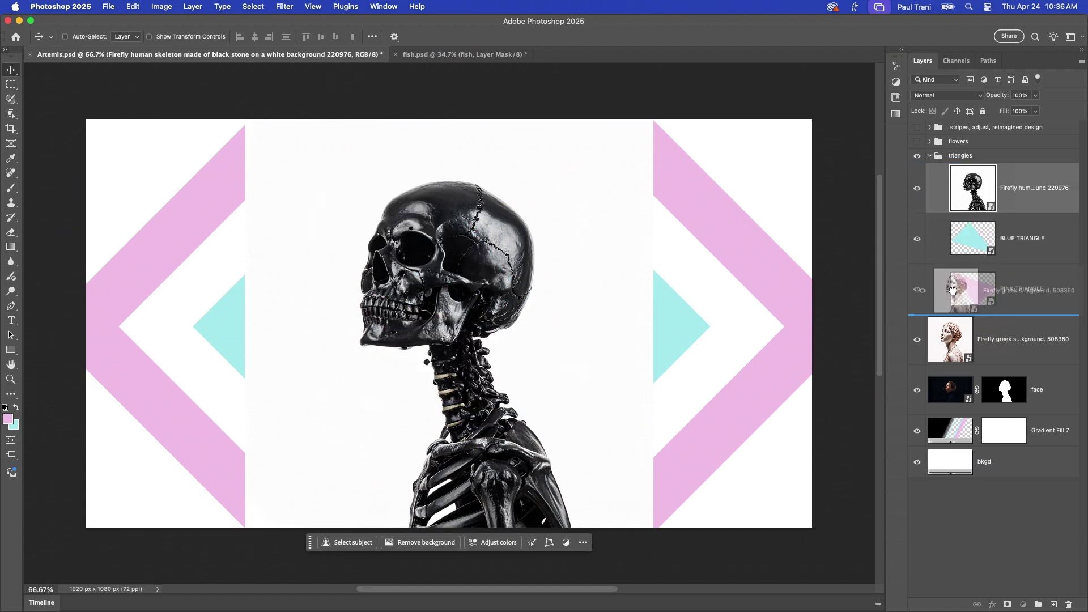
pyautogui.moveTo(951, 345); pyautogui.dragTo(957, 274)
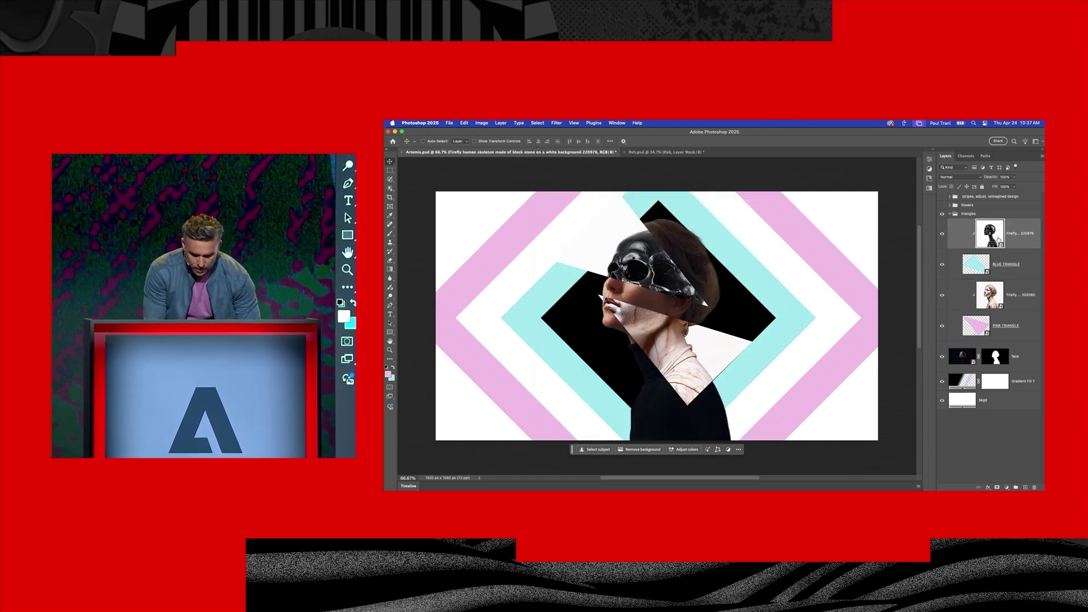
pyautogui.hotkey('shift', 'alt', 'm')
pyautogui.click(992, 294)
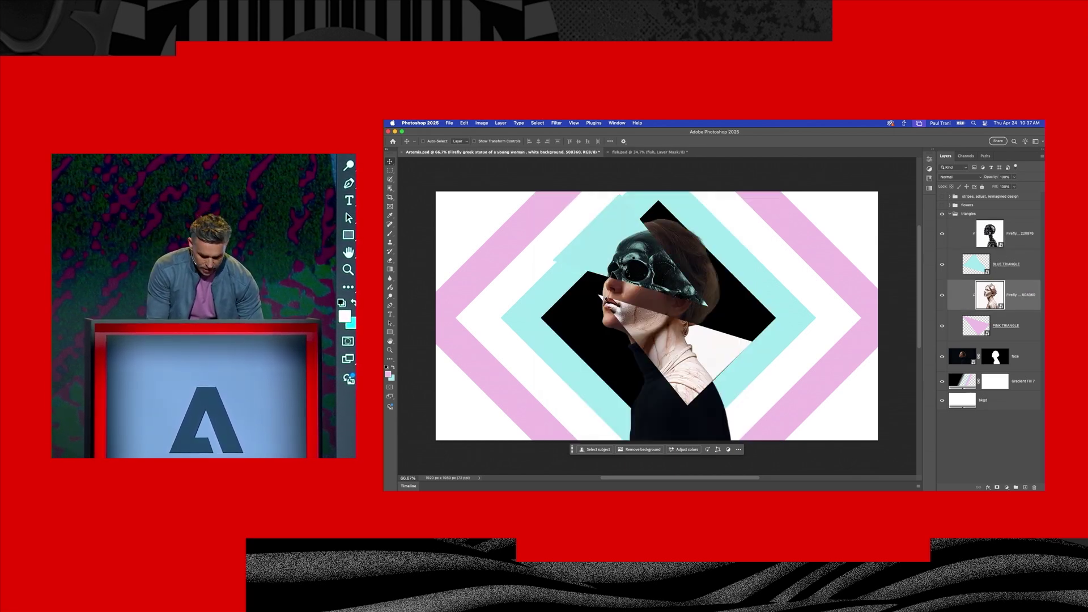
pyautogui.hotkey('shift', 'alt', 'm')
# Position the skull over the face in the blue triangle and collapse the group.
pyautogui.click(982, 265)
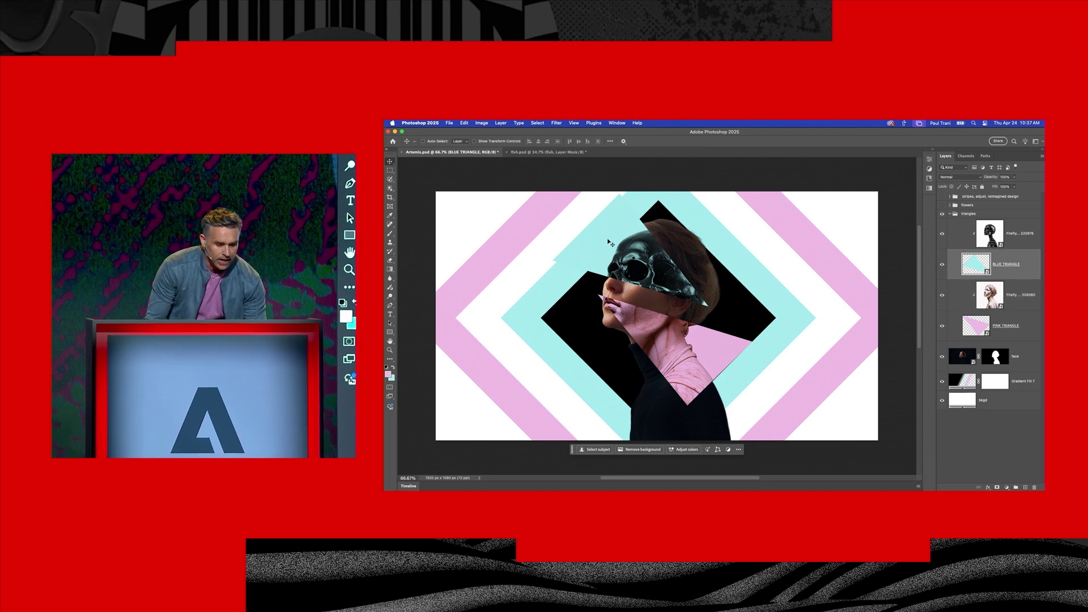
pyautogui.moveTo(611, 254); pyautogui.dragTo(586, 337)
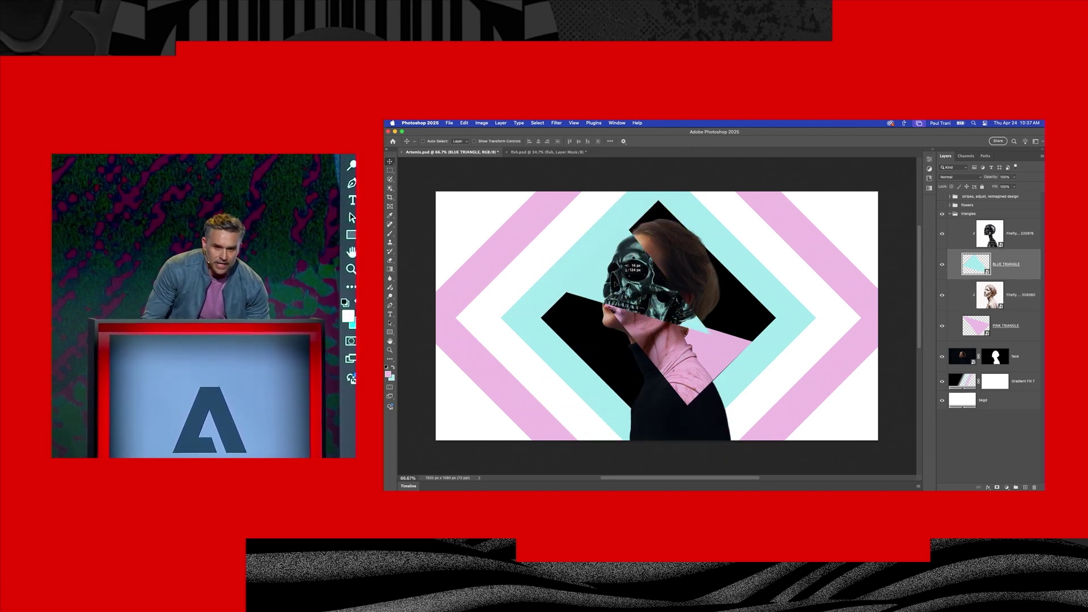
pyautogui.moveTo(585, 337)
pyautogui.mouseDown()
pyautogui.moveTo(631, 400)
pyautogui.moveTo(608, 248)
pyautogui.mouseUp()
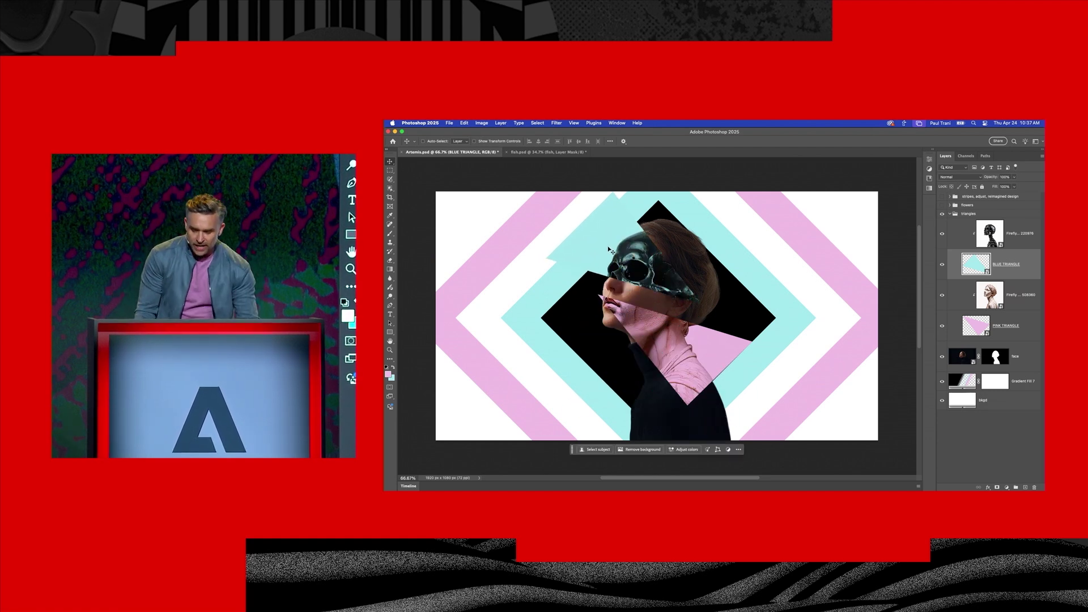
pyautogui.click(950, 214)
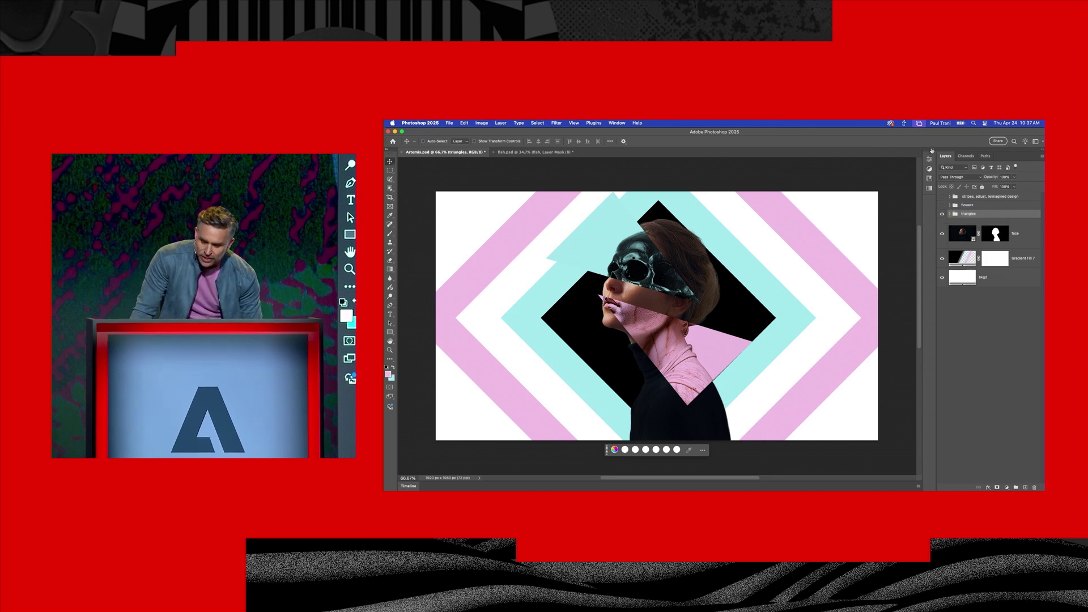
pyautogui.click(929, 166)
# Drag the All Flowers library graphic over the collage's face and view at 100%.
pyautogui.click(890, 157)
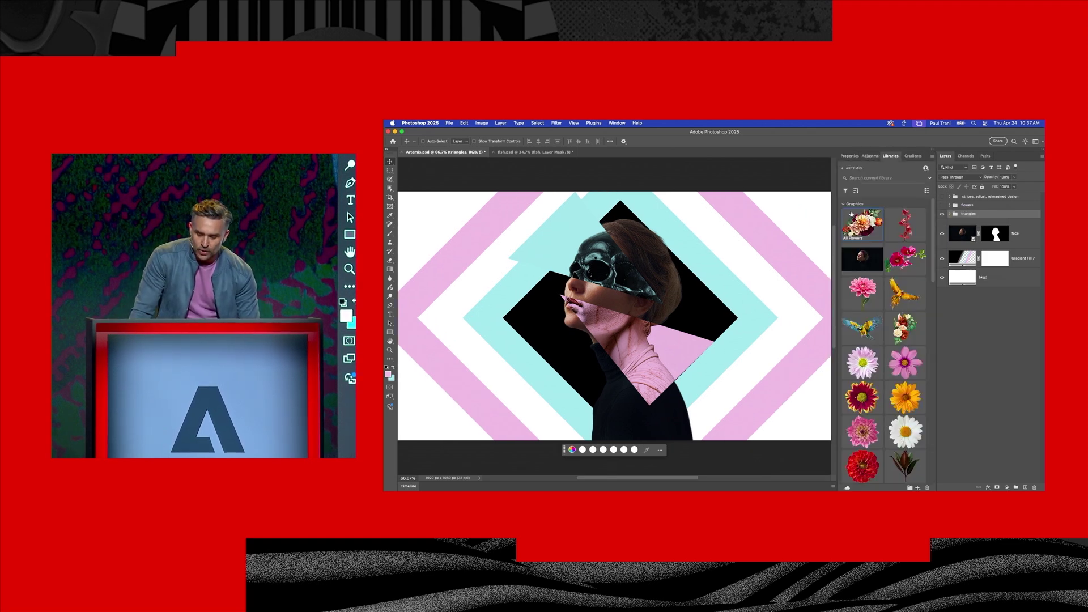
pyautogui.moveTo(860, 226)
pyautogui.mouseDown()
pyautogui.moveTo(636, 274)
pyautogui.moveTo(645, 293)
pyautogui.mouseUp()
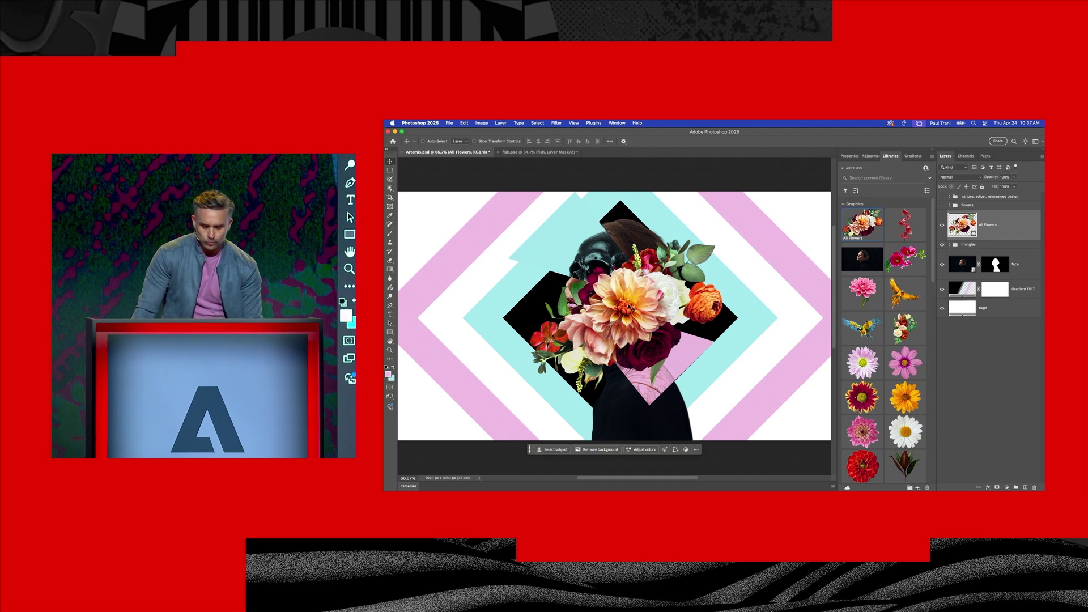
pyautogui.click(864, 157)
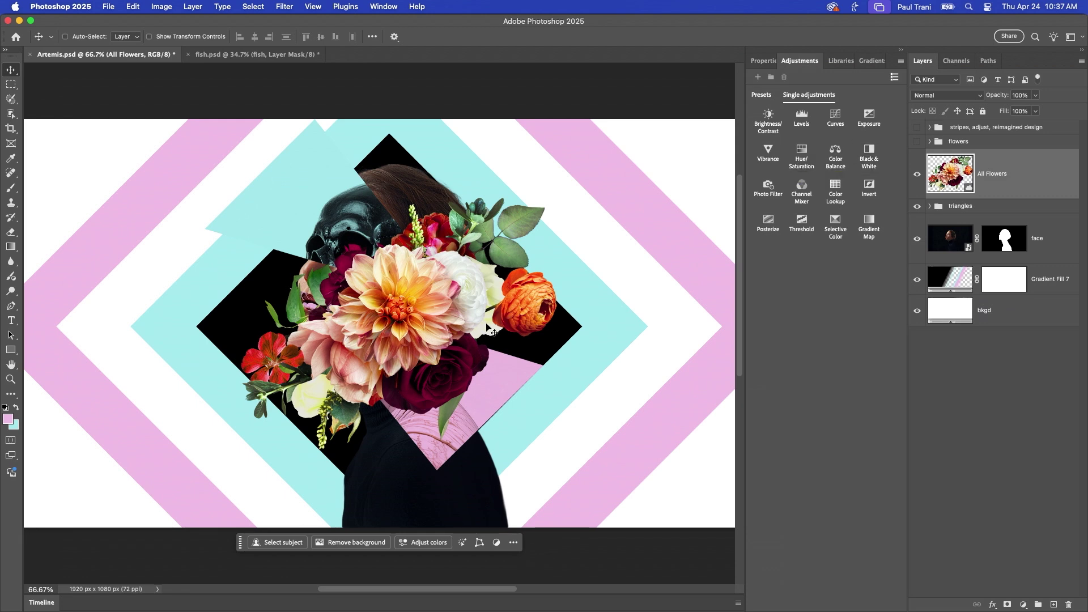
pyautogui.press('super+1')
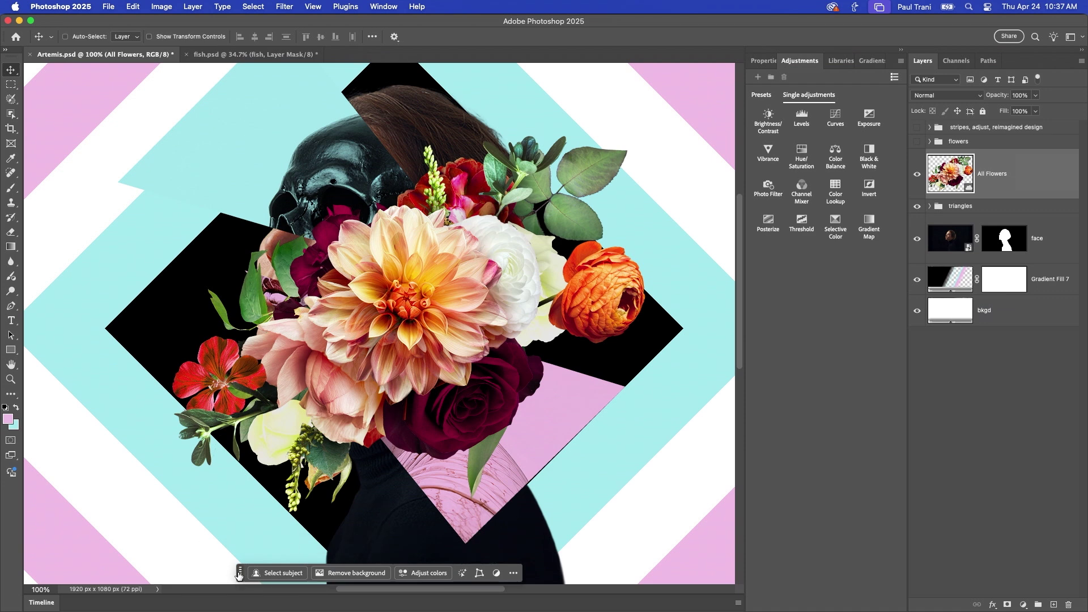
# Clip a Hue/Saturation layer to All Flowers and shift its orange tones toward pink and magenta.
pyautogui.moveTo(239, 572); pyautogui.dragTo(317, 397)
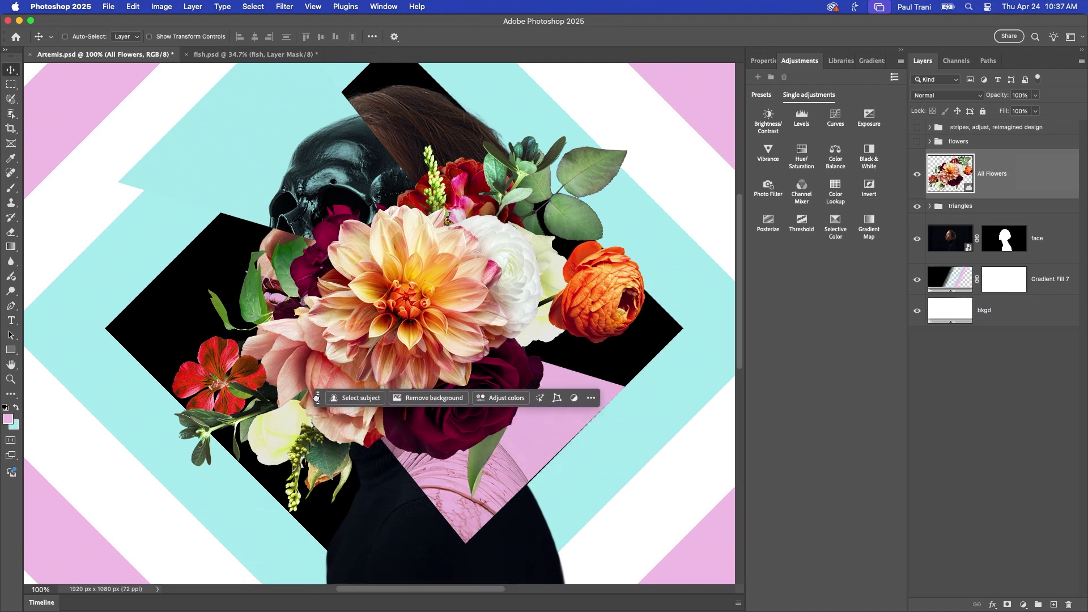
pyautogui.click(501, 397)
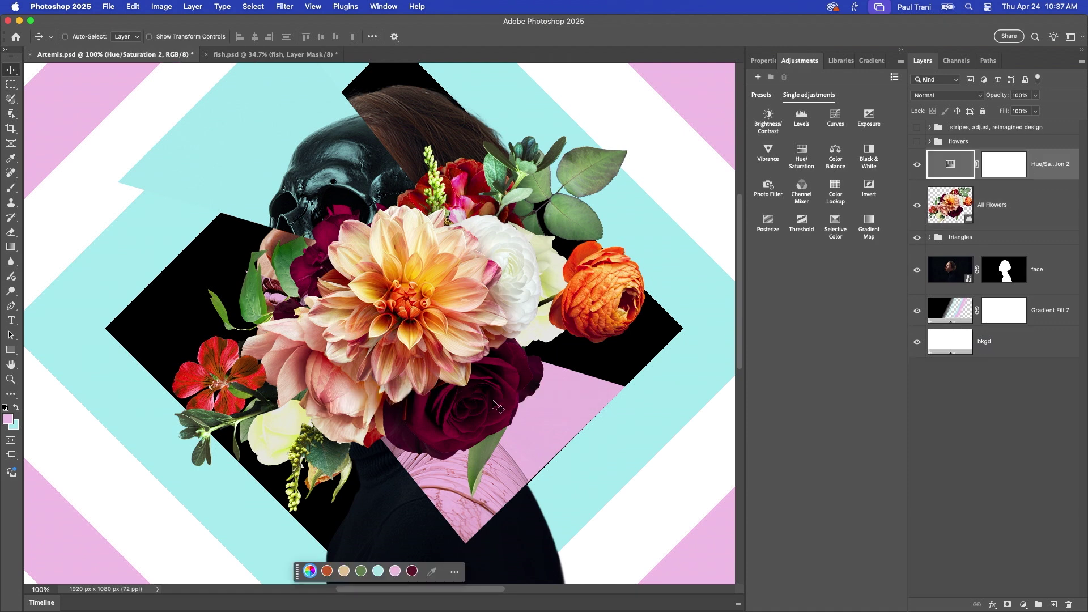
pyautogui.keyDown('alt'); pyautogui.click(1011, 176); pyautogui.keyUp('alt')
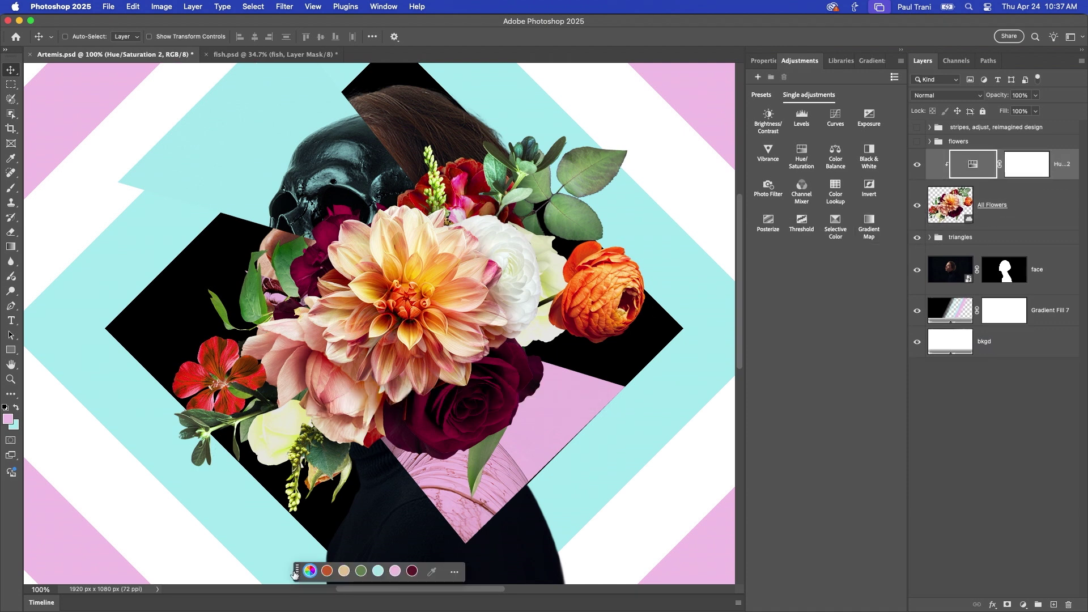
pyautogui.moveTo(296, 573); pyautogui.dragTo(362, 384)
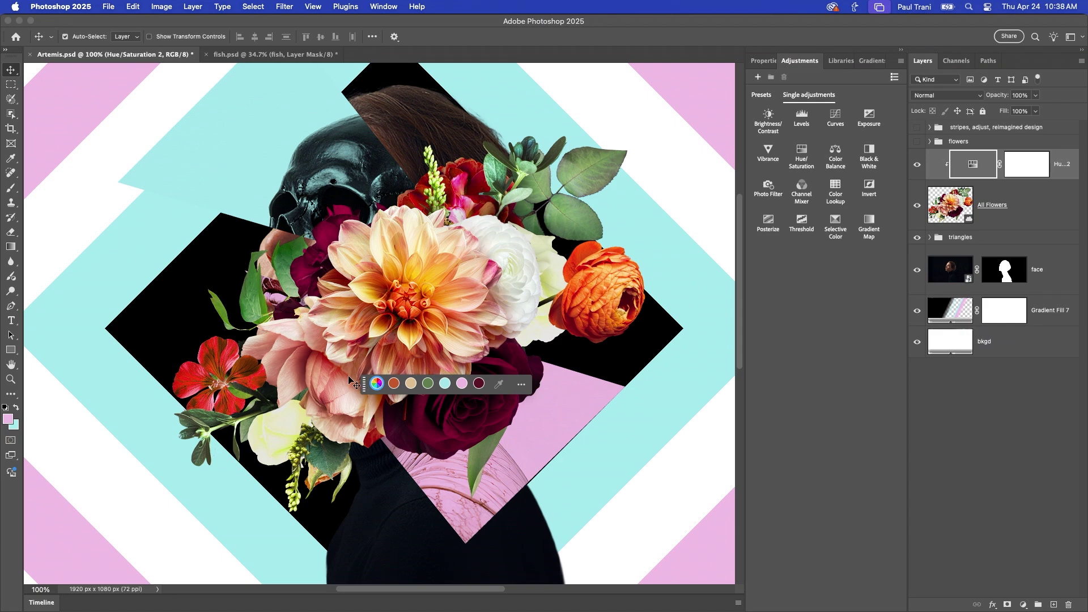
pyautogui.hotkey('ctrl', '+')
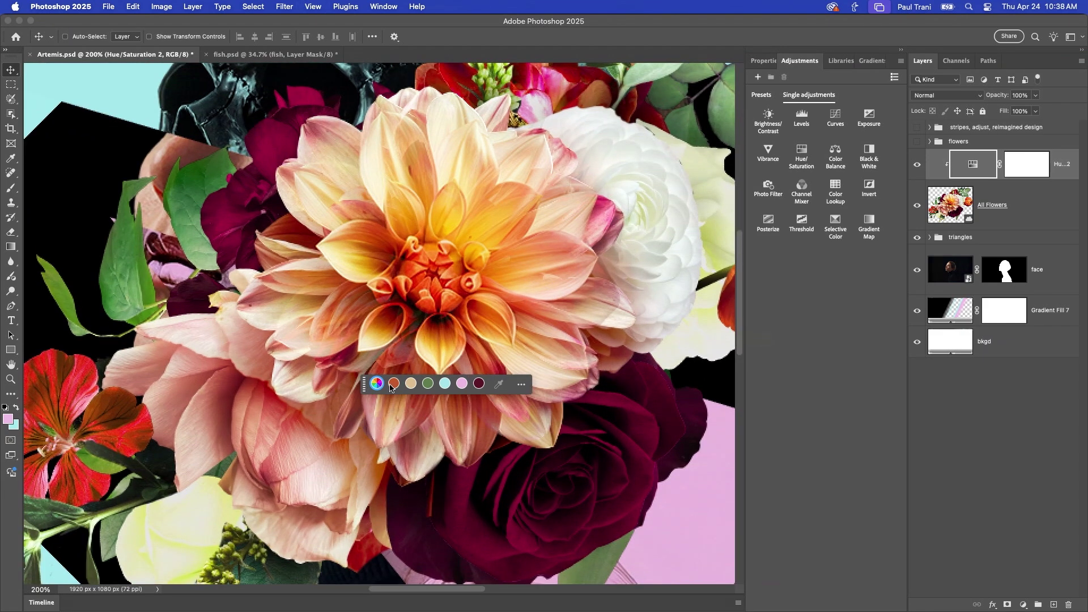
pyautogui.click(393, 384)
pyautogui.moveTo(411, 434)
pyautogui.mouseDown()
pyautogui.moveTo(389, 433)
pyautogui.moveTo(397, 461)
pyautogui.mouseUp()
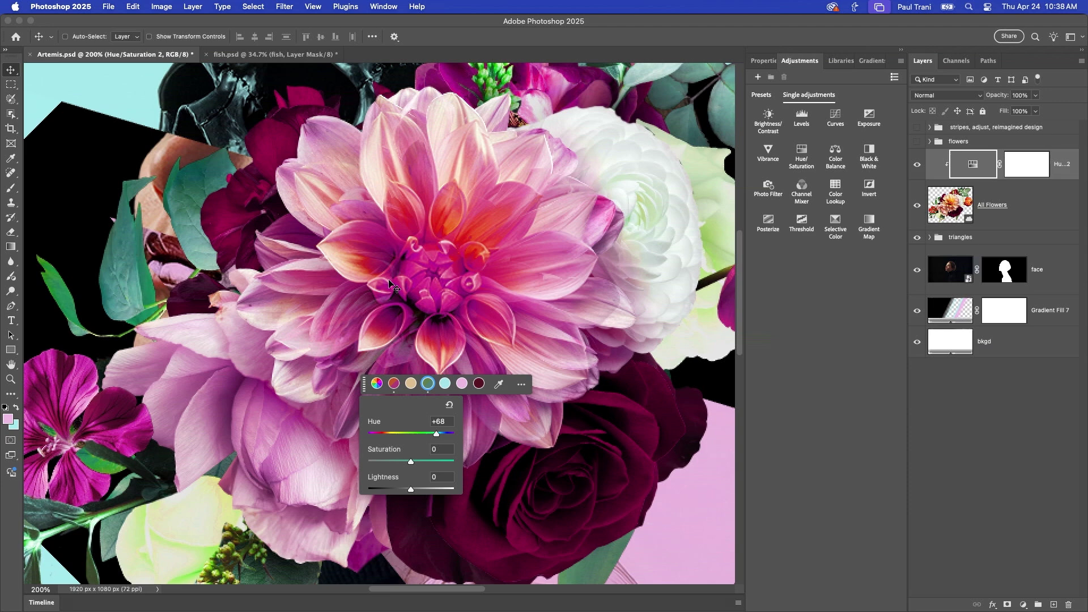
pyautogui.hotkey('ctrl', '0')
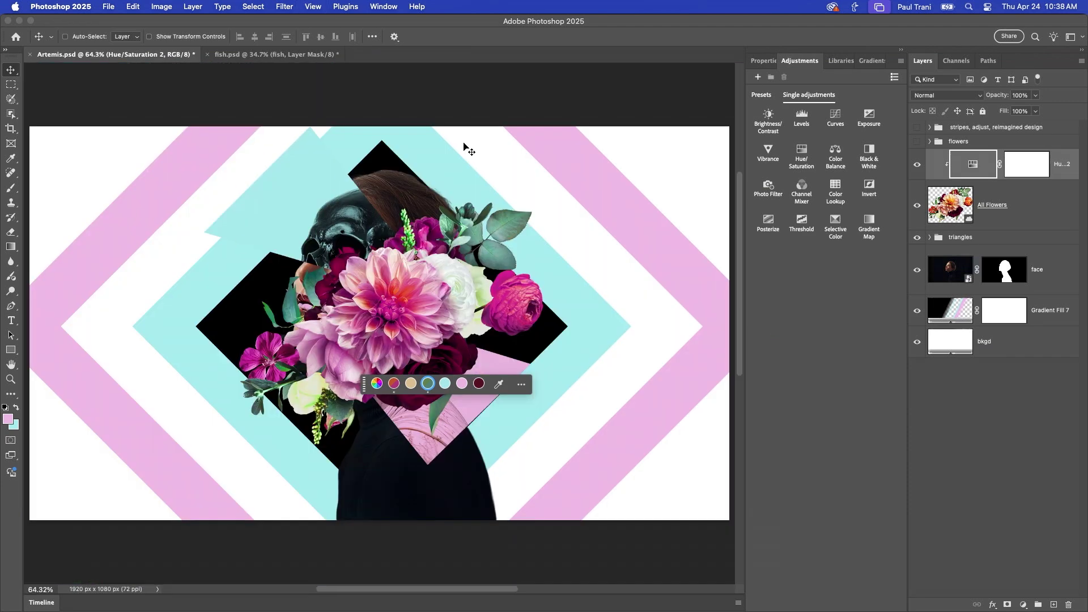
pyautogui.click(916, 165)
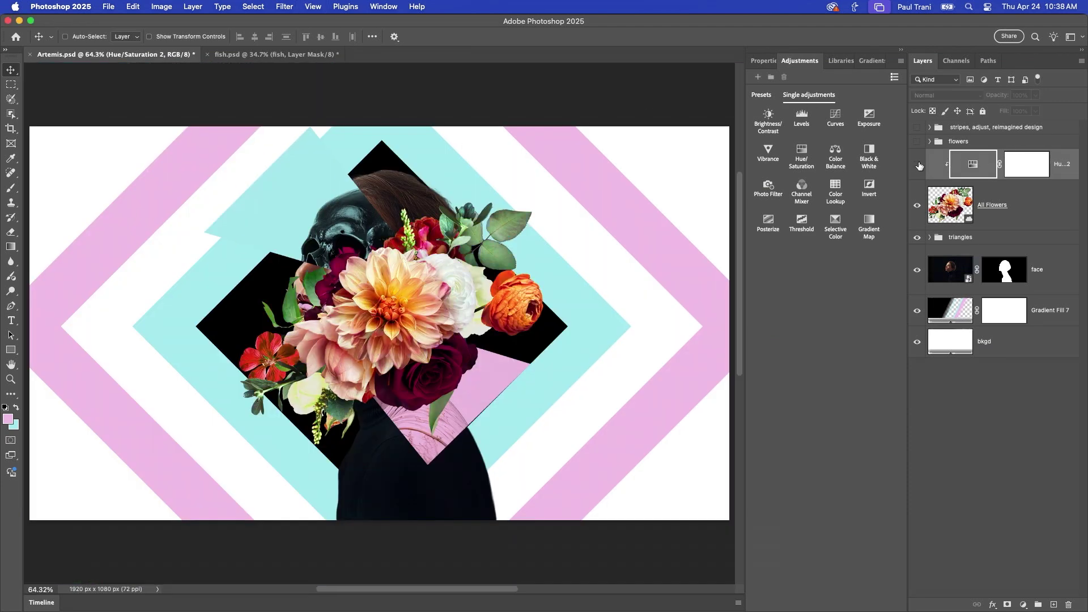
pyautogui.click(918, 165)
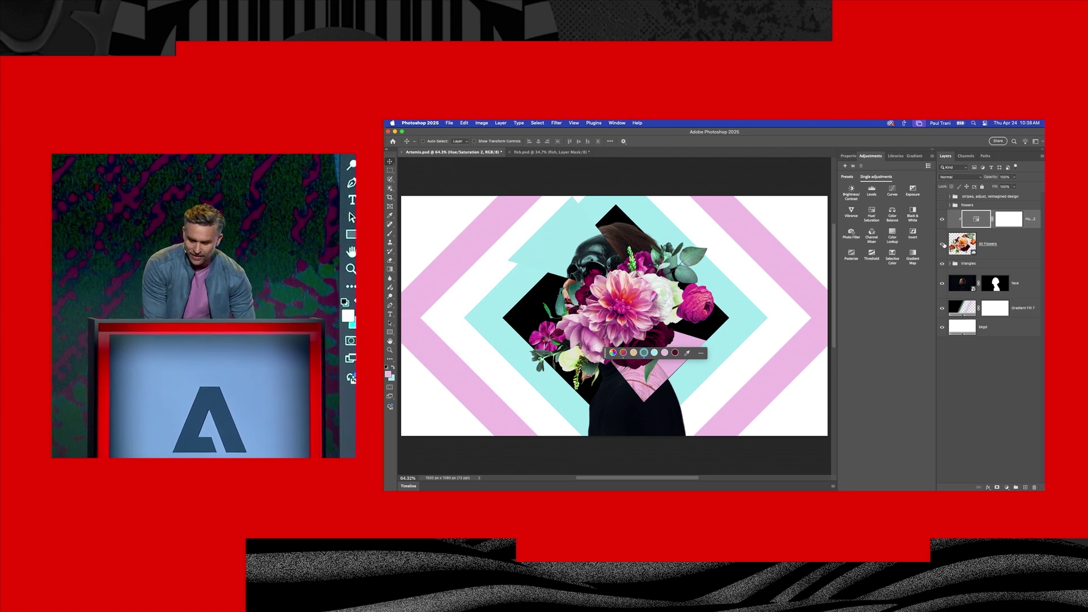
# Nudge the bouquet slightly upward and toggle the flowers group's visibility.
pyautogui.click(970, 245)
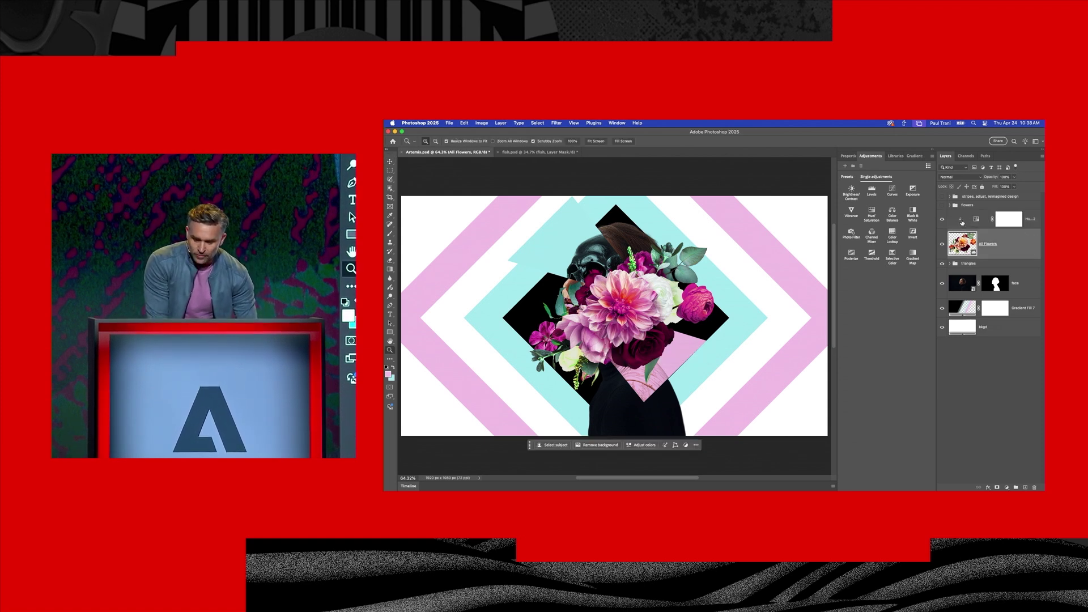
pyautogui.moveTo(636, 299); pyautogui.dragTo(634, 286)
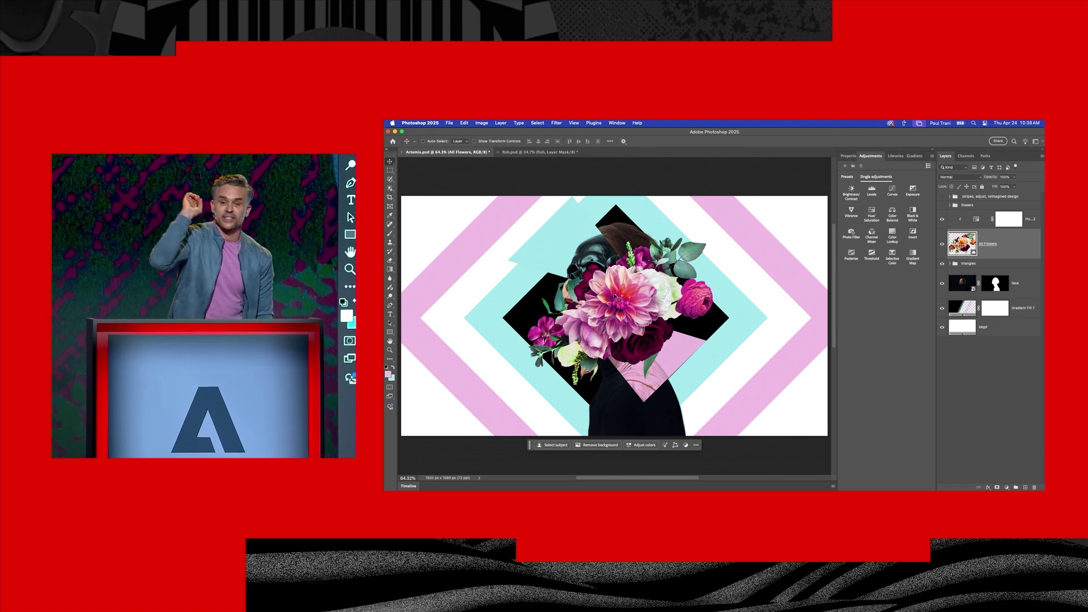
pyautogui.click(963, 219)
pyautogui.click(942, 207)
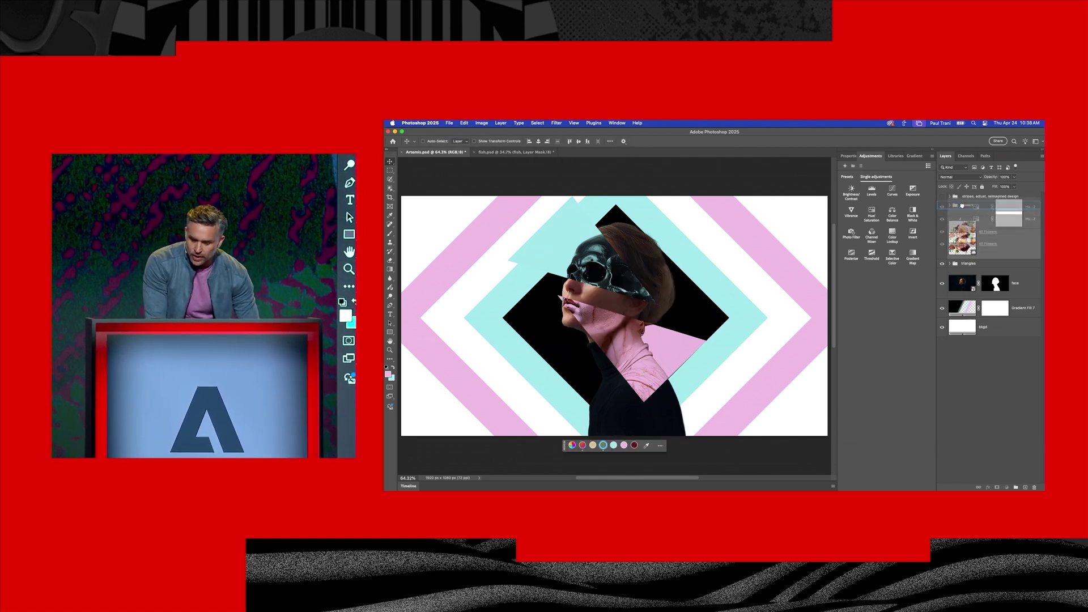
pyautogui.click(942, 206)
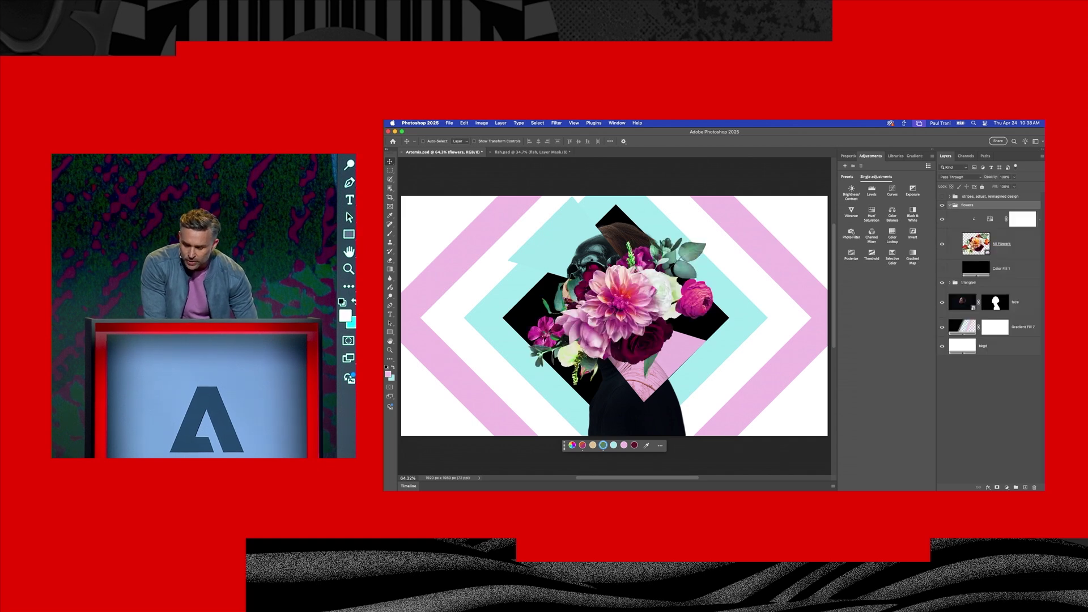
# Show the flowers layer and dismiss its context menu without exporting.
pyautogui.click(976, 244)
pyautogui.keyDown('alt'); pyautogui.click(942, 245); pyautogui.keyUp('alt')
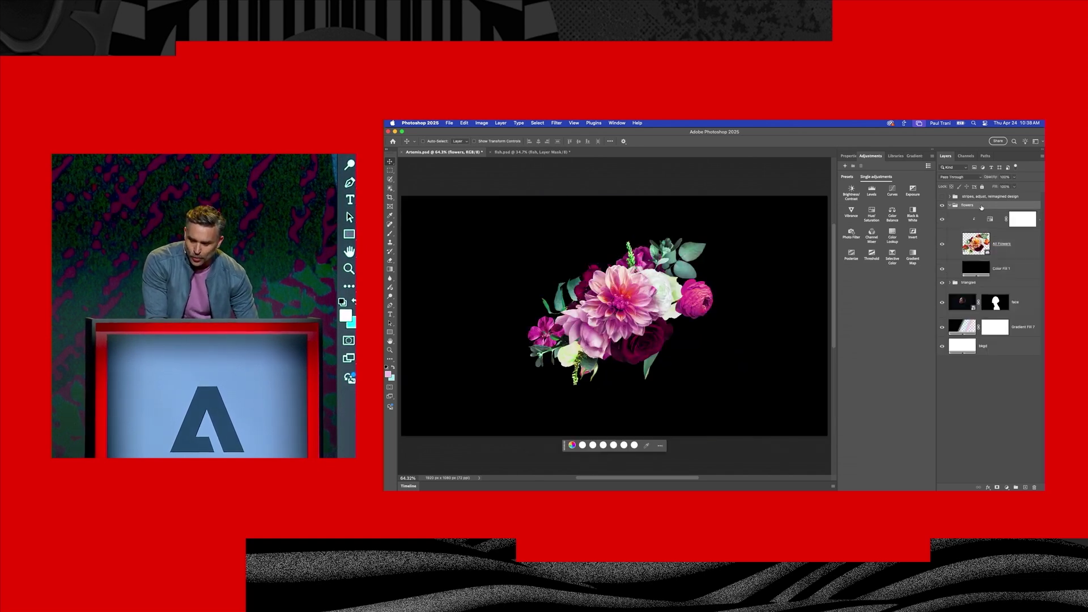
pyautogui.rightClick(976, 244)
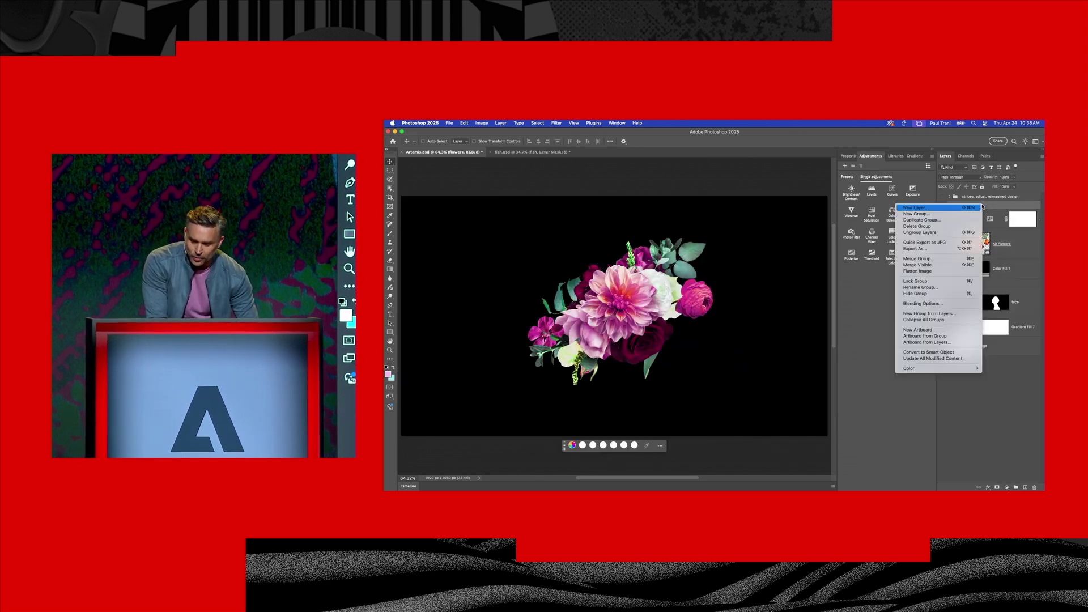
pyautogui.click(925, 243)
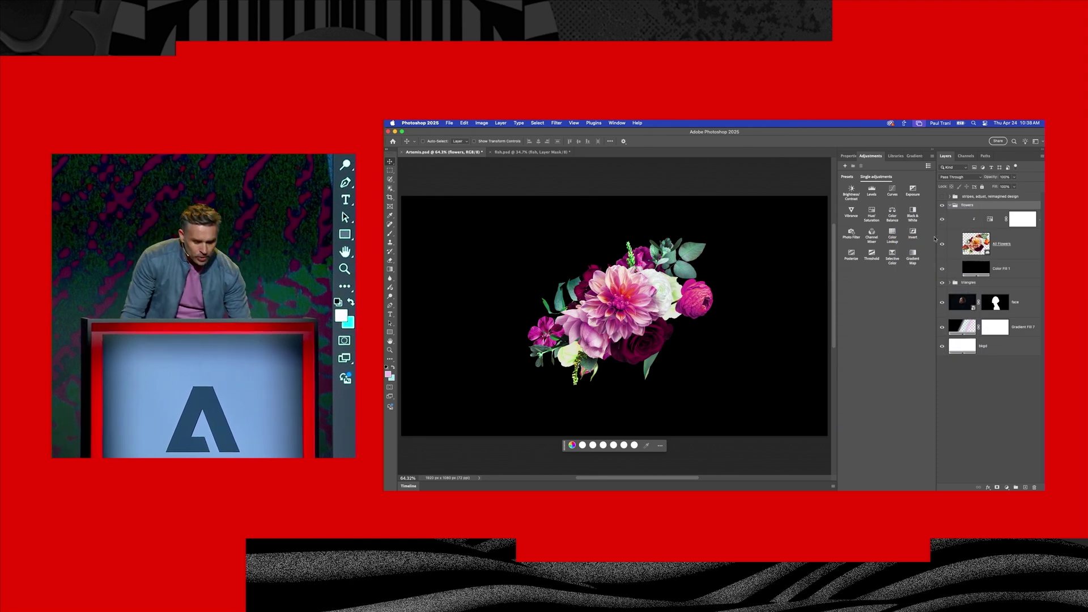
# Set allflowers.jpg as the starting frame on Firefly's video generation page.
pyautogui.moveTo(668, 488)
pyautogui.click(668, 476)
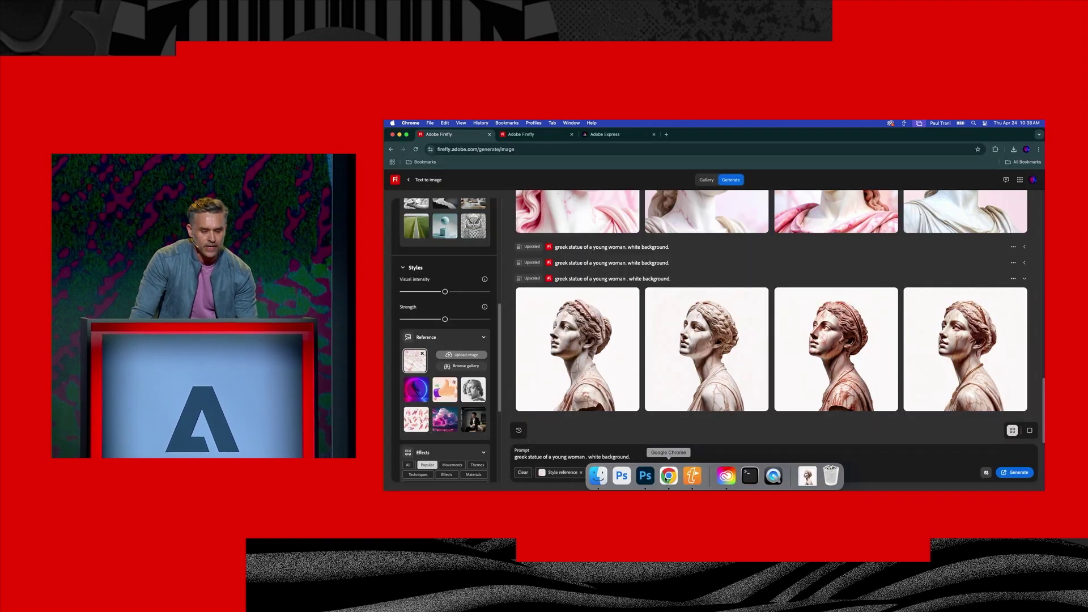
pyautogui.click(519, 134)
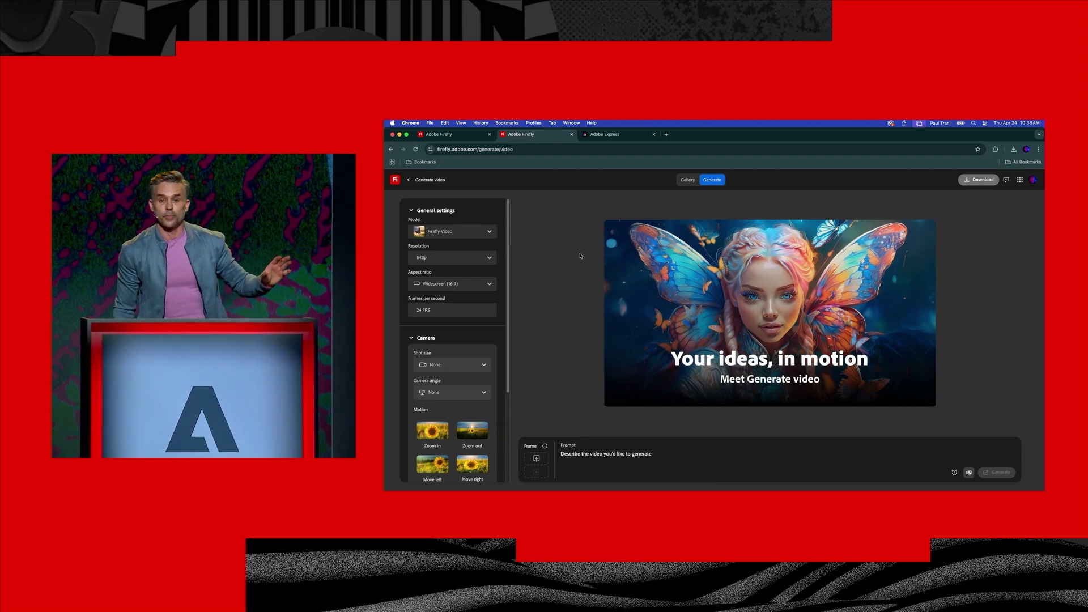
pyautogui.click(534, 458)
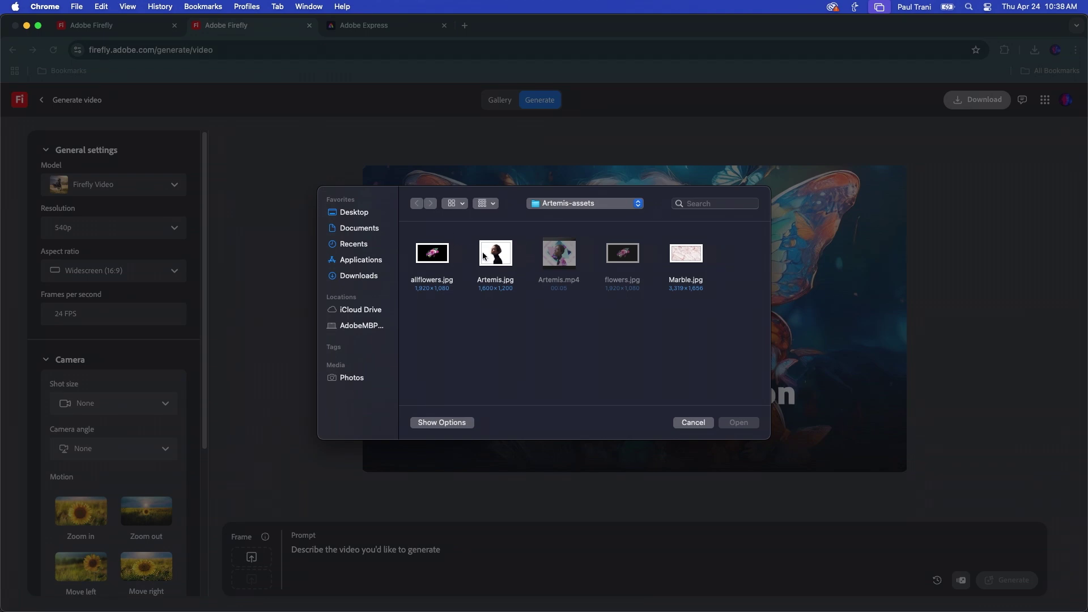
pyautogui.doubleClick(422, 264)
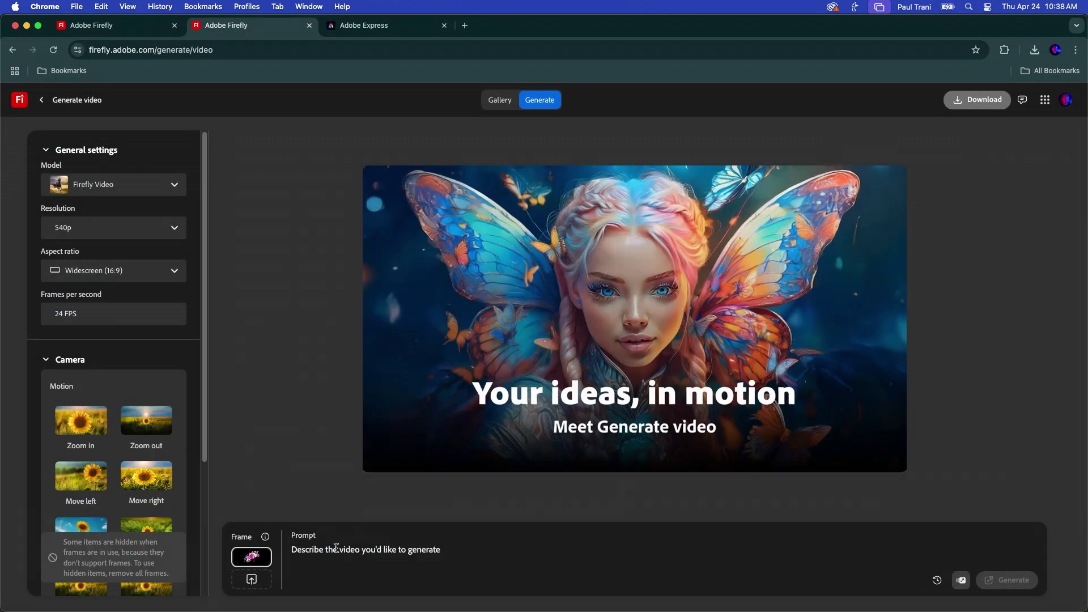
pyautogui.write('flo')
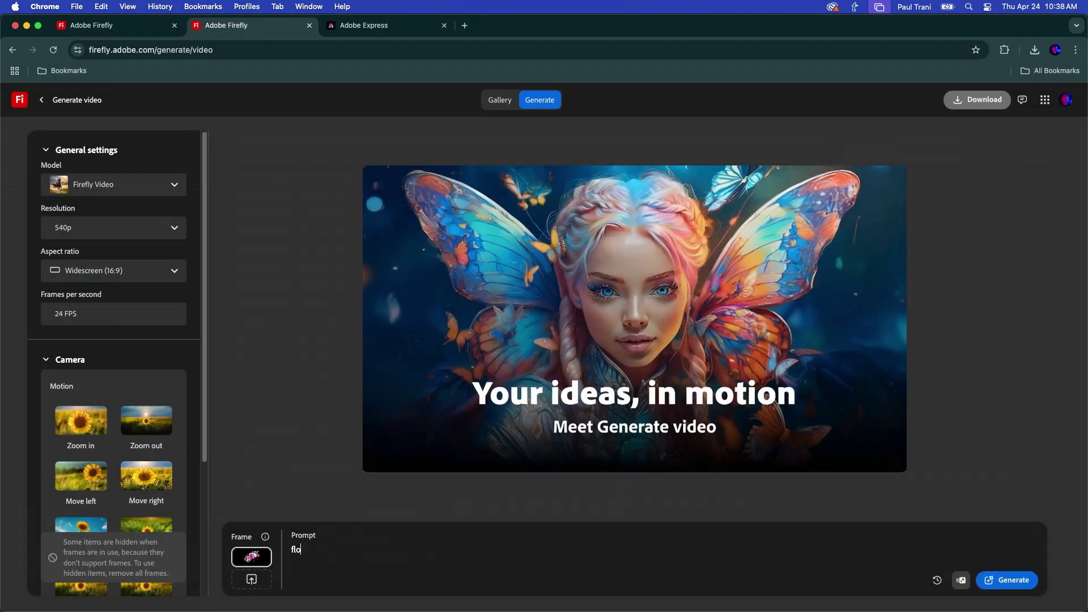
# Paste the prompt of flowers blooming on black, hyper realistic, and generate the video.
pyautogui.press('super+a')
pyautogui.press('super+v')
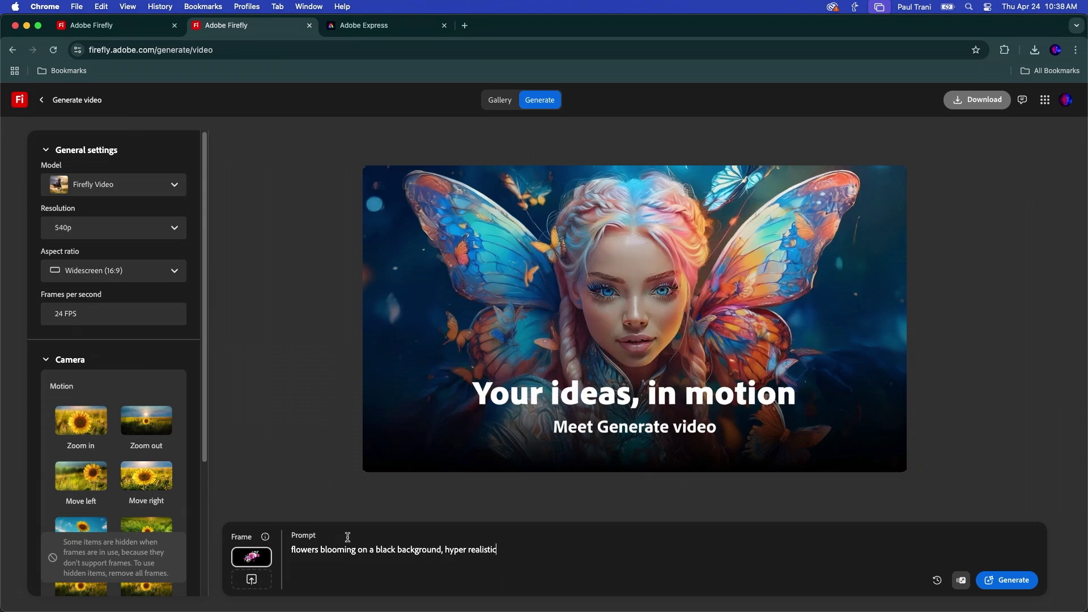
pyautogui.click(986, 582)
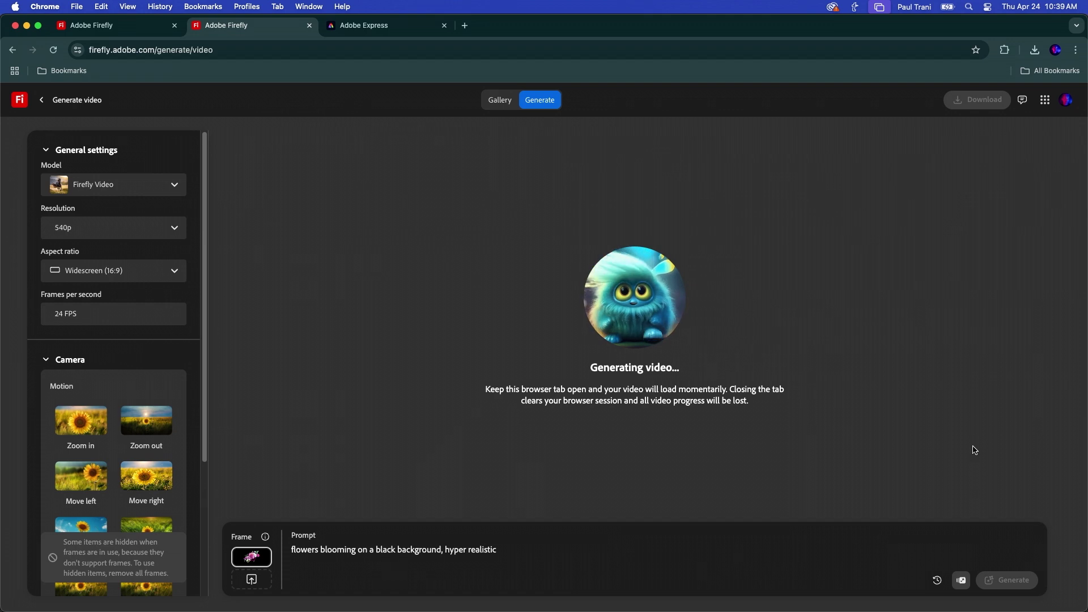
pyautogui.click(936, 580)
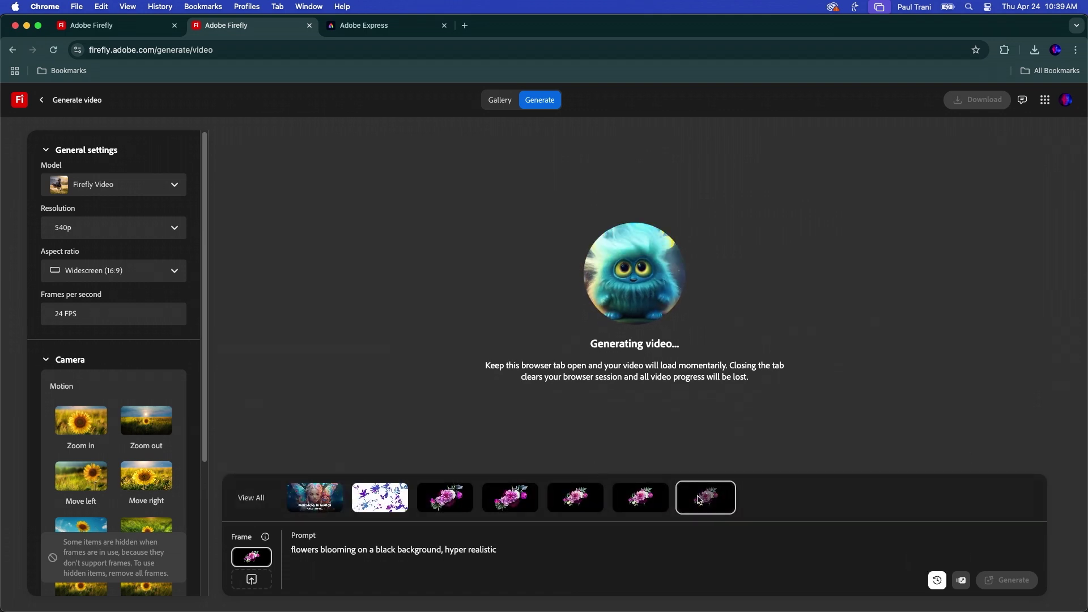
pyautogui.moveTo(706, 498)
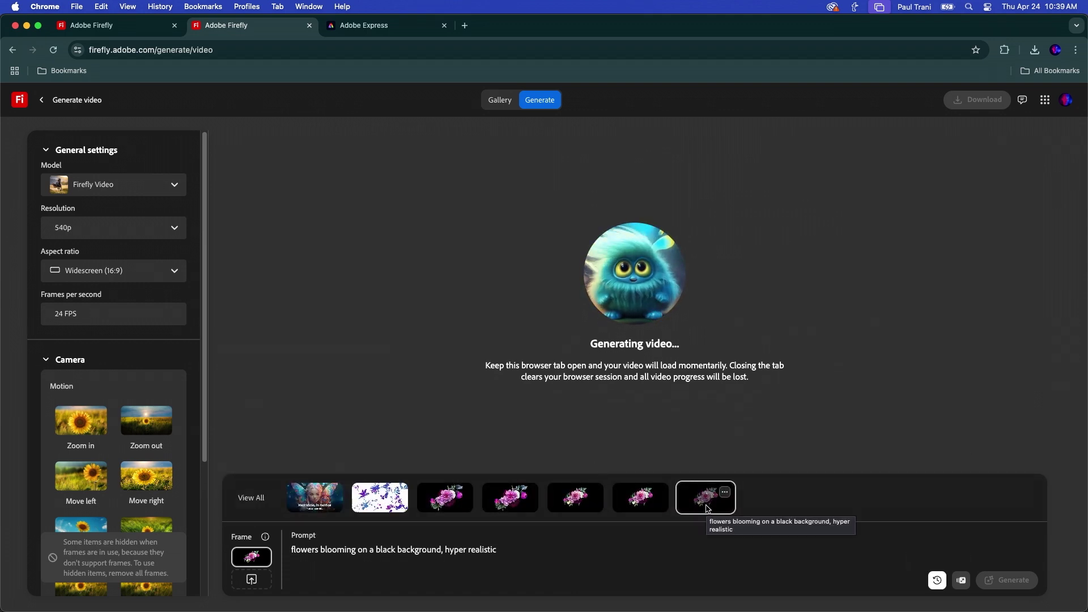
# Play the flowers-blooming clip full screen from the generation history, then download it.
pyautogui.click(250, 497)
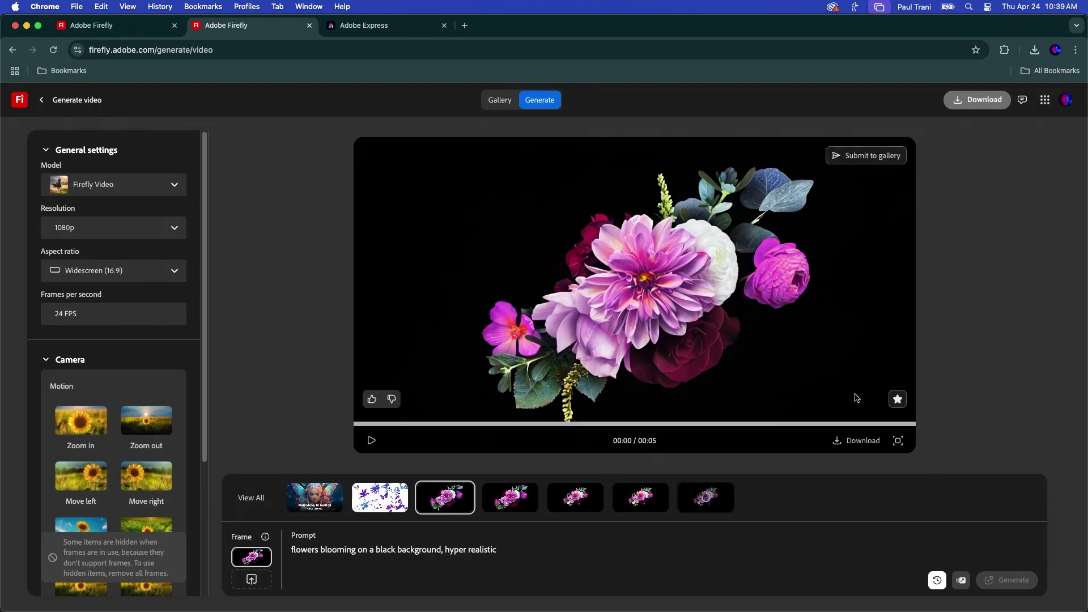
pyautogui.click(897, 440)
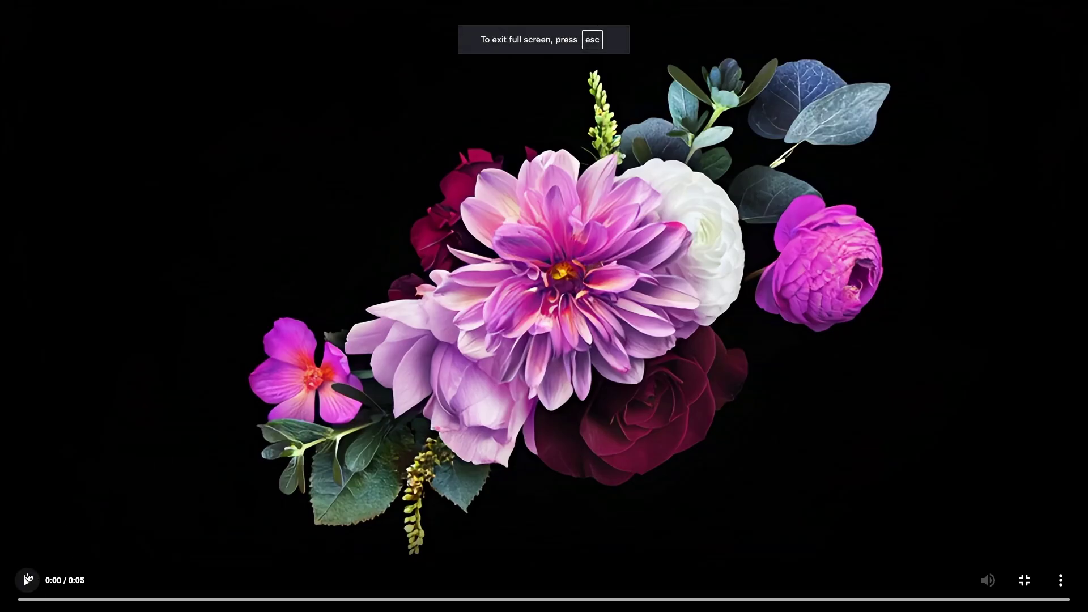
pyautogui.click(28, 579)
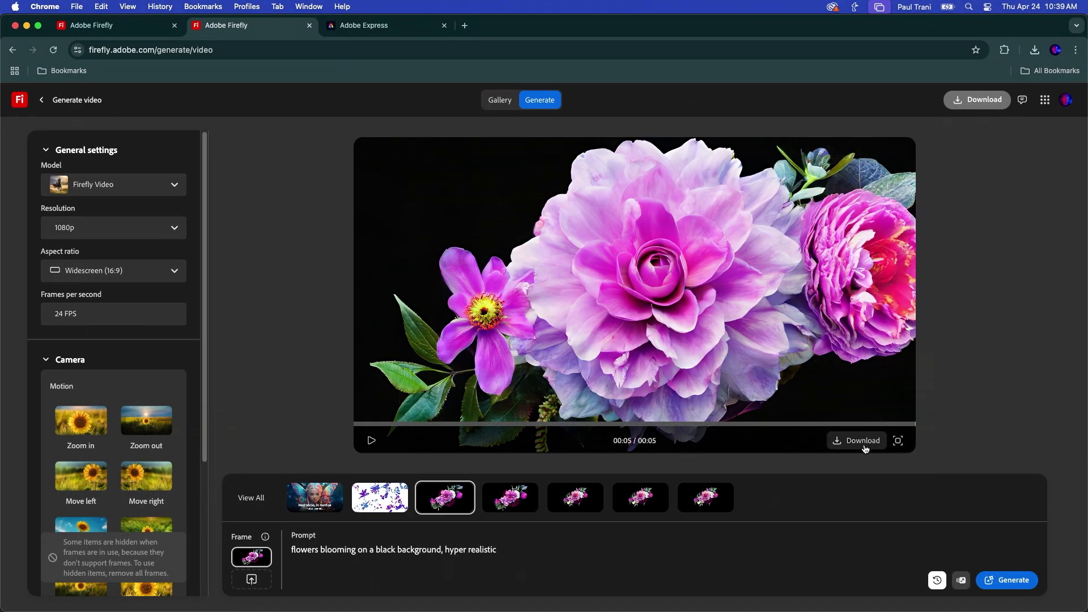
pyautogui.click(862, 440)
# Play the 3D paint video full screen from its history thumbnail, then download it.
pyautogui.click(380, 497)
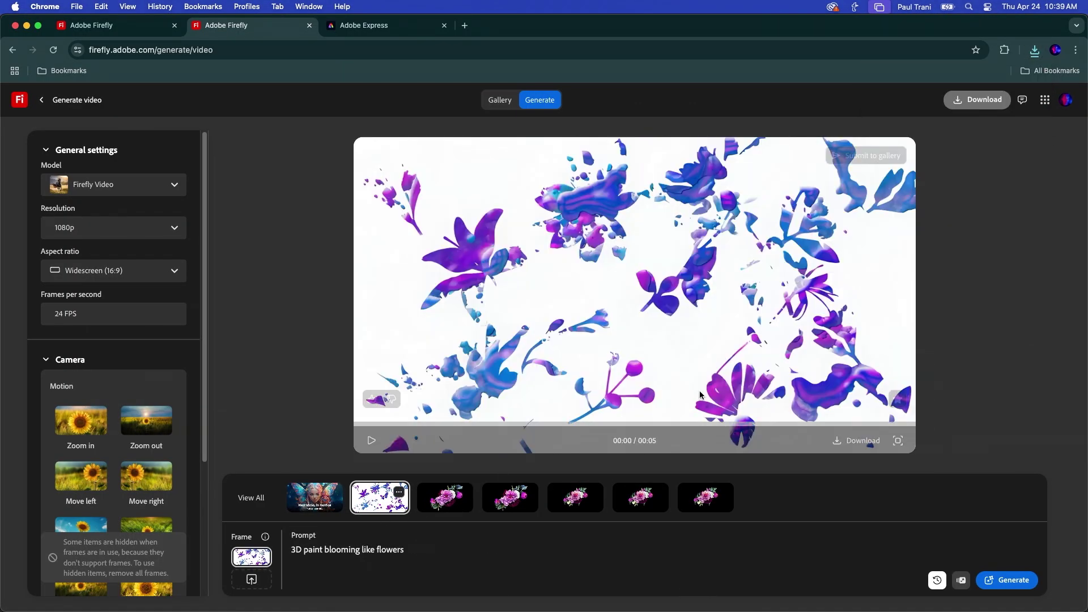
pyautogui.click(890, 444)
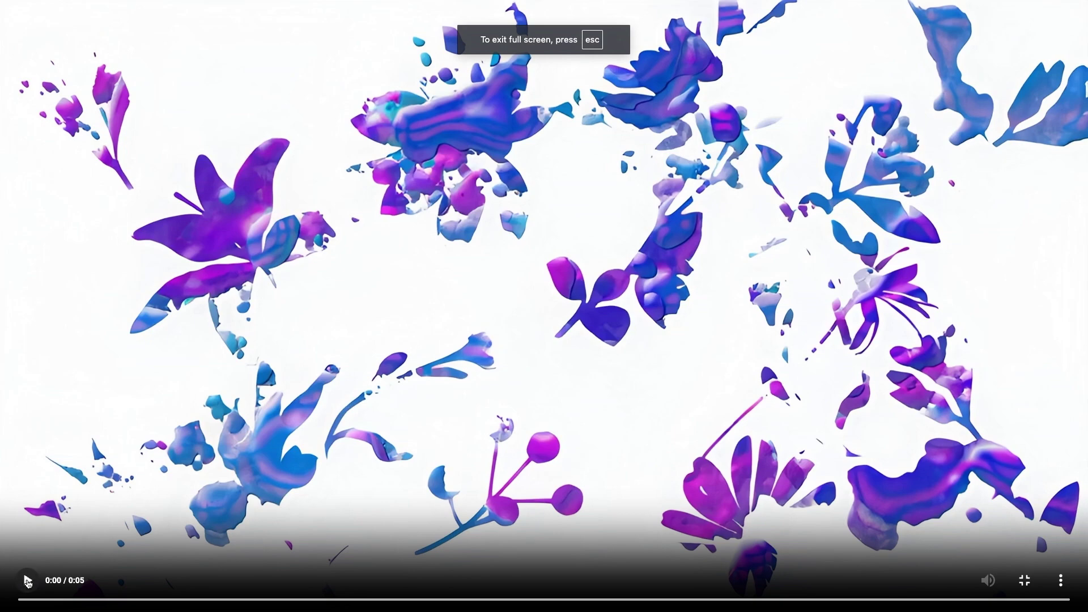
pyautogui.click(26, 580)
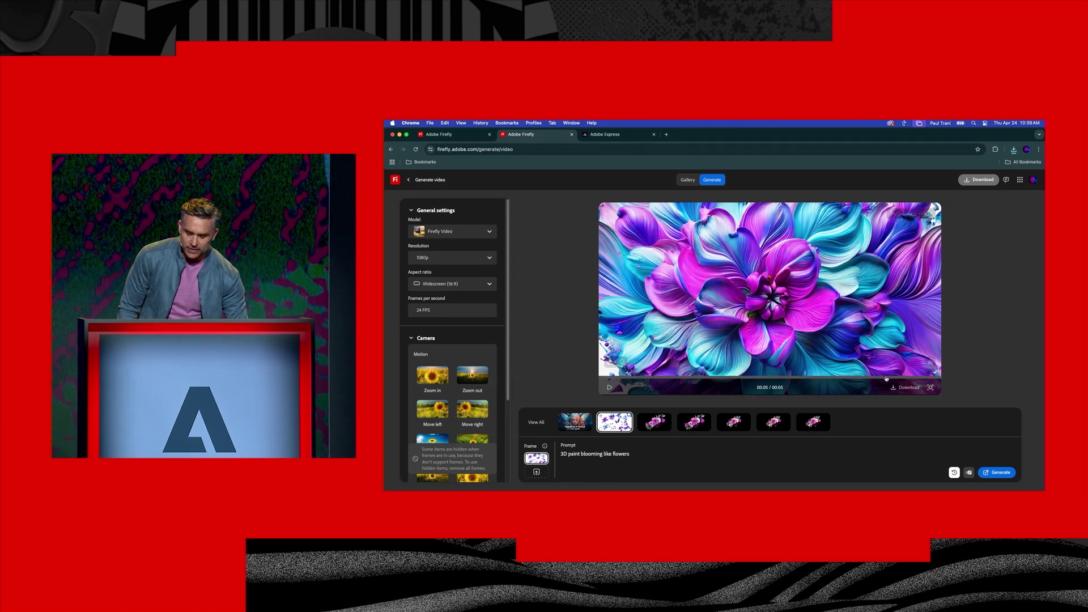
pyautogui.click(901, 387)
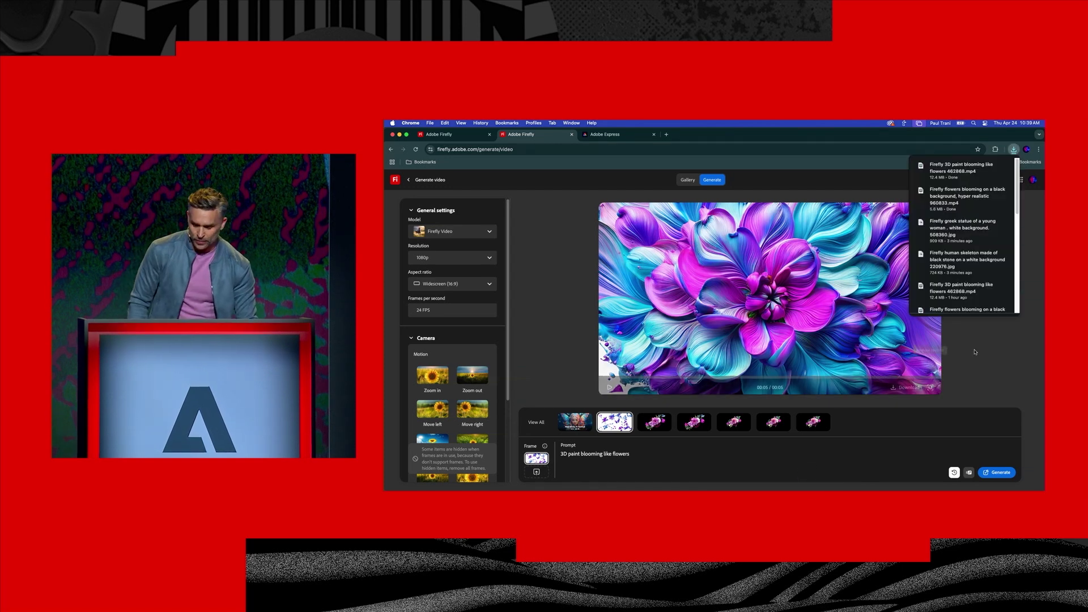
pyautogui.moveTo(598, 487)
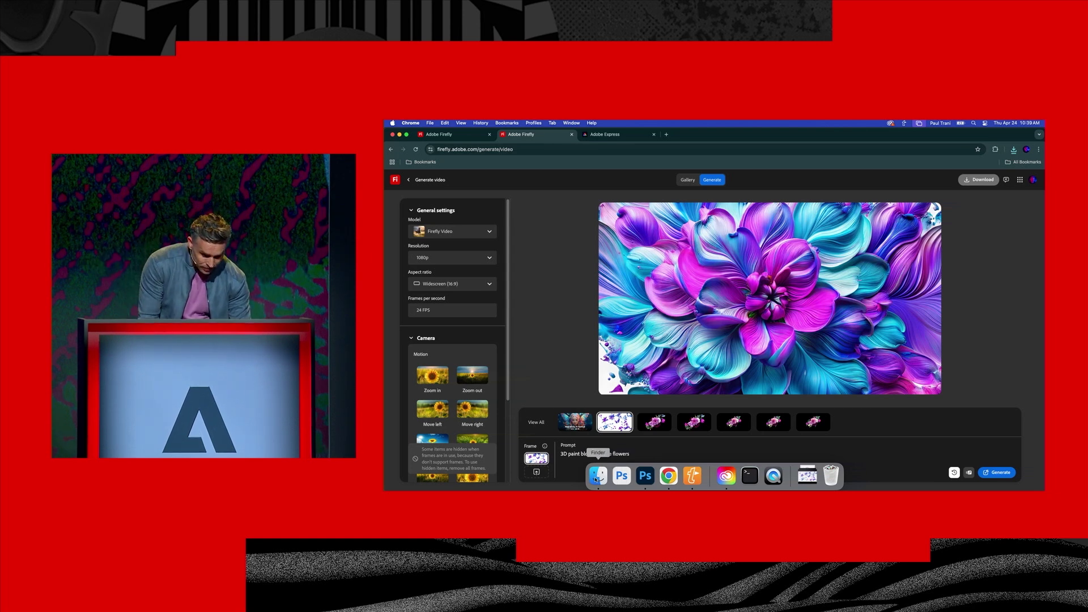
# Hide the flowers group and bring both downloaded Firefly videos into the collage.
pyautogui.click(644, 476)
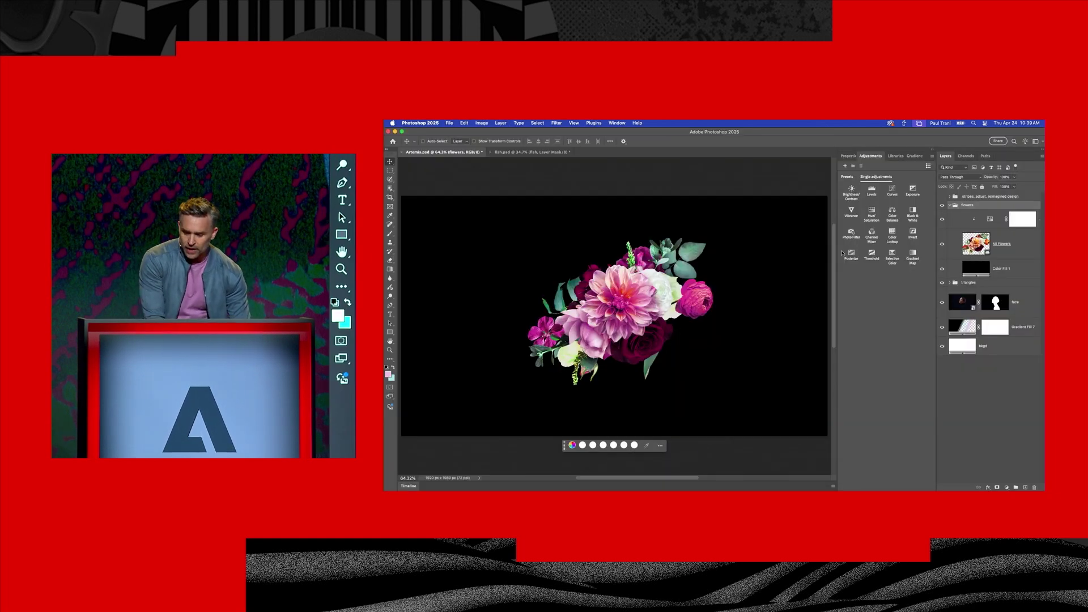
pyautogui.click(950, 206)
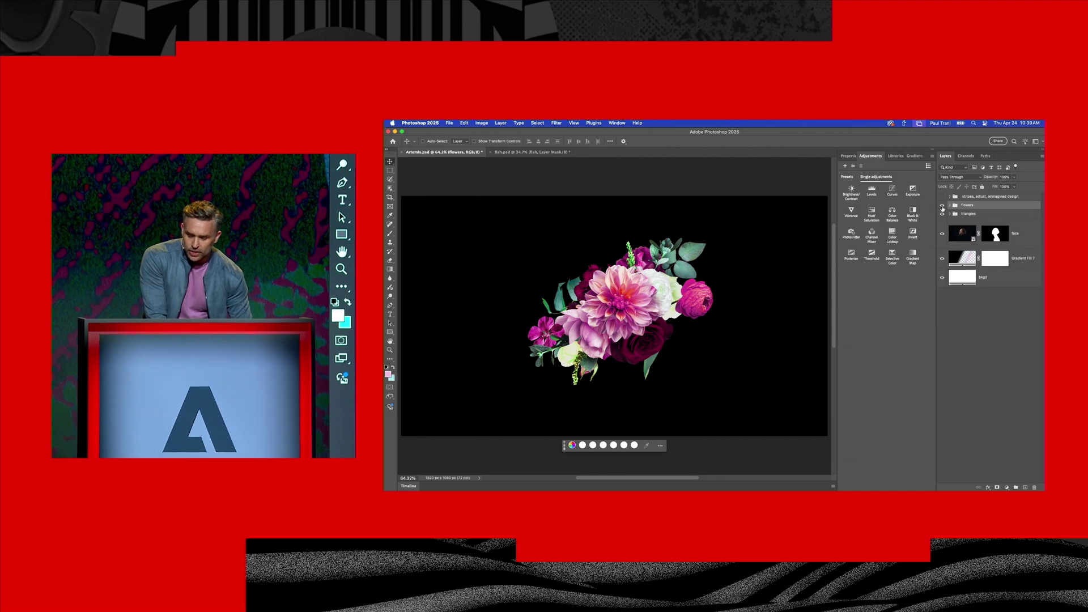
pyautogui.click(942, 256)
pyautogui.moveTo(516, 481)
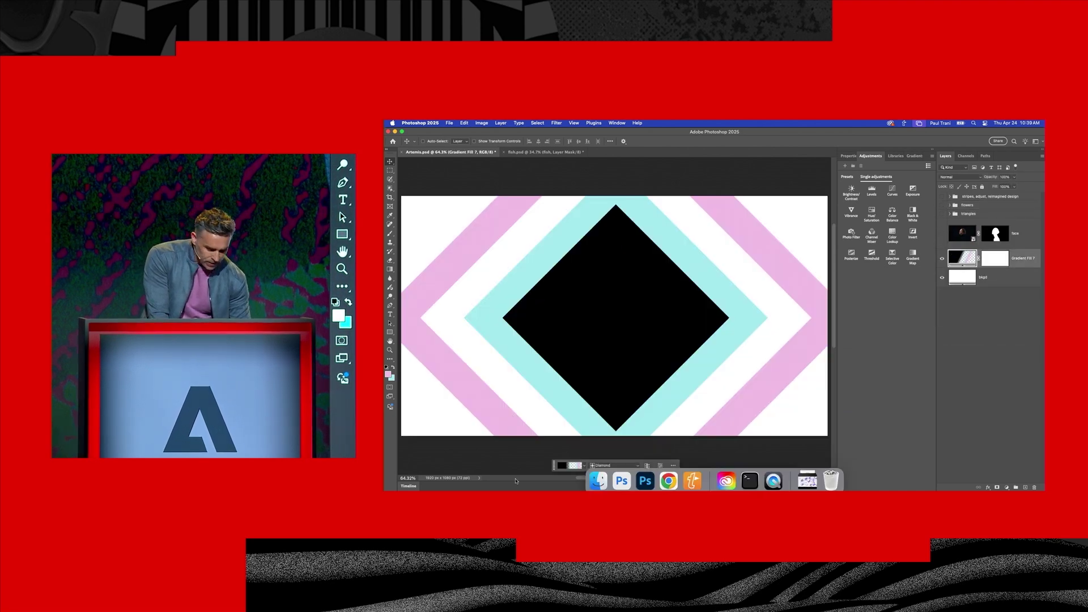
pyautogui.click(597, 476)
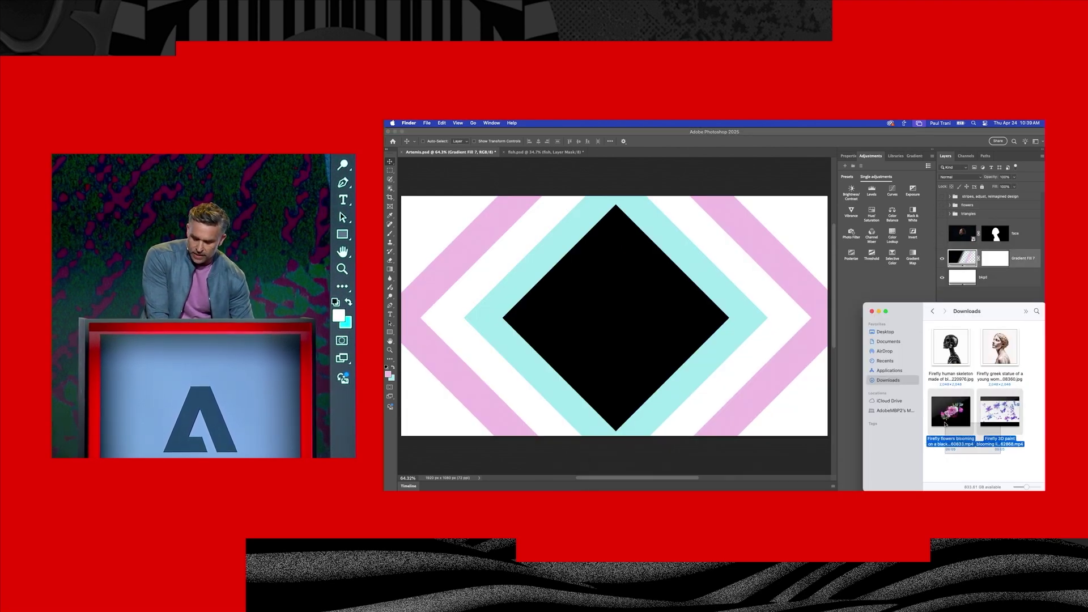
pyautogui.moveTo(936, 459)
pyautogui.mouseDown()
pyautogui.moveTo(947, 422)
pyautogui.moveTo(671, 368)
pyautogui.mouseUp()
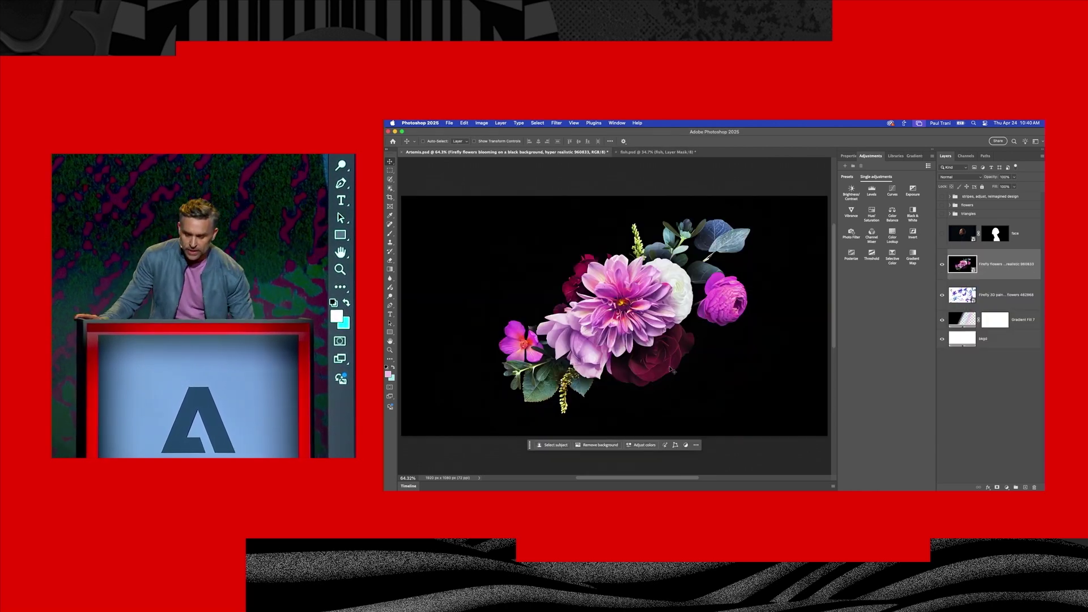
# Select the 3D paint video layer, hide the flowers video and show the portrait.
pyautogui.click(984, 298)
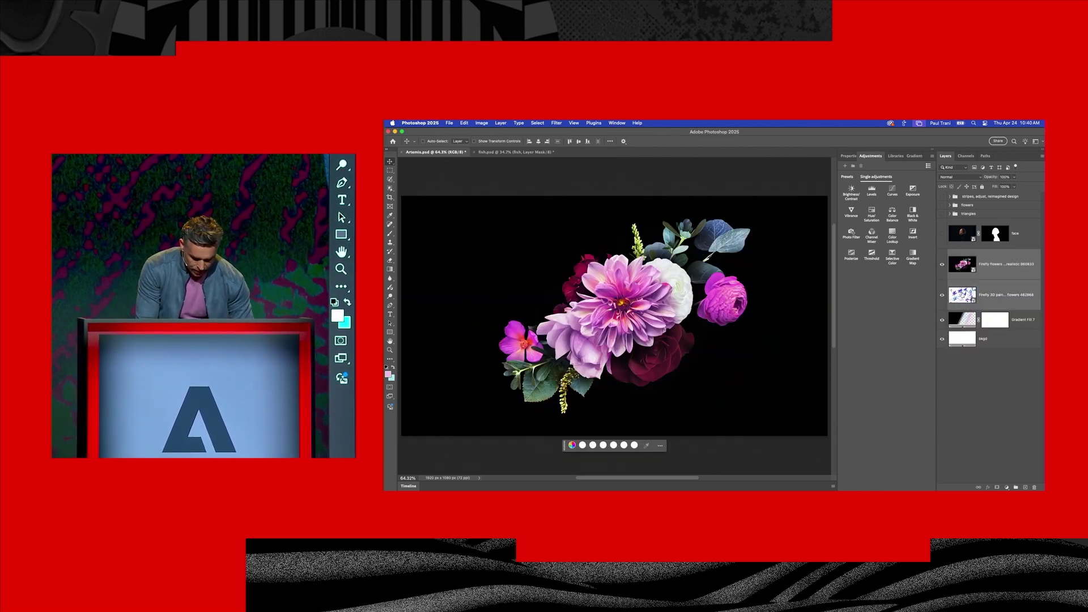
pyautogui.click(941, 264)
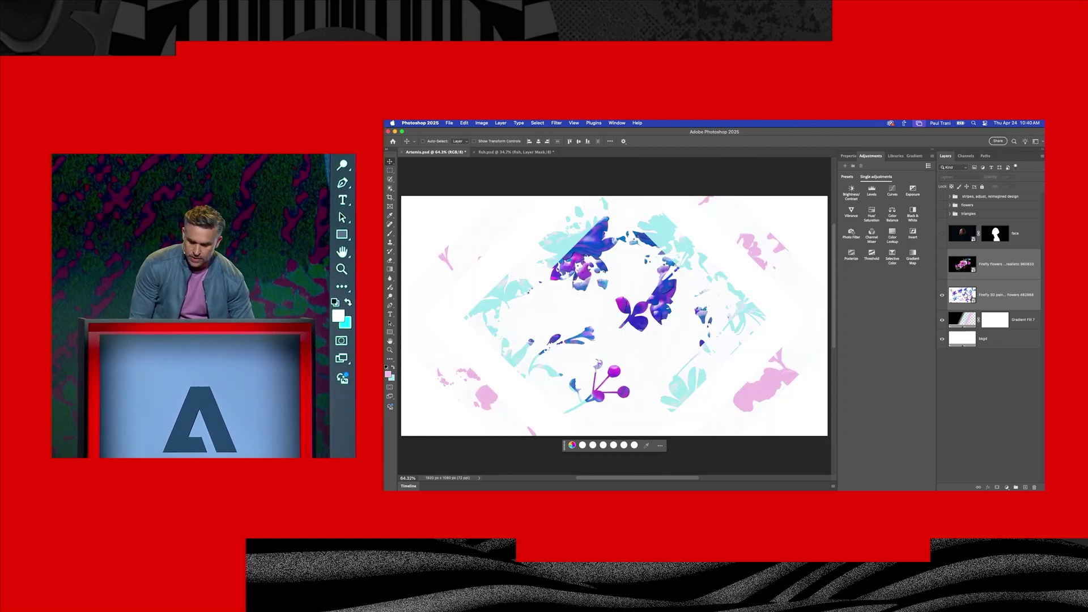
pyautogui.click(806, 286)
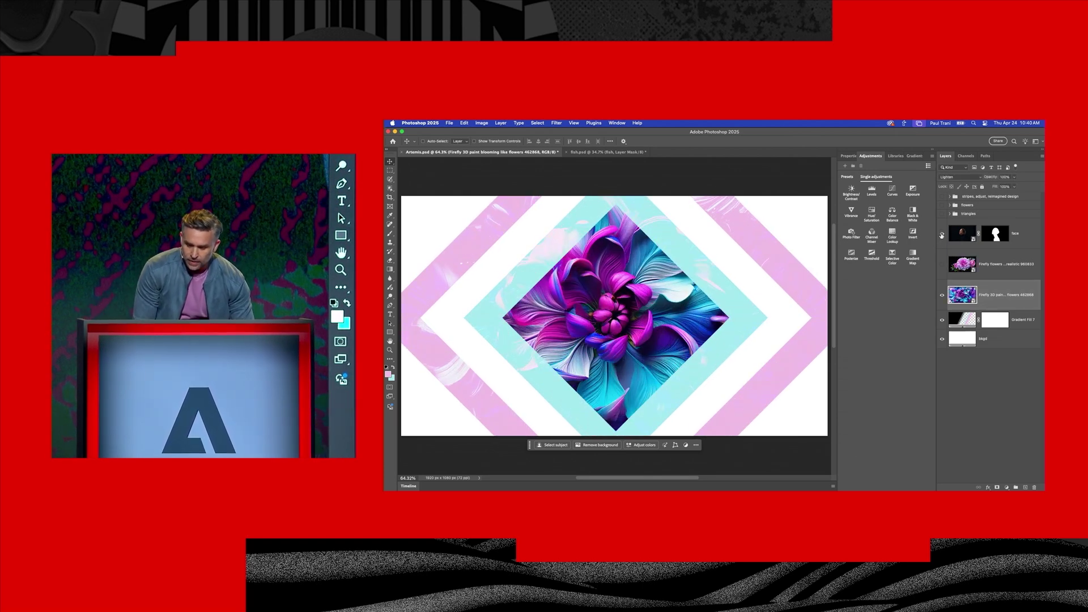
pyautogui.click(942, 233)
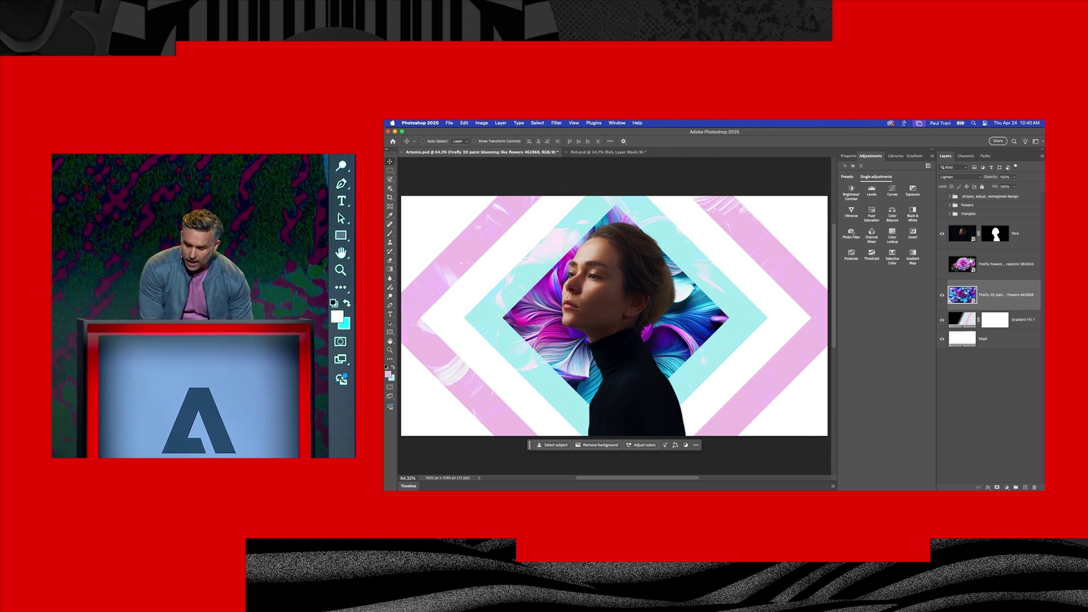
# Move the flowers video above the face layer, show it, and resize and rotate it.
pyautogui.moveTo(986, 264); pyautogui.dragTo(986, 223)
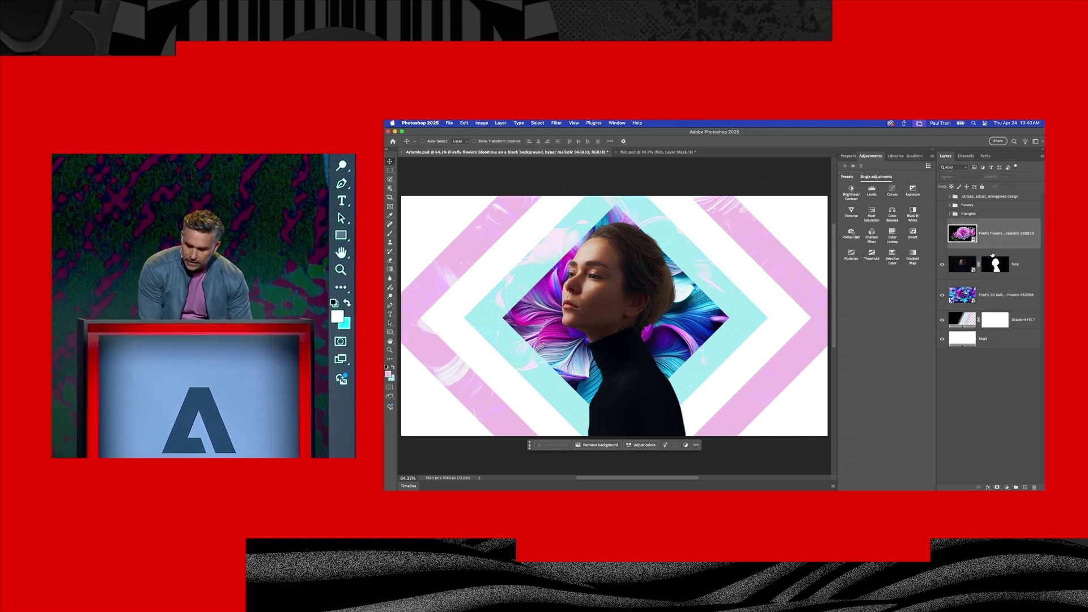
pyautogui.click(943, 234)
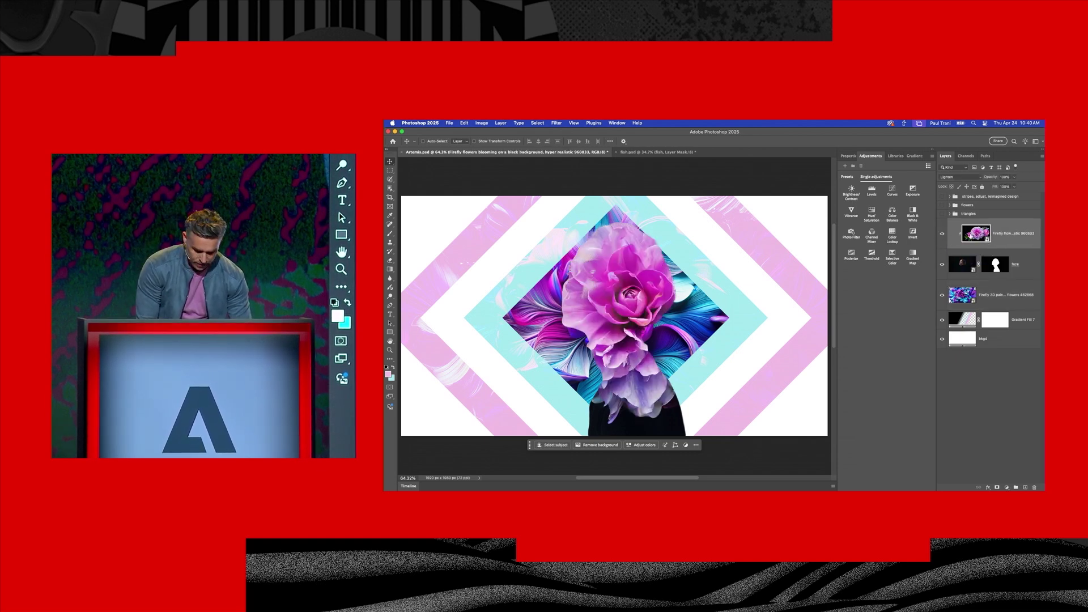
pyautogui.hotkey('ctrl', 't')
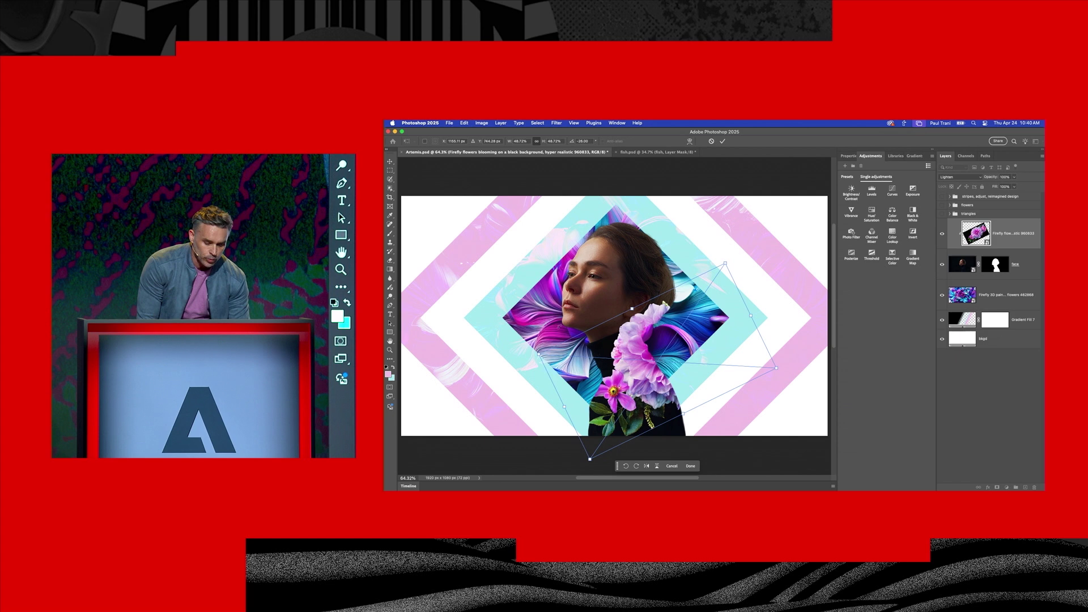
pyautogui.press('Return')
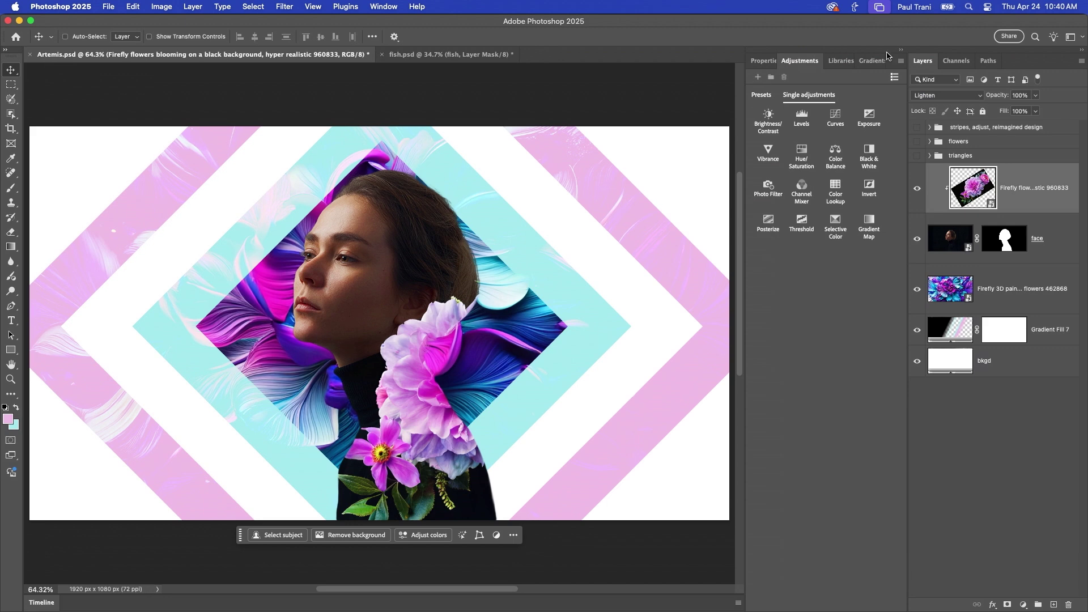
# Move the animation timeline's playhead back to the start, then hide the timeline.
pyautogui.click(901, 61)
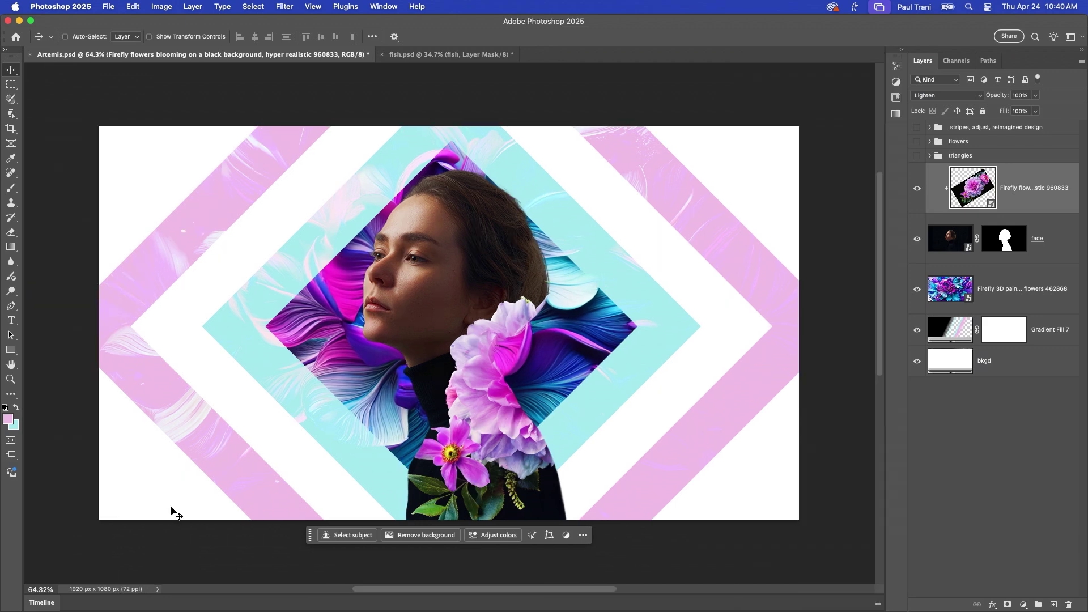
pyautogui.doubleClick(165, 607)
pyautogui.click(179, 459)
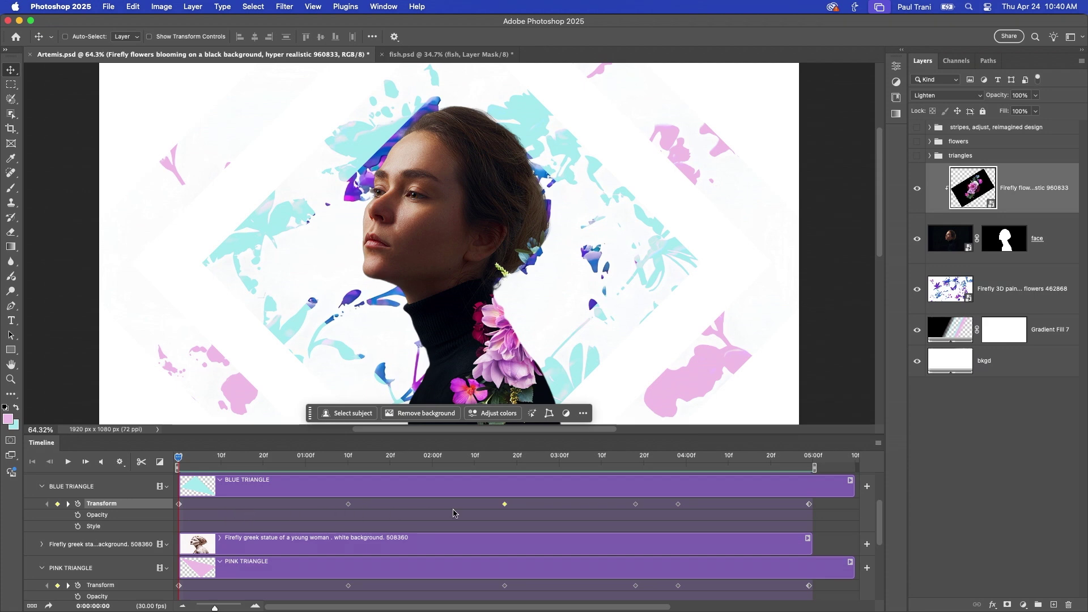
pyautogui.doubleClick(207, 444)
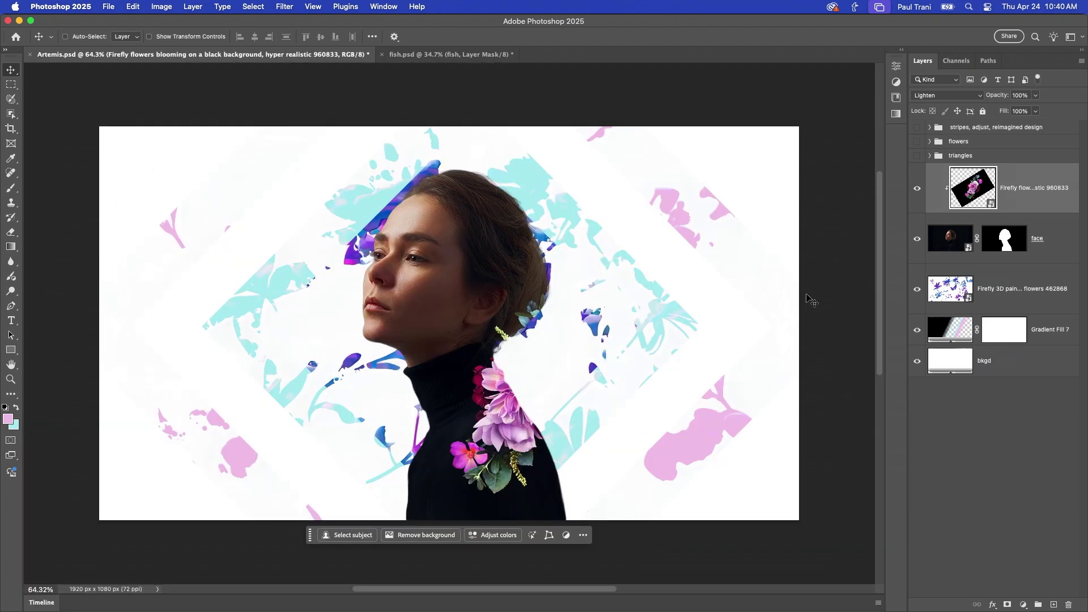
# Show the triangles group, fit the canvas on screen, and play the animation.
pyautogui.click(916, 157)
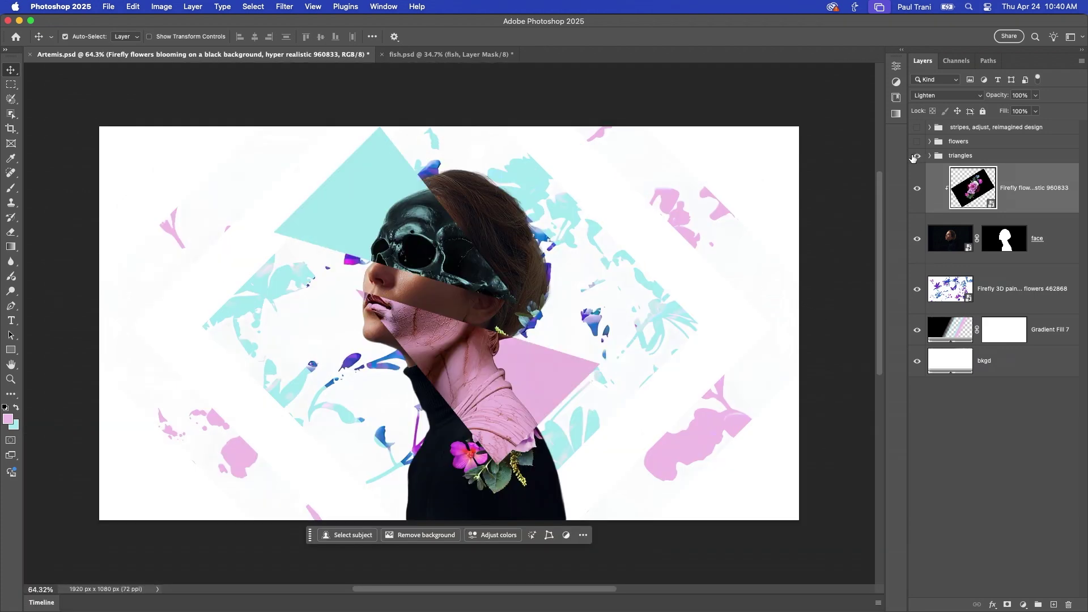
pyautogui.hotkey('ctrl', '0')
pyautogui.press('space')
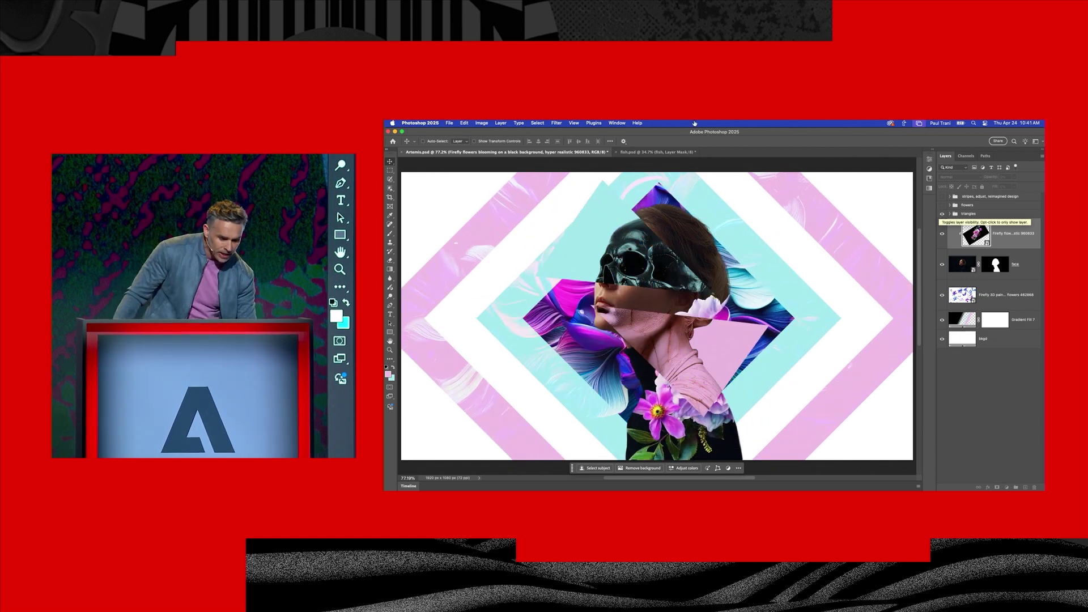
pyautogui.click(449, 124)
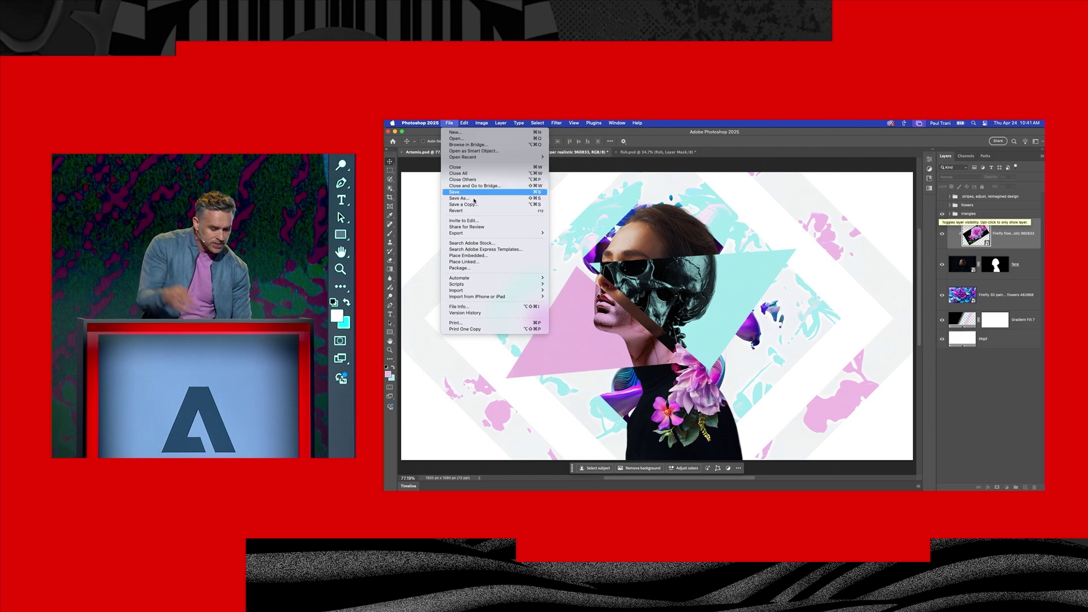
# Render the collage animation to video, then switch to Adobe Express in Chrome.
pyautogui.moveTo(463, 232)
pyautogui.click(557, 324)
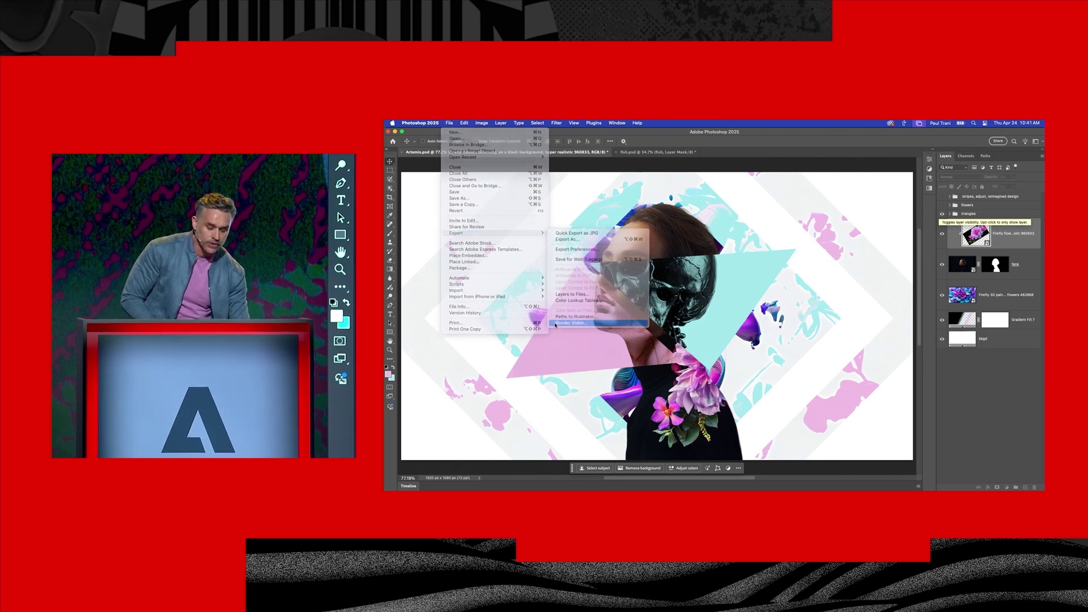
pyautogui.click(796, 254)
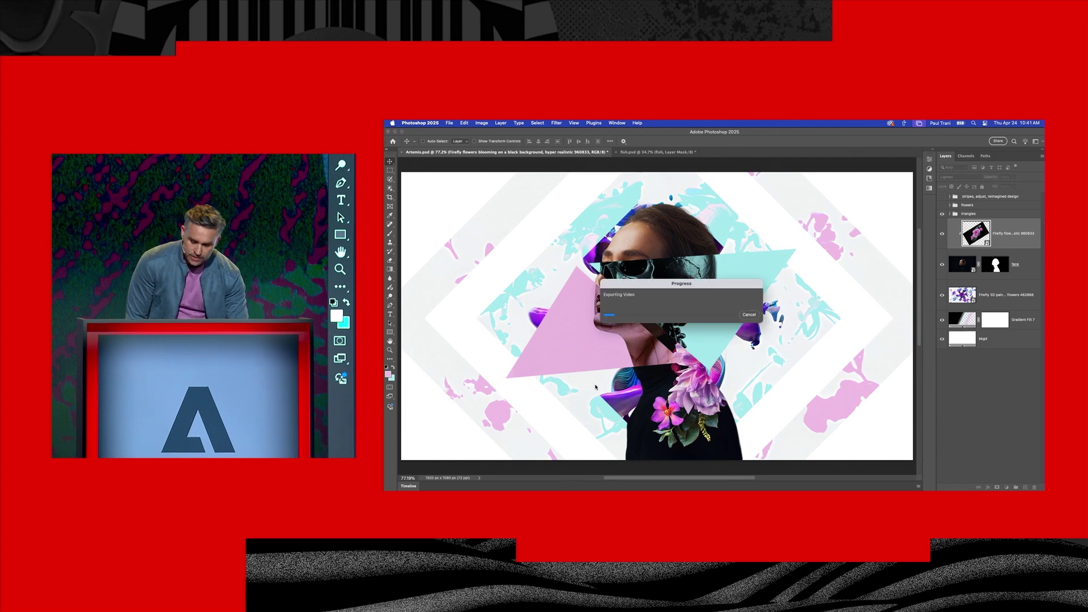
pyautogui.moveTo(668, 488)
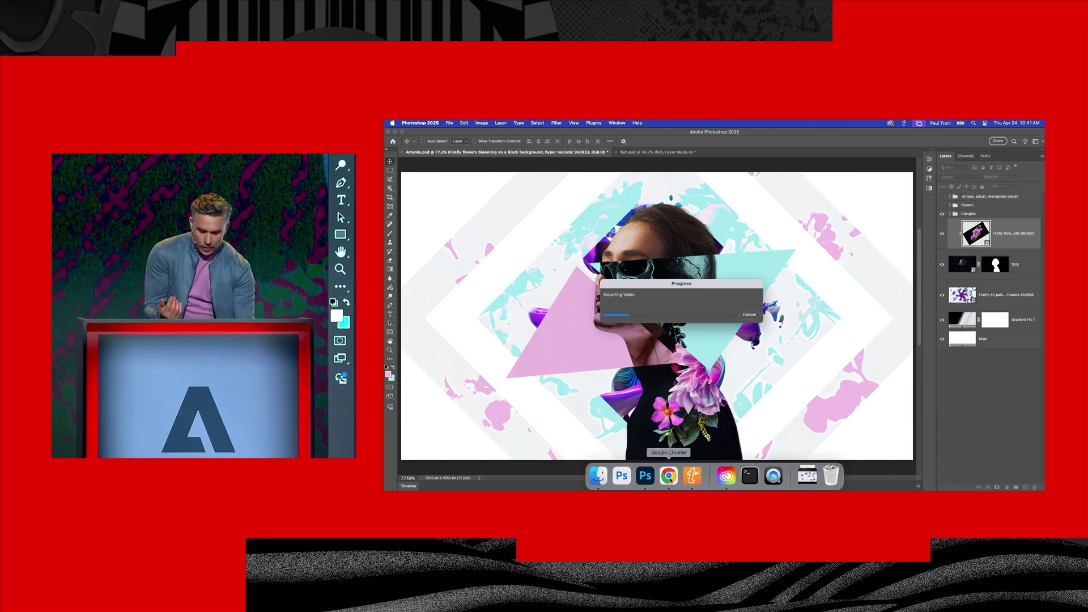
pyautogui.click(637, 481)
pyautogui.click(608, 135)
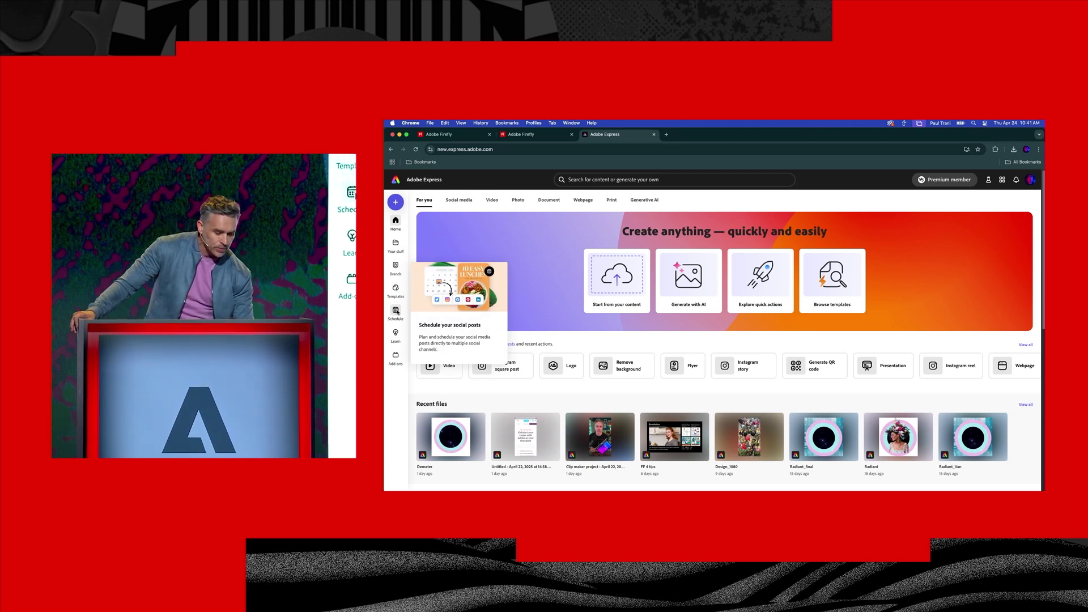
# Create a new scheduled social post on April 24.
pyautogui.click(396, 311)
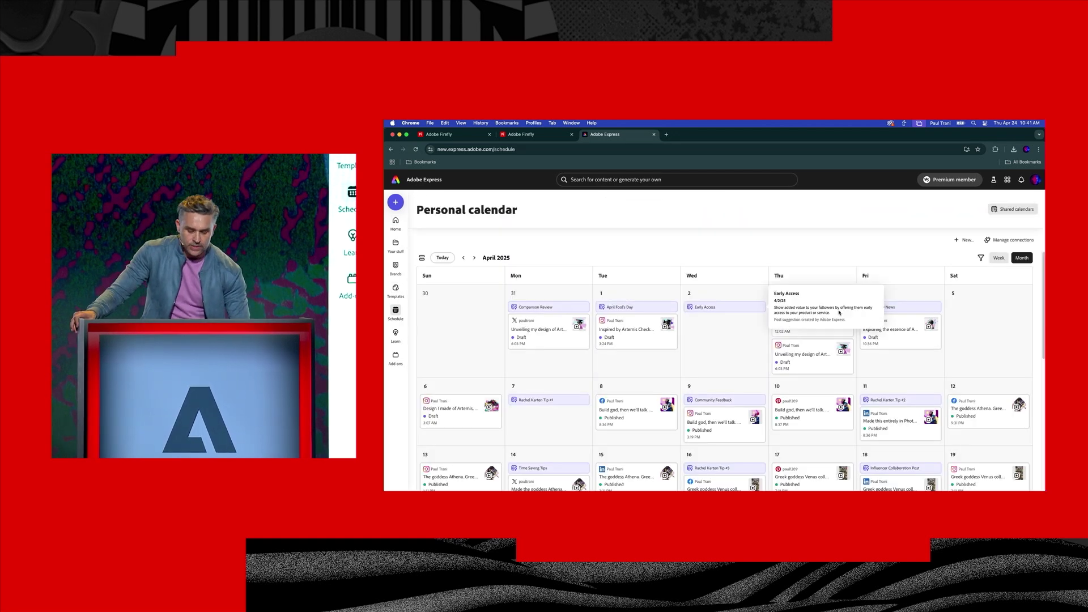
pyautogui.scroll(-5, 798, 322)
pyautogui.scroll(-5, 816, 356)
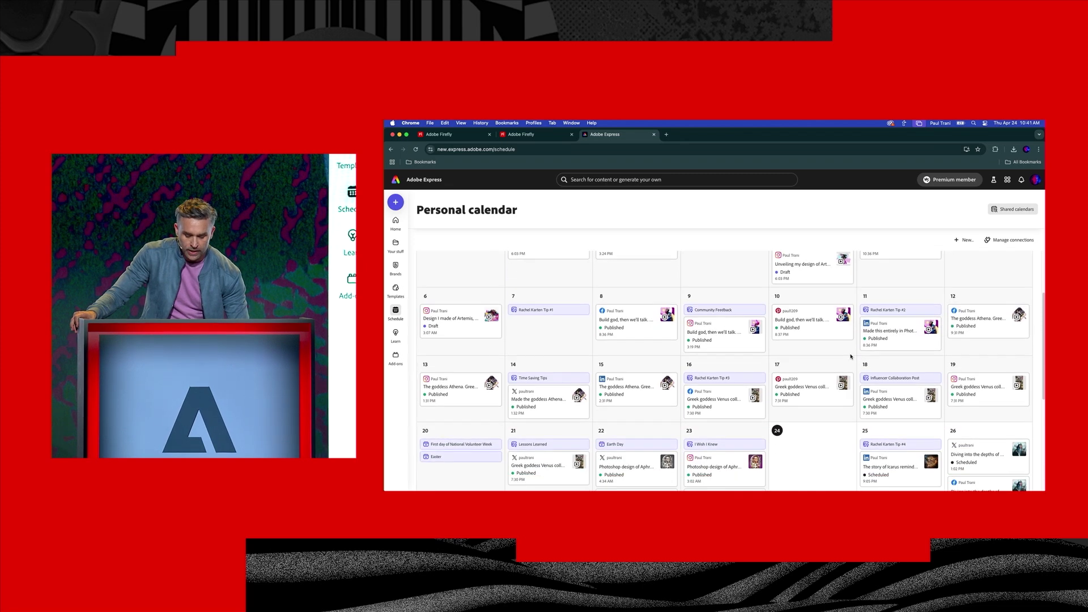
pyautogui.click(813, 372)
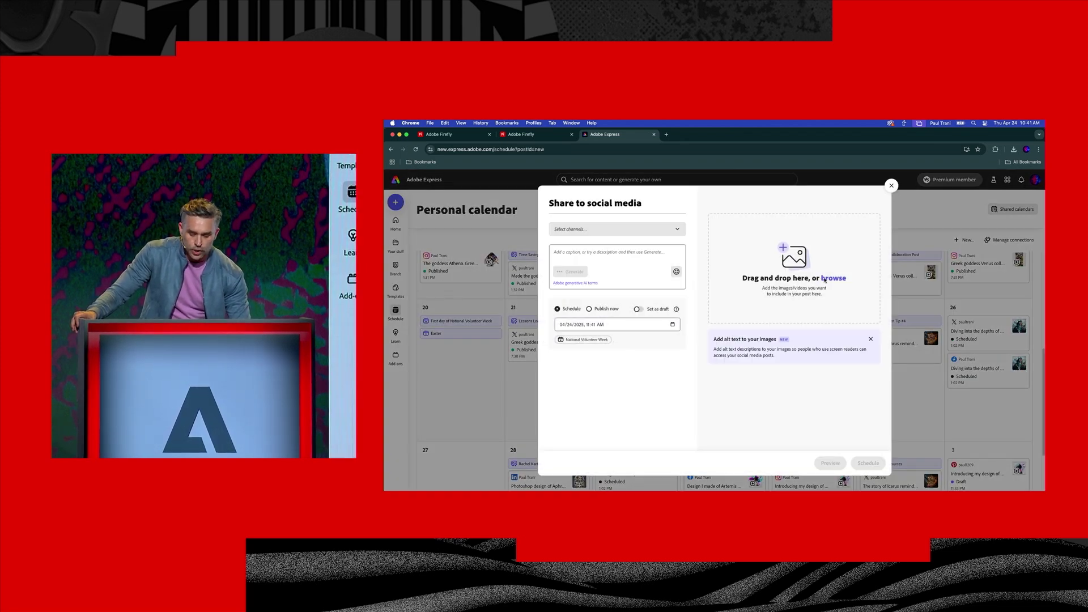
pyautogui.click(828, 278)
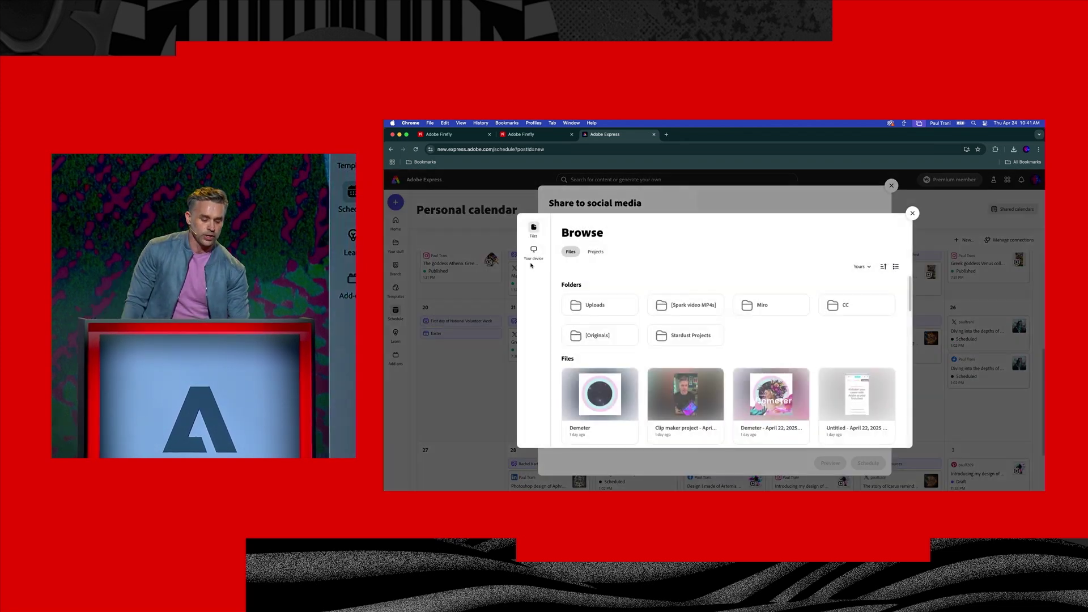
# Upload Artemis.mp4 from the Desktop to the new post.
pyautogui.click(534, 252)
pyautogui.click(691, 357)
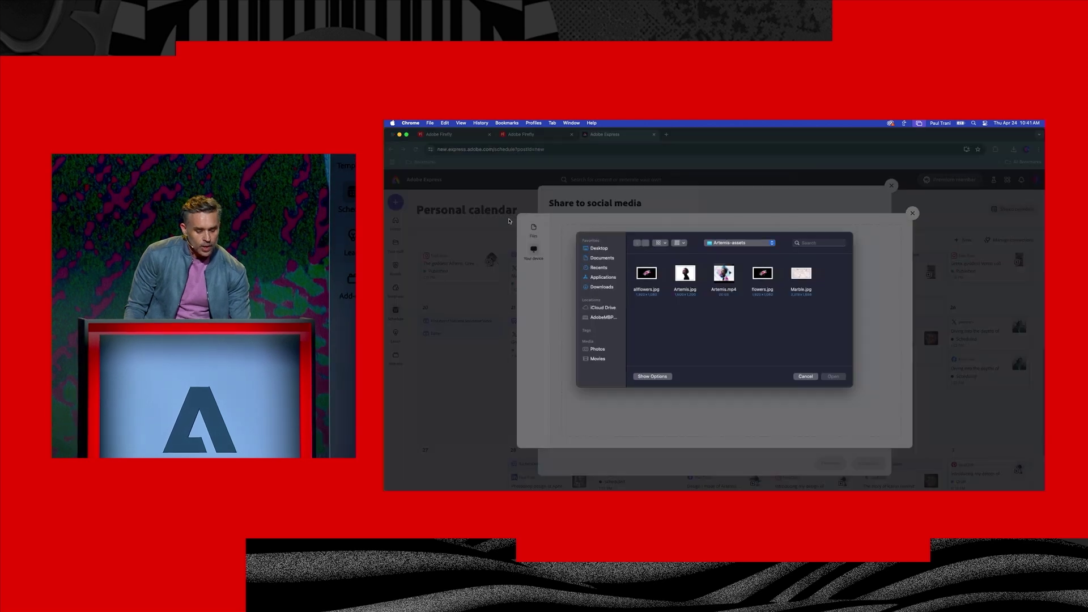
pyautogui.click(589, 248)
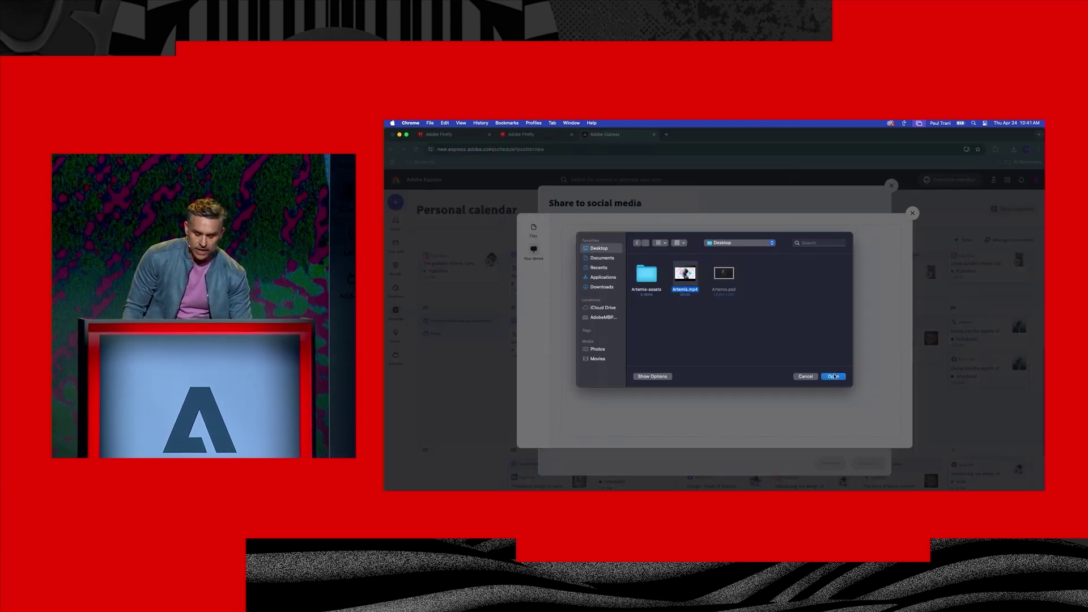
pyautogui.click(833, 377)
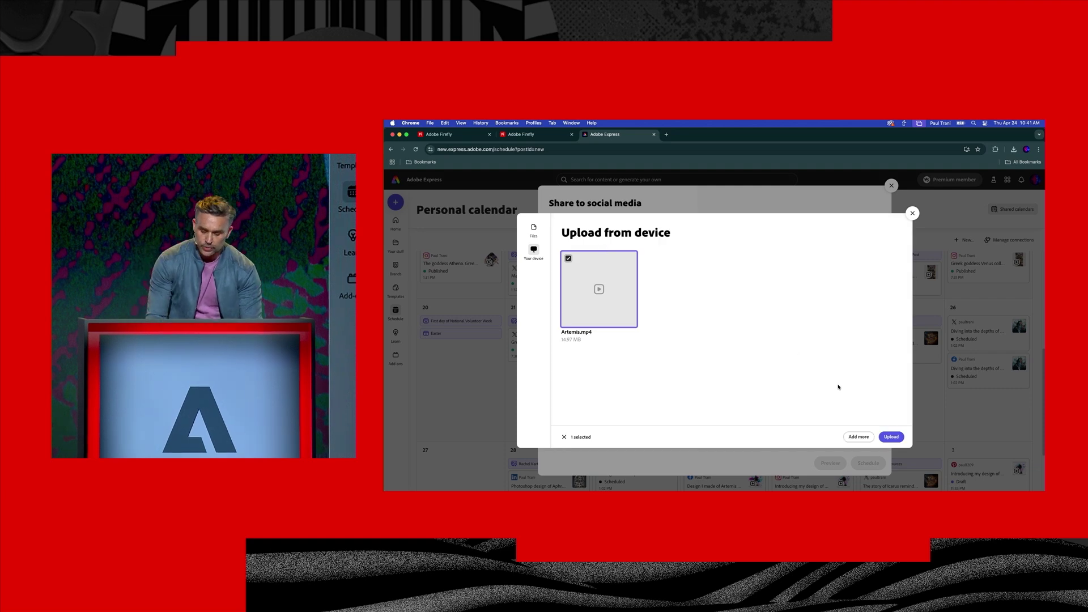
pyautogui.click(891, 438)
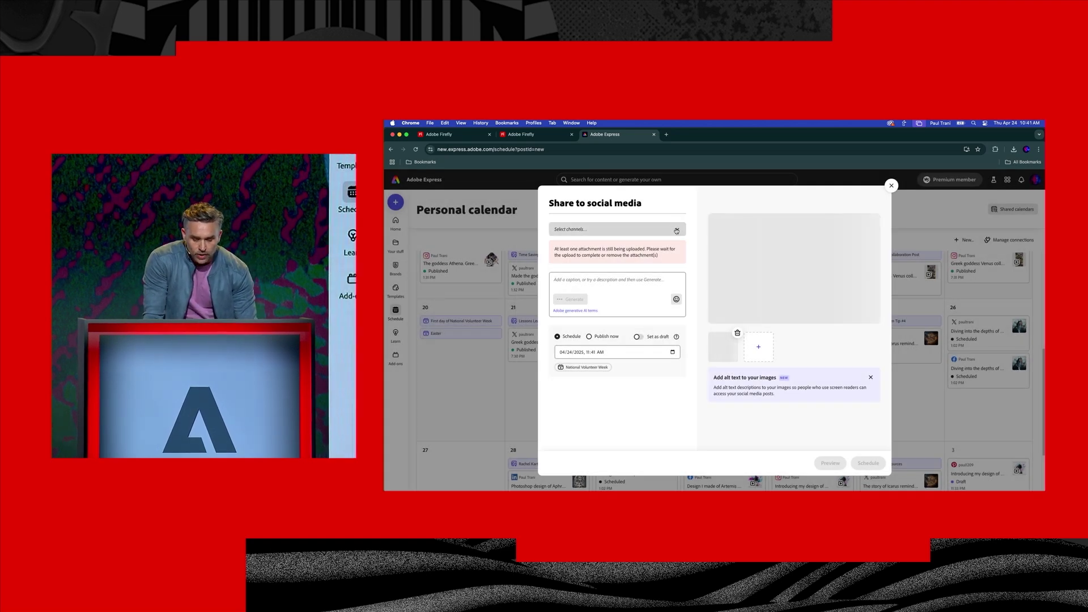
pyautogui.click(617, 228)
# Tick the Facebook, Instagram, X and LinkedIn channels and write the caption 'Artemis design I made'.
pyautogui.click(677, 276)
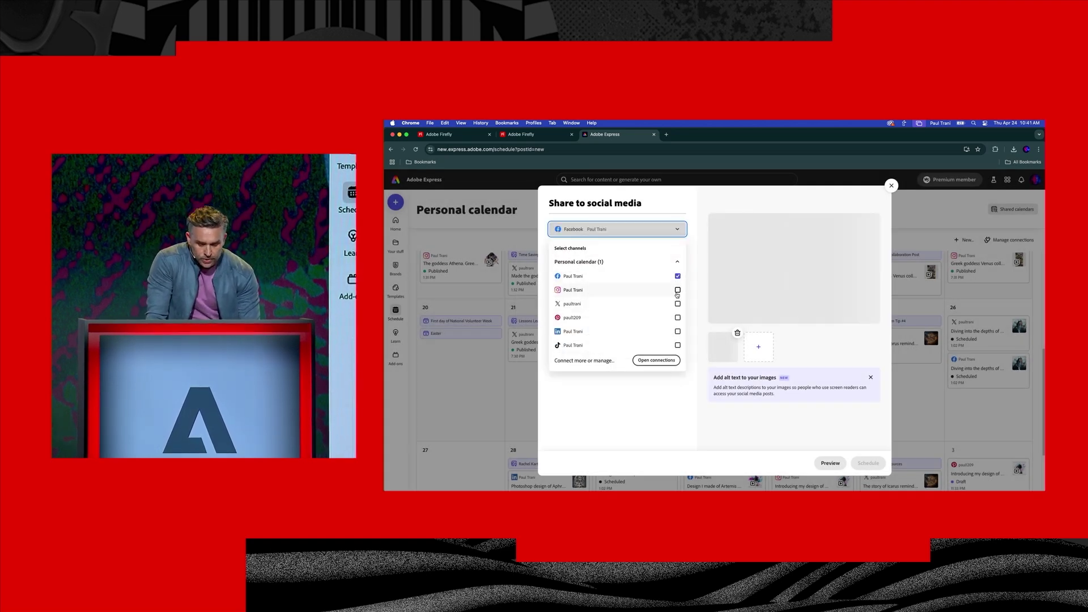
pyautogui.click(677, 289)
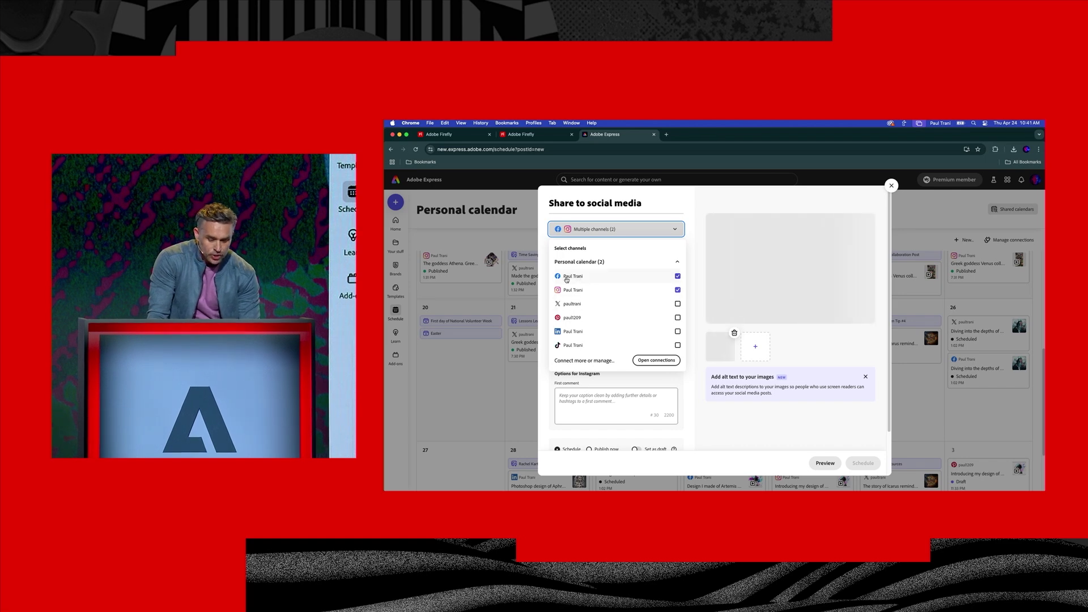
pyautogui.click(678, 303)
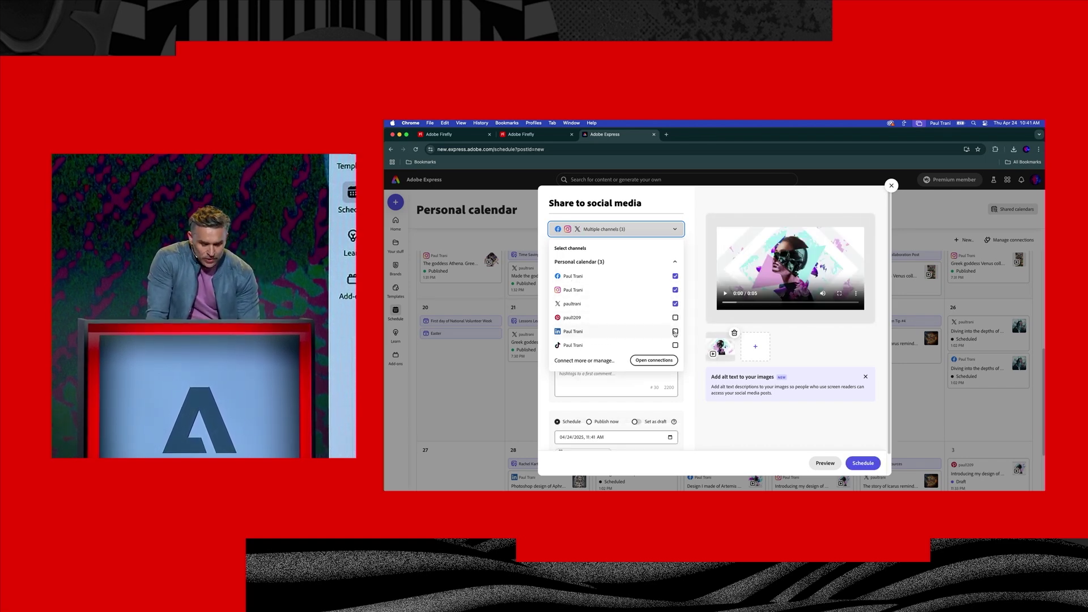
pyautogui.click(693, 314)
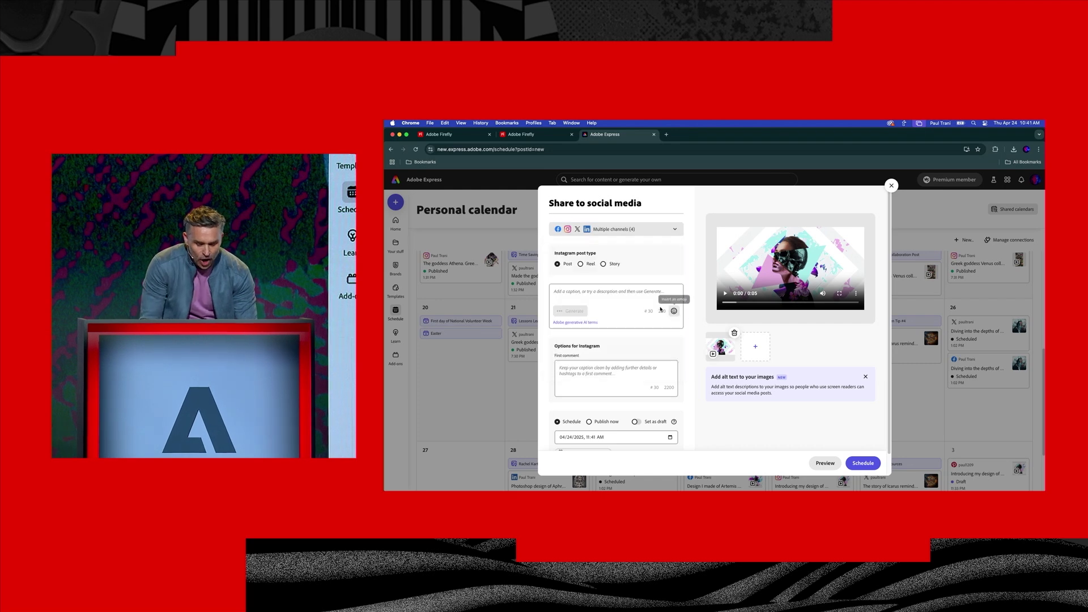
pyautogui.click(608, 292)
pyautogui.write('a')
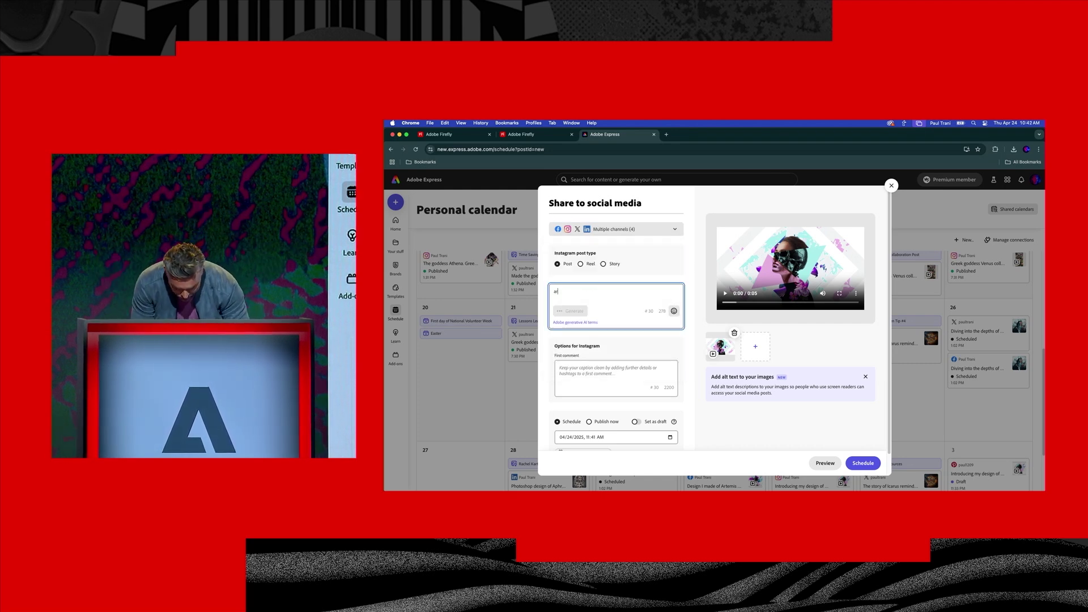
pyautogui.write('temis design I made')
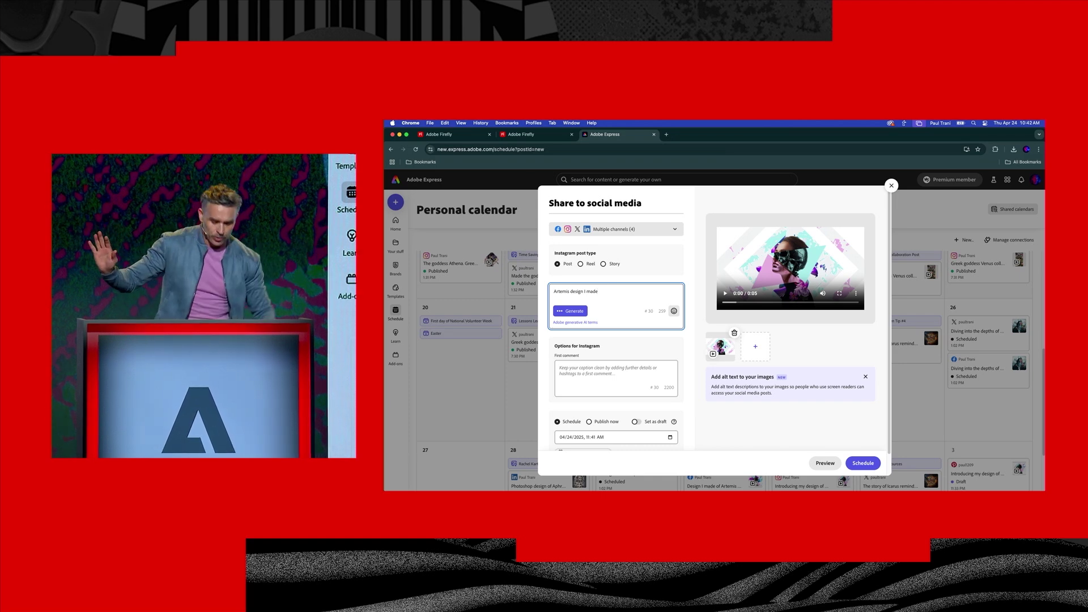
pyautogui.click(570, 310)
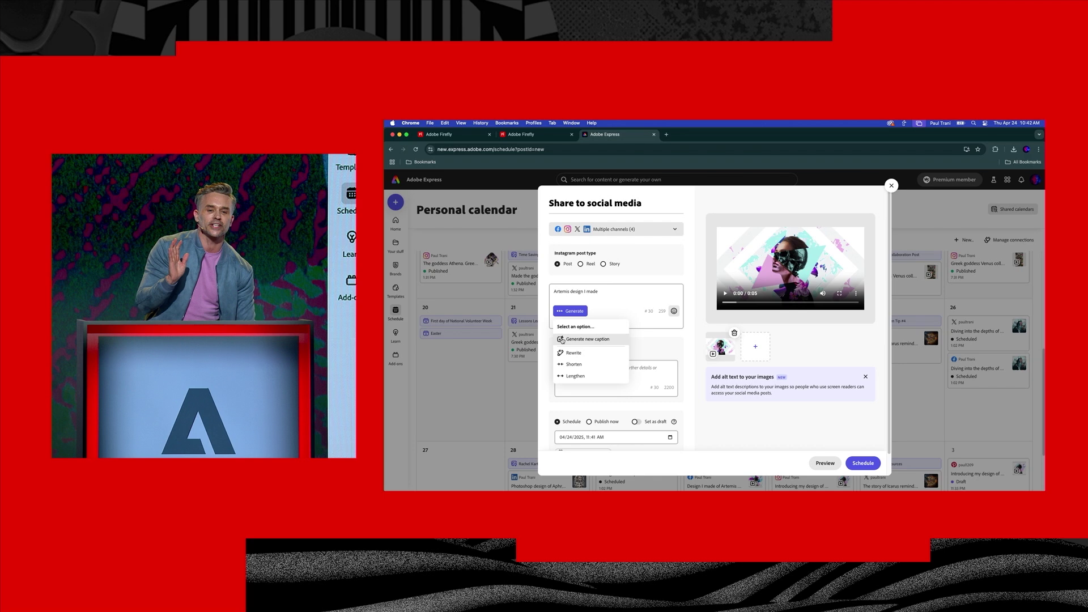
# Insert a newly generated AI caption and schedule the post for 04/24/2025 at 11:41 AM.
pyautogui.click(583, 339)
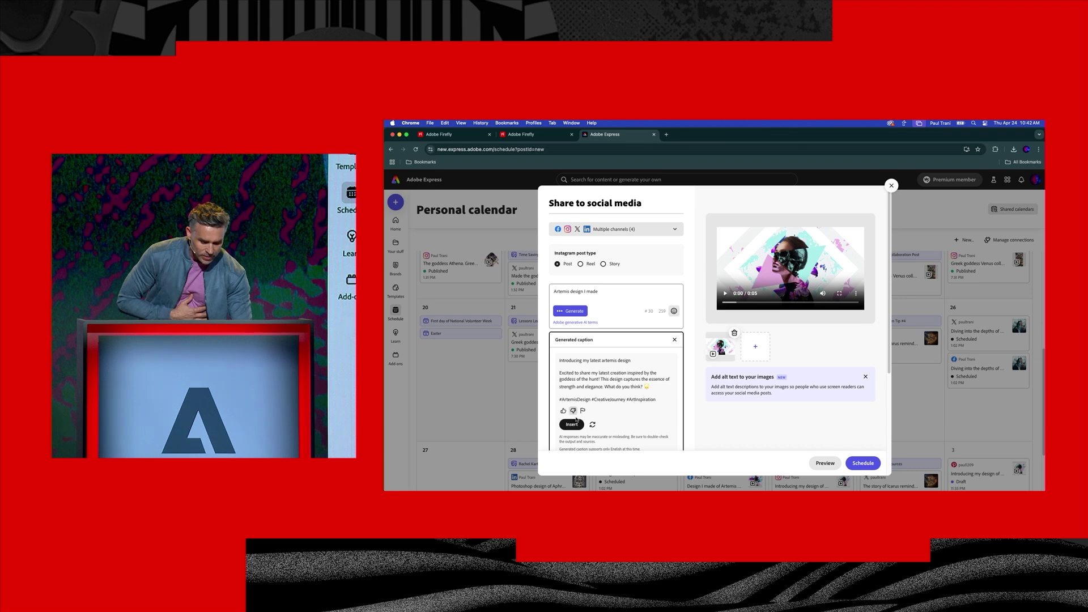
pyautogui.click(566, 427)
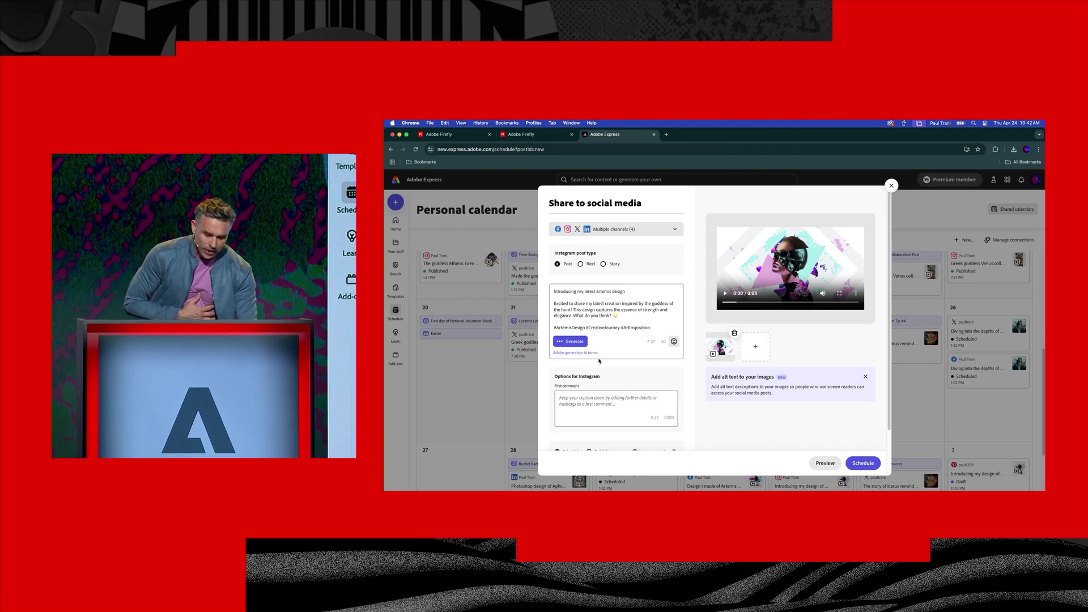
pyautogui.scroll(-3, 599, 359)
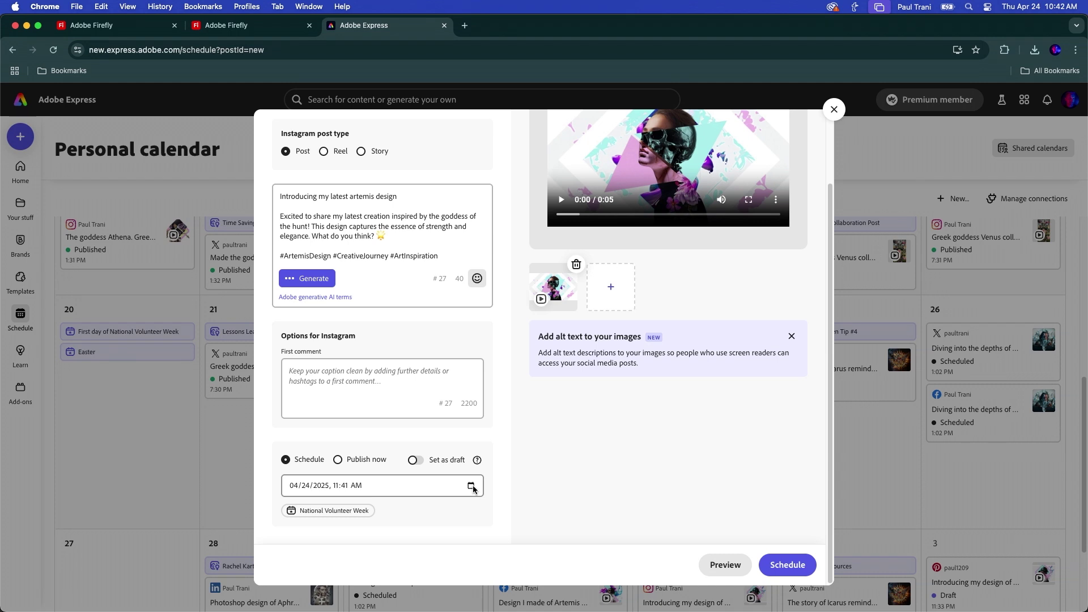
pyautogui.click(473, 486)
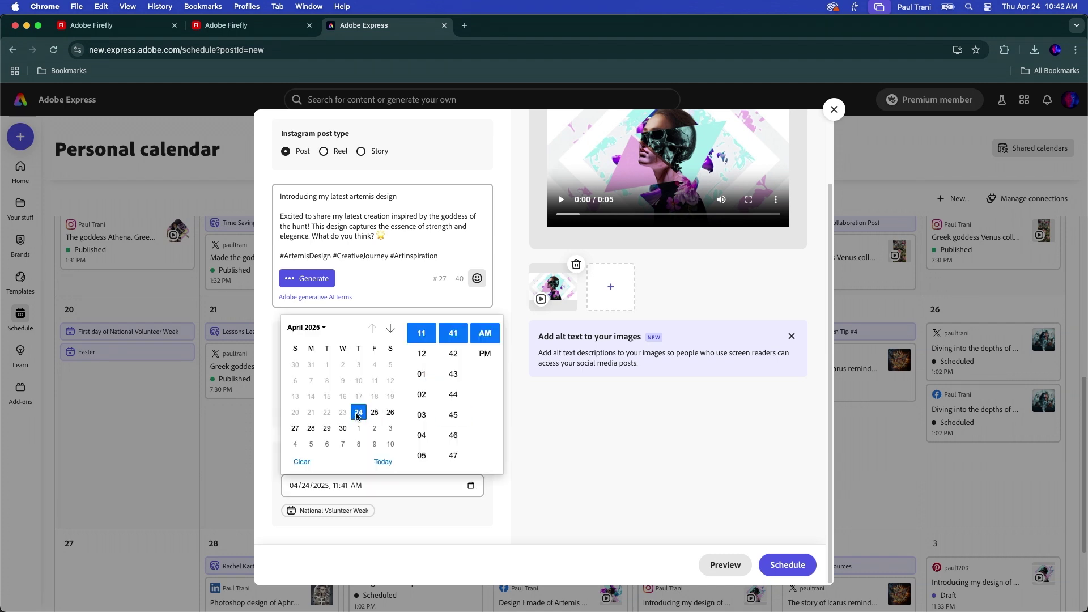
pyautogui.click(535, 398)
pyautogui.click(788, 564)
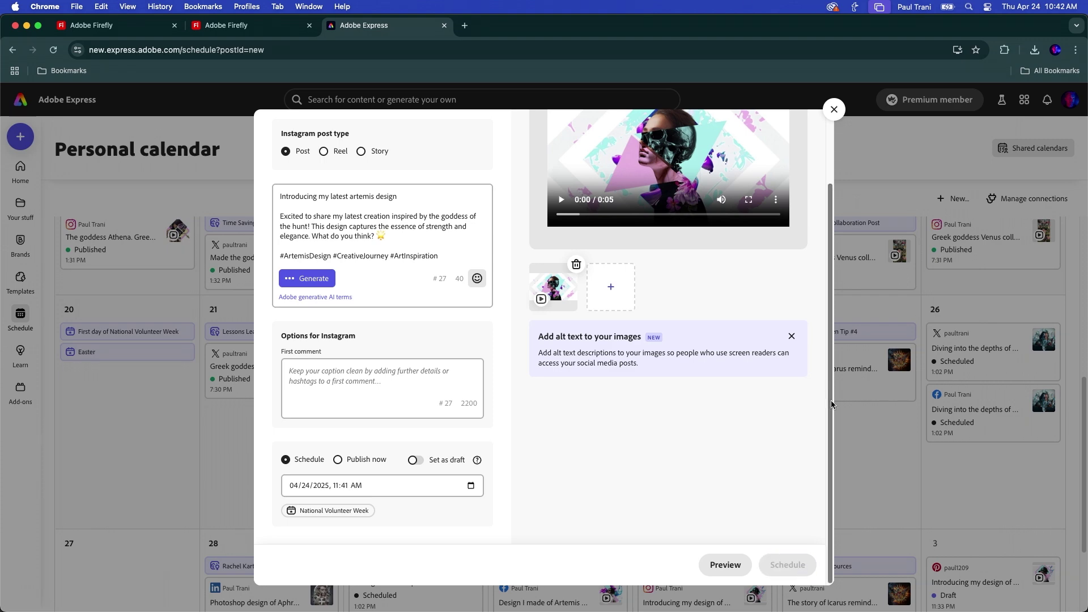